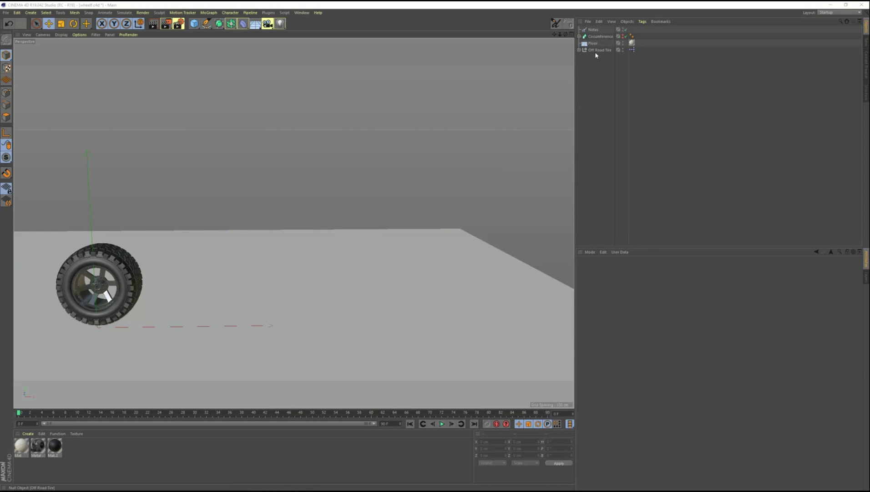
Try scaling the Off Road Tire up and scrub the first frames of the animation to check how it rolls.
click(597, 50)
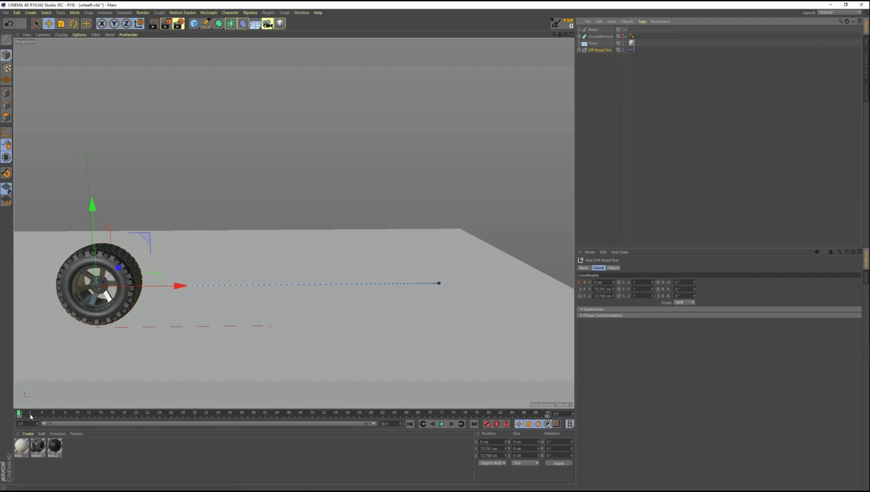
drag(31, 415, 15, 428)
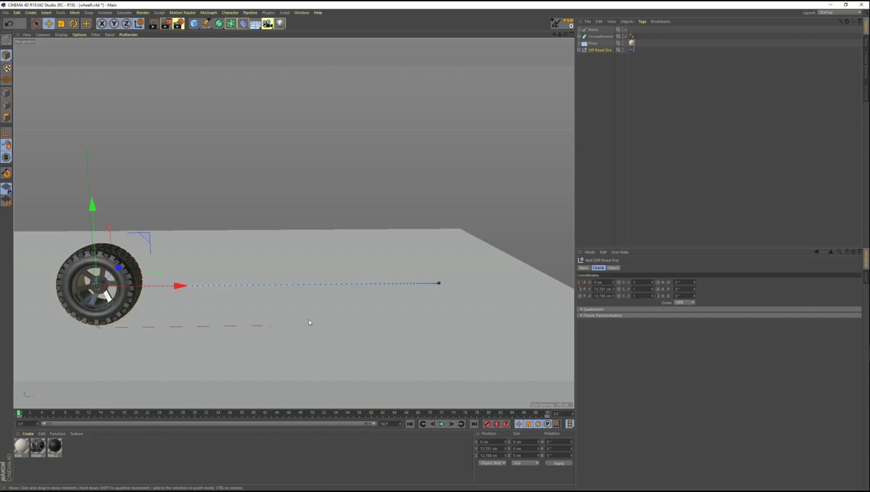
mouse_move(182, 287)
mouse_down()
mouse_move(441, 312)
mouse_move(181, 301)
mouse_up()
key(t)
drag(188, 331, 558, 261)
key(e)
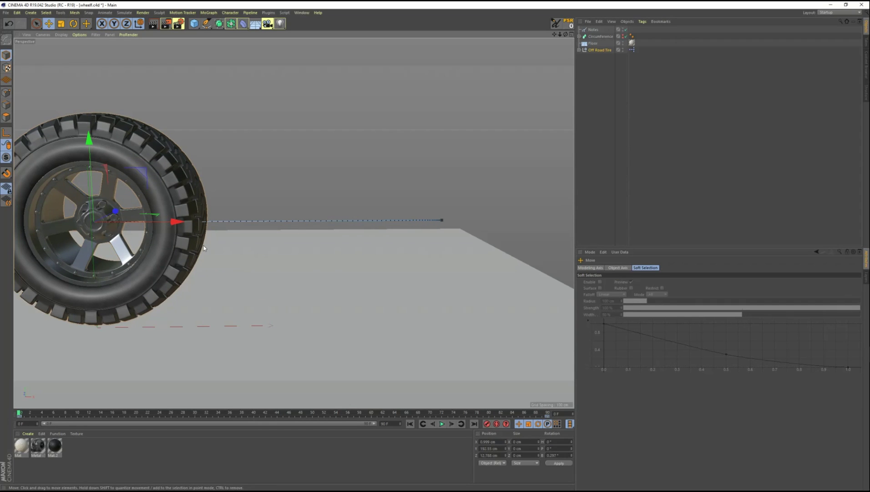
drag(24, 412, 3, 431)
key(ctrl+z)
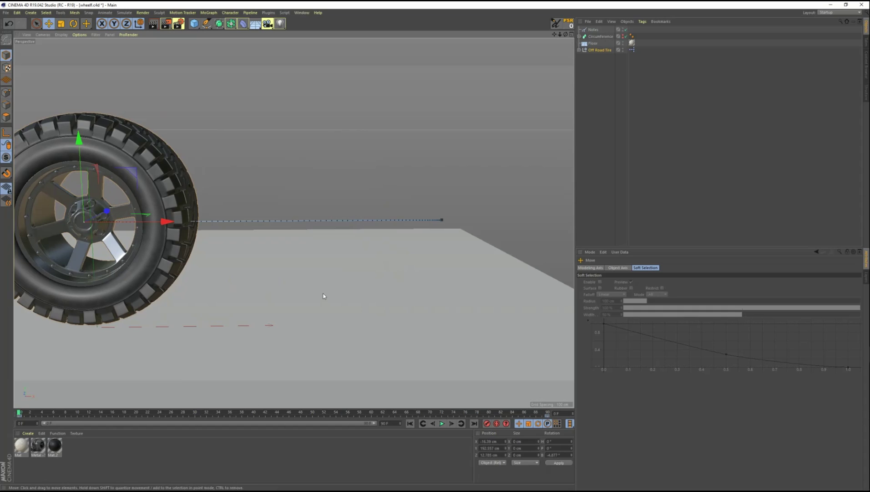
Try scaling the Off Road Tire down to a small wheel and scrub the start of the animation.
key(t)
drag(390, 270, 121, 358)
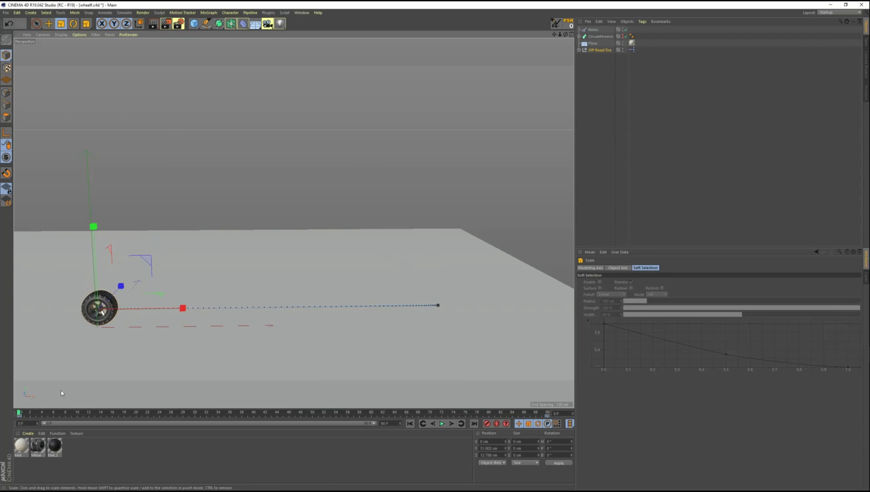
mouse_move(19, 412)
mouse_down()
mouse_move(258, 412)
mouse_move(316, 429)
mouse_move(19, 423)
mouse_up()
key(e)
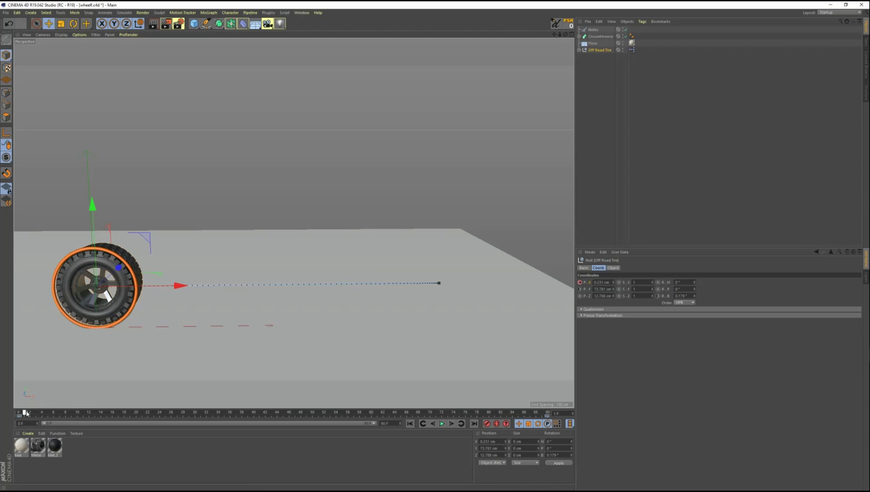
Scrub the animation to frame 60 and back to examine how the circumference line unrolls along the floor.
drag(19, 413, 368, 413)
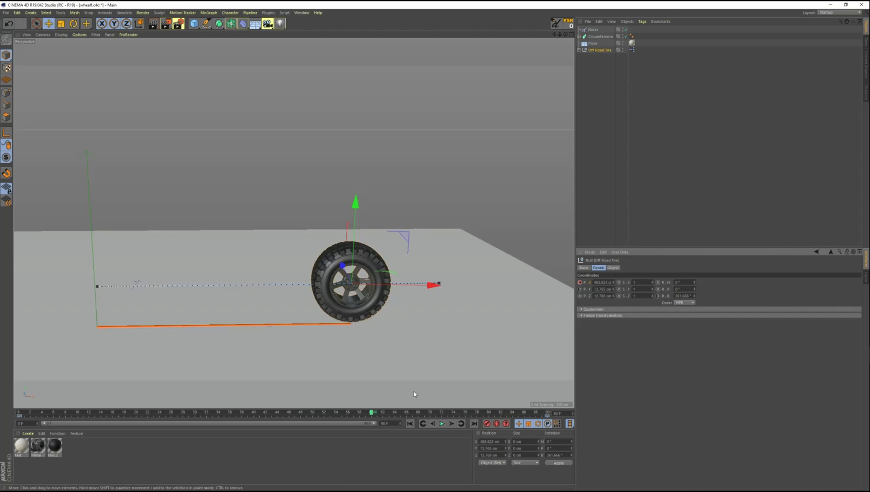
drag(367, 414, 19, 414)
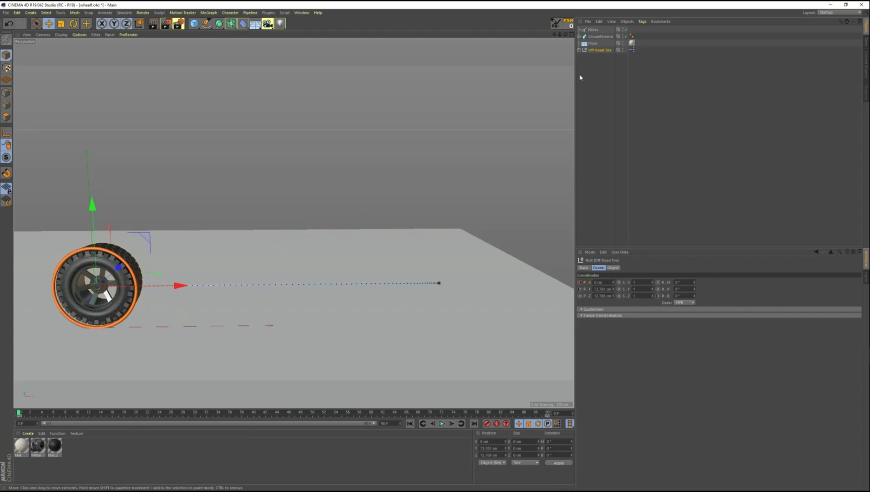
Disable the Circumference object, delete the XPresso tag from the Off Road Tire, and scrub the animation to check the wheel's motion.
click(623, 37)
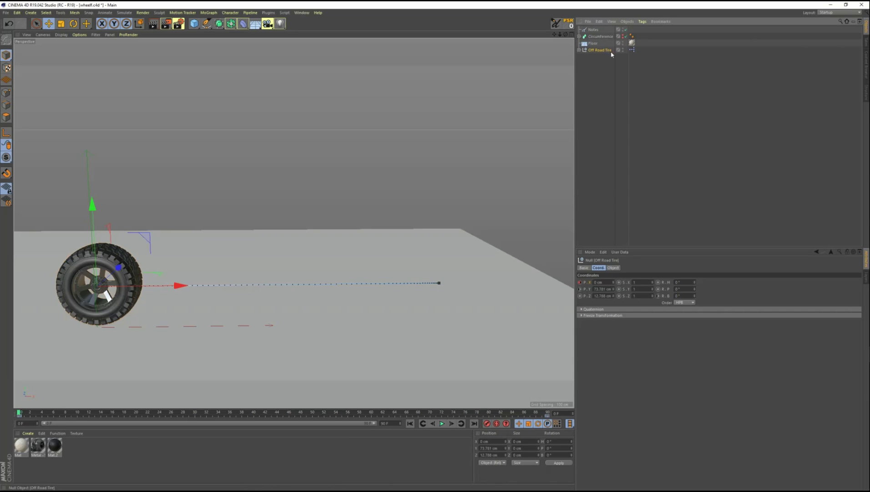
click(632, 50)
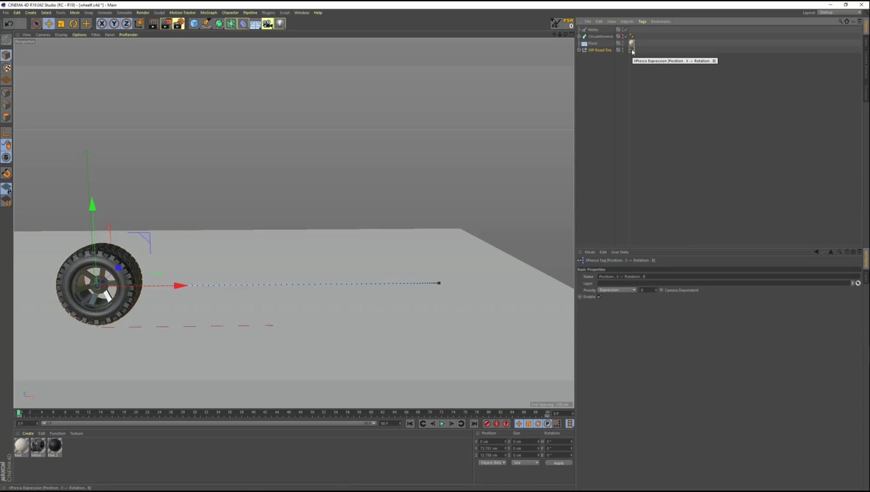
key(Delete)
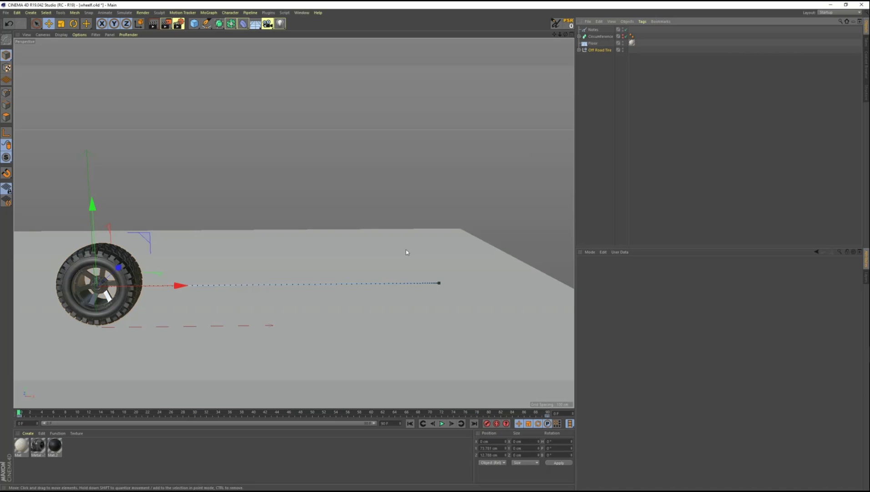
drag(17, 410, 495, 412)
drag(570, 410, 19, 413)
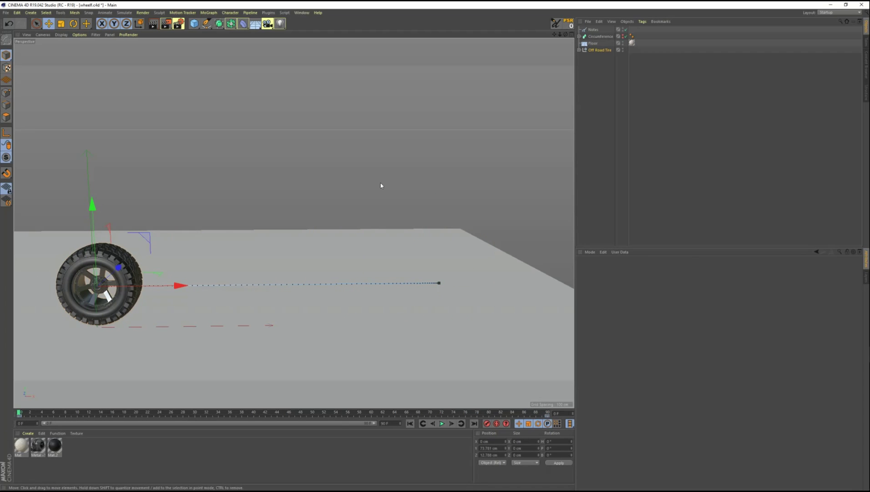
Switch to the browser to read the circle circumference formula and return to Cinema 4D.
key(alt+Tab)
key(Tab)
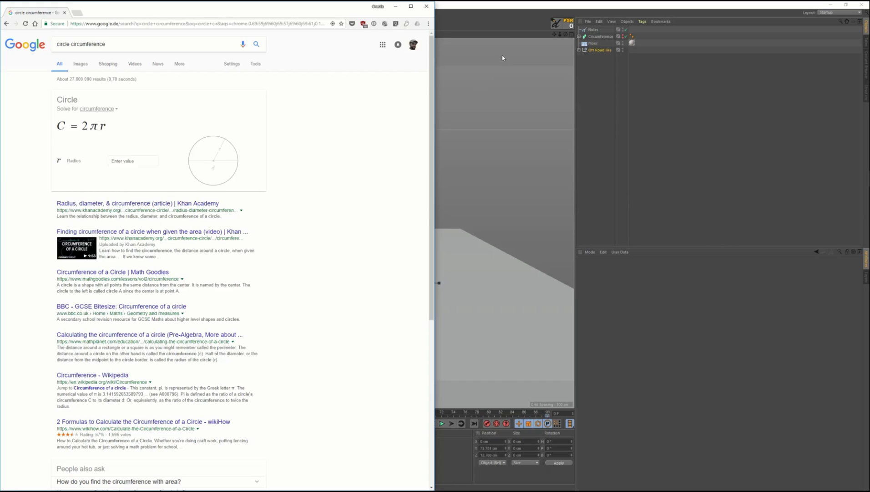
key(alt+Tab)
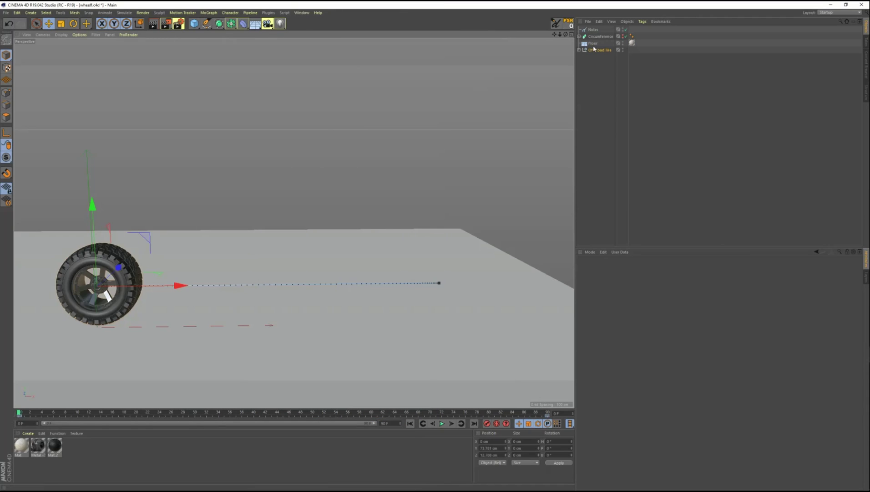
On the Notes doodle object, paint the formula start "2xpi•r =" with a bracket joining the 2 and the r.
click(208, 41)
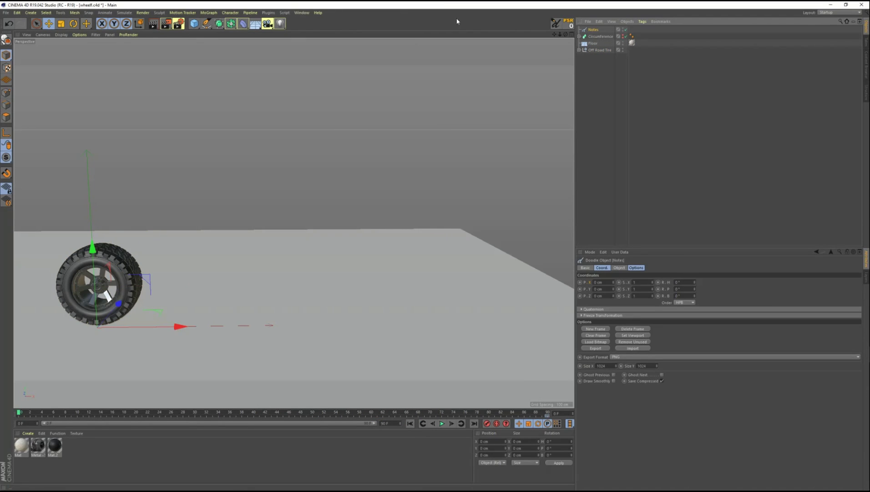
click(556, 23)
mouse_move(130, 76)
mouse_down()
mouse_move(156, 106)
mouse_move(177, 97)
mouse_up()
mouse_move(176, 86)
mouse_down()
mouse_move(164, 98)
mouse_move(188, 112)
mouse_up()
mouse_move(184, 91)
mouse_down()
mouse_move(209, 96)
mouse_move(231, 83)
mouse_up()
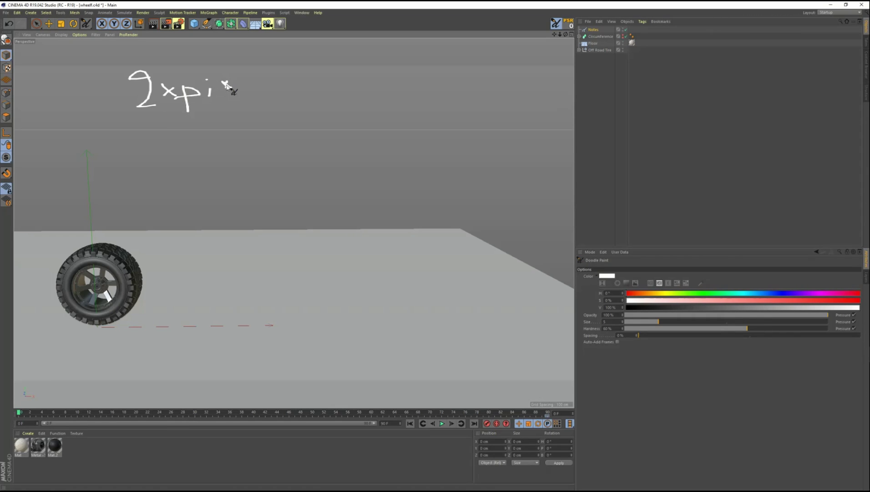
drag(246, 87, 246, 96)
drag(246, 91, 271, 86)
mouse_move(150, 111)
mouse_down()
mouse_move(151, 136)
mouse_move(258, 133)
mouse_up()
drag(280, 90, 299, 91)
drag(281, 95, 297, 95)
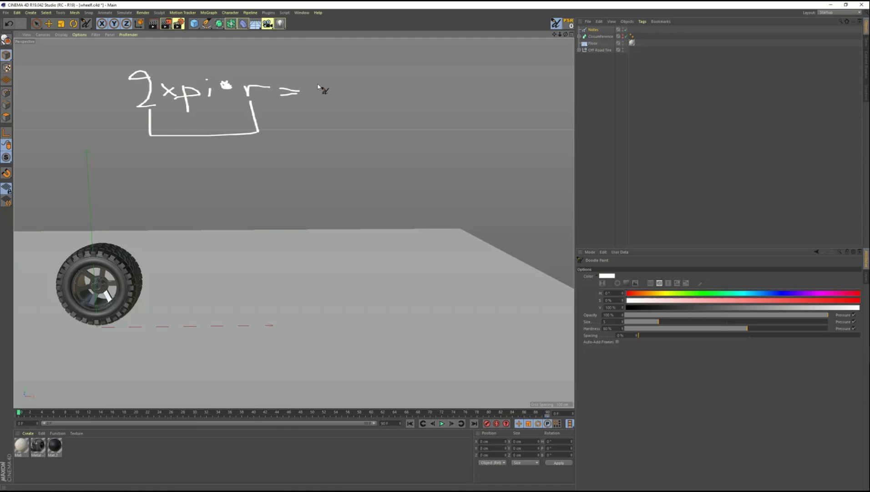
Complete the painted formula with an underlined "pi•d" followed by "= C".
drag(316, 83, 318, 112)
mouse_move(318, 83)
mouse_down()
mouse_move(358, 83)
mouse_move(385, 90)
mouse_move(387, 67)
mouse_move(392, 94)
mouse_up()
mouse_move(314, 105)
mouse_down()
mouse_move(403, 104)
mouse_move(368, 112)
mouse_up()
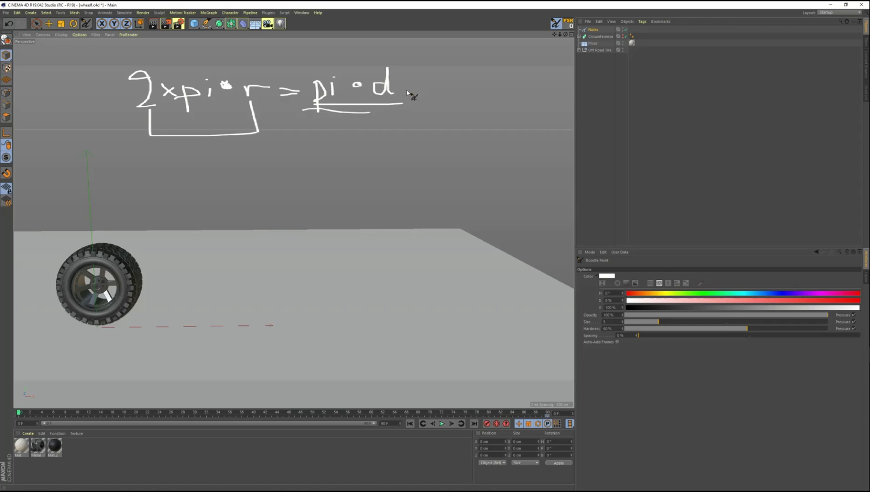
drag(409, 85, 476, 110)
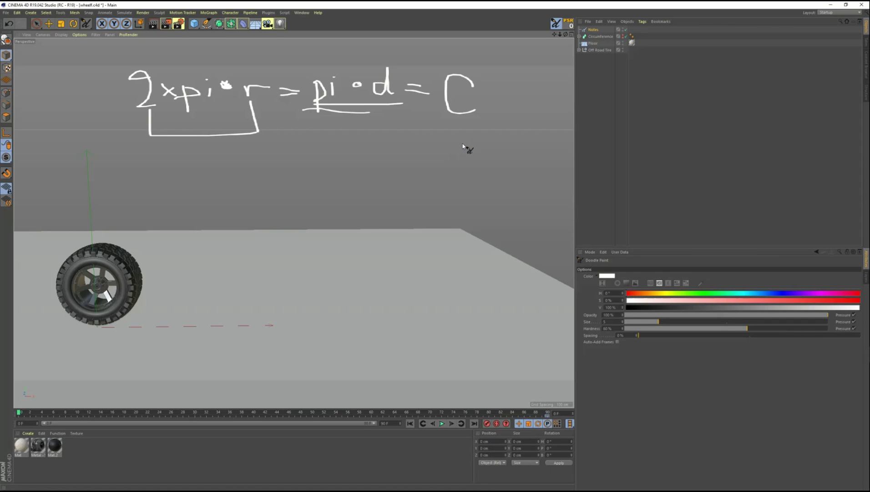
Expand the Off Road Tire group and doodle a bounding box, a double-headed height arrow and a vertical diameter line at the wheel.
click(600, 50)
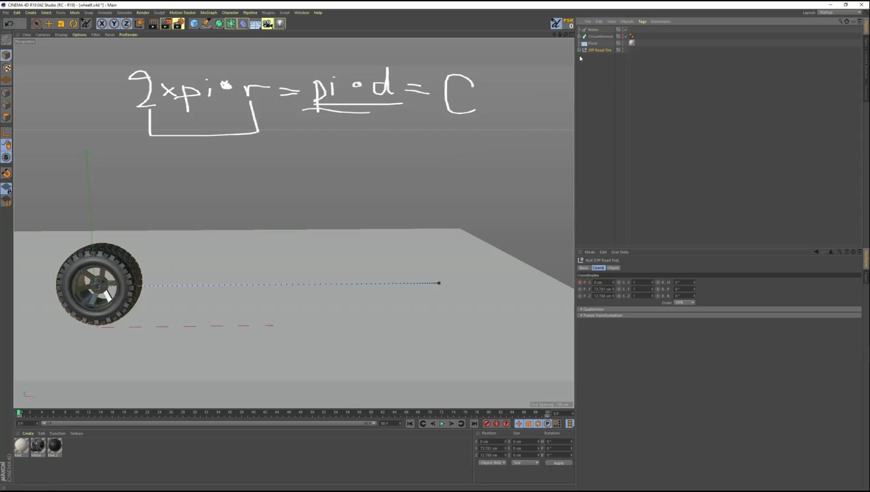
click(579, 50)
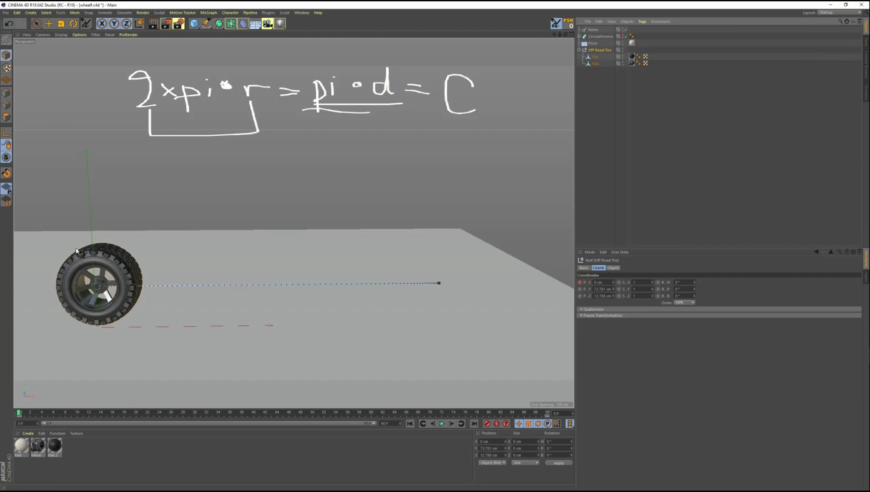
mouse_move(45, 244)
mouse_down()
mouse_move(132, 241)
mouse_move(147, 256)
mouse_move(121, 331)
mouse_move(58, 326)
mouse_up()
drag(48, 244, 58, 326)
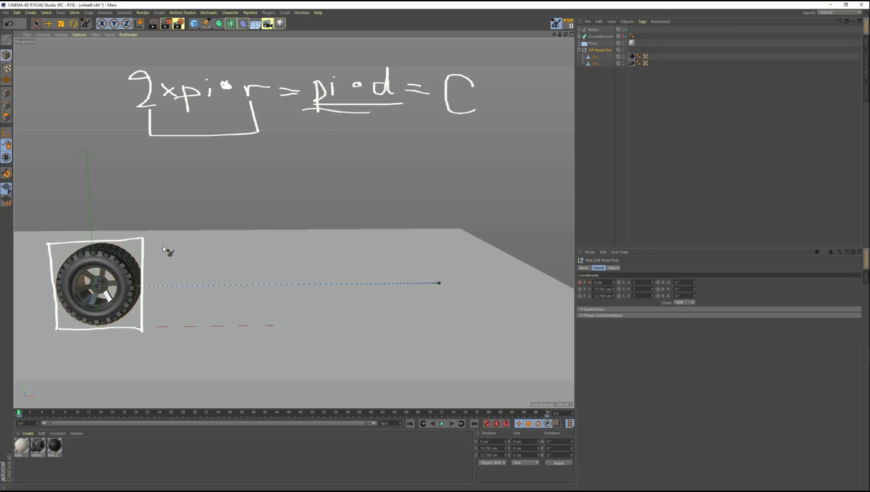
drag(163, 235, 158, 327)
drag(163, 233, 174, 255)
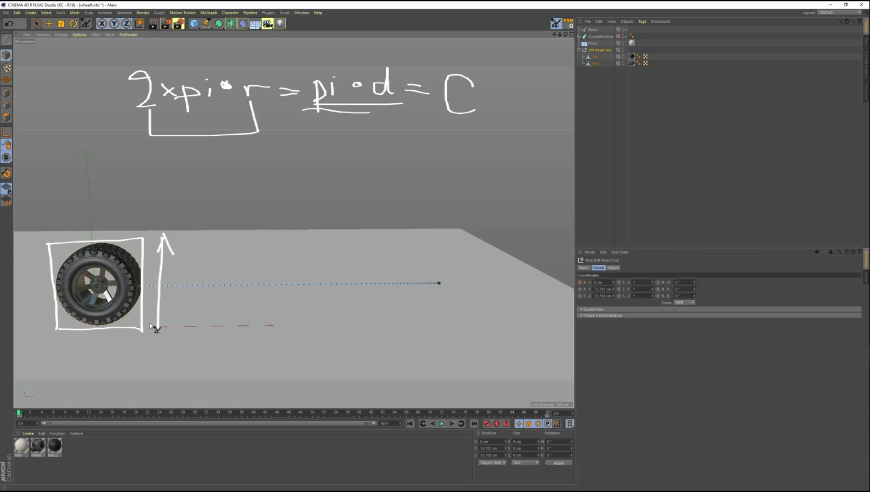
mouse_move(145, 314)
mouse_down()
mouse_move(157, 329)
mouse_move(169, 316)
mouse_up()
drag(92, 250, 95, 320)
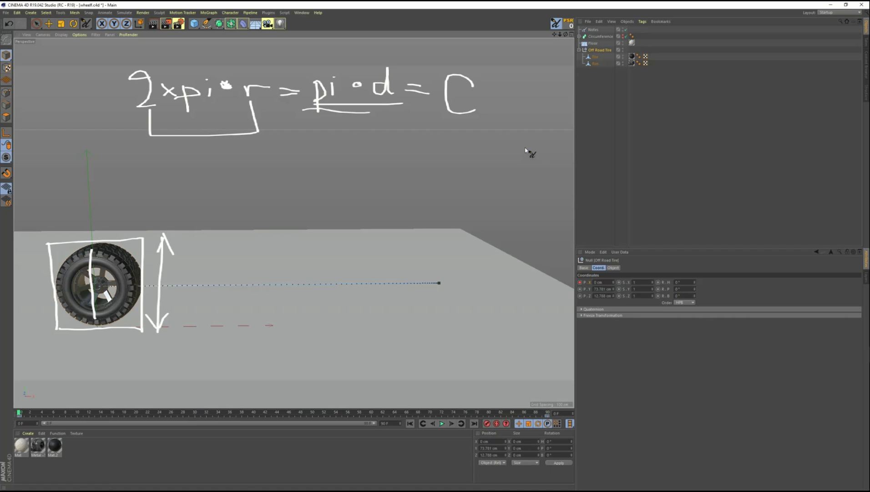
Select the Tire object inside the Off Road Tire group and pick out its Y size value as the diameter.
key(e)
click(111, 273)
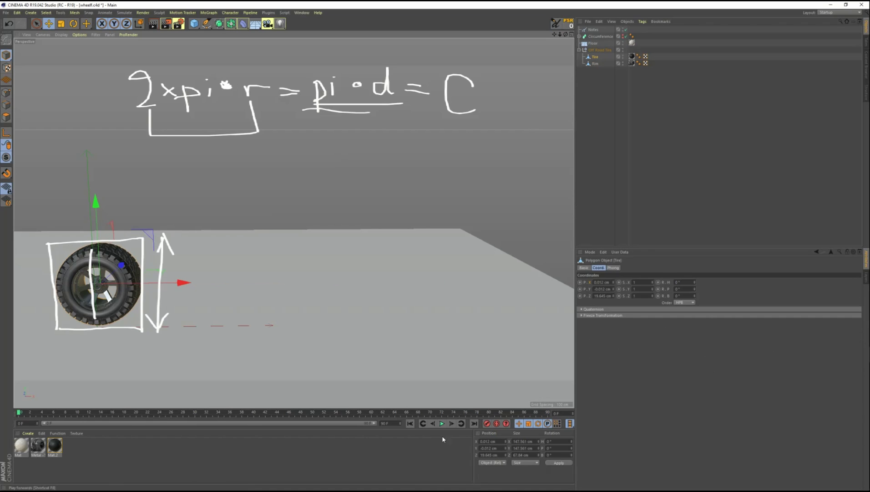
click(528, 448)
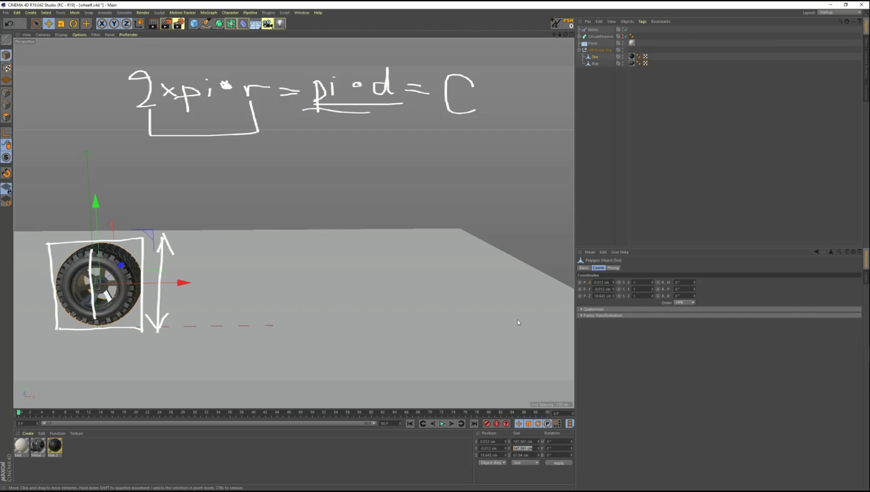
At frame 90, set the Off Road Tire's X position to pi*147.561, update its keyframe, and return to frame 0.
click(98, 284)
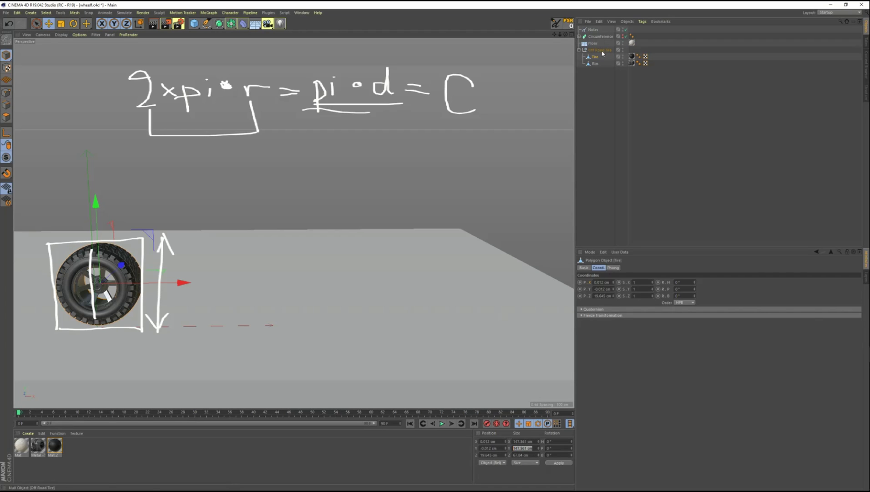
click(547, 414)
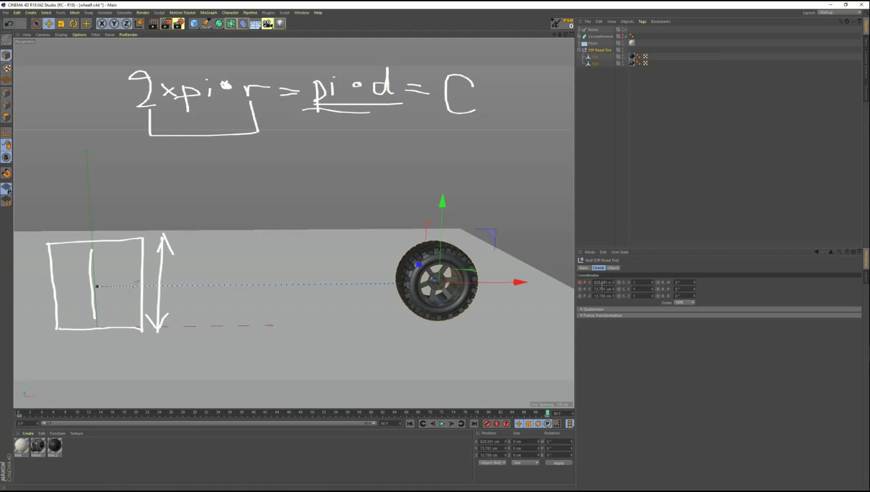
click(602, 282)
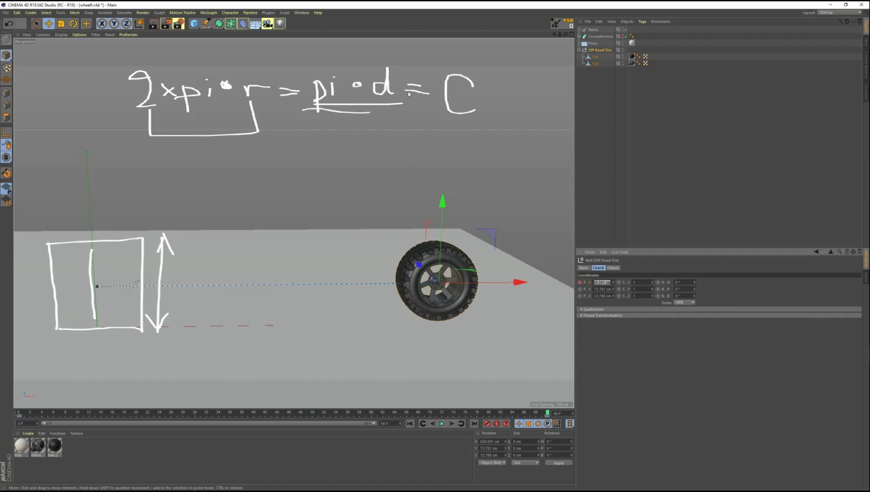
text(pi)
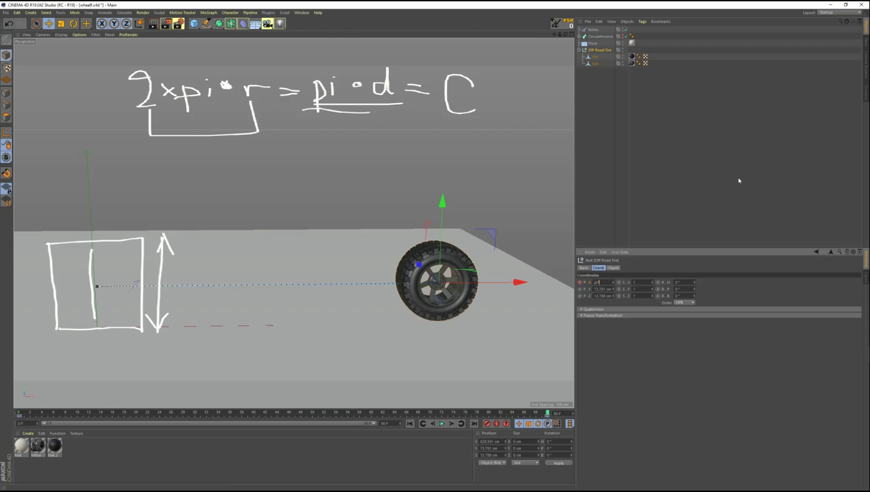
text(*15.139)
key(Return)
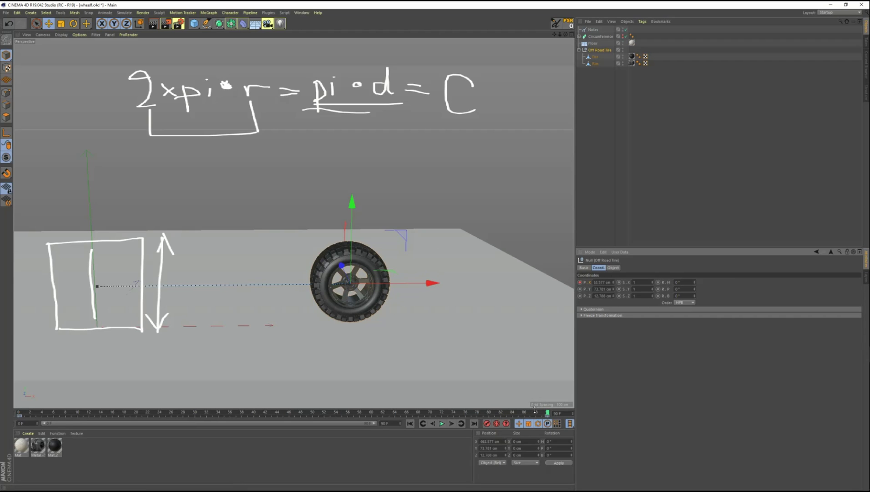
click(53, 412)
click(19, 413)
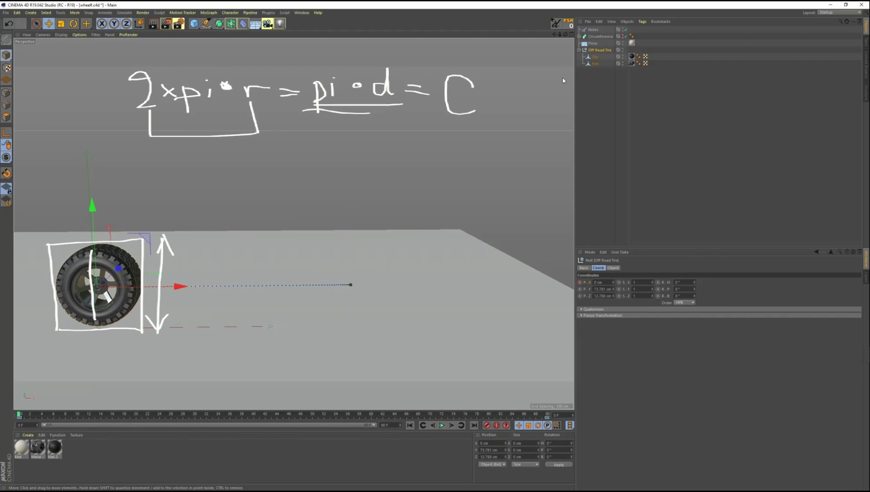
Hide the Notes doodle, enable the Circumference object to check the travel distance, and scrub the animation to frame 90.
click(625, 29)
click(625, 36)
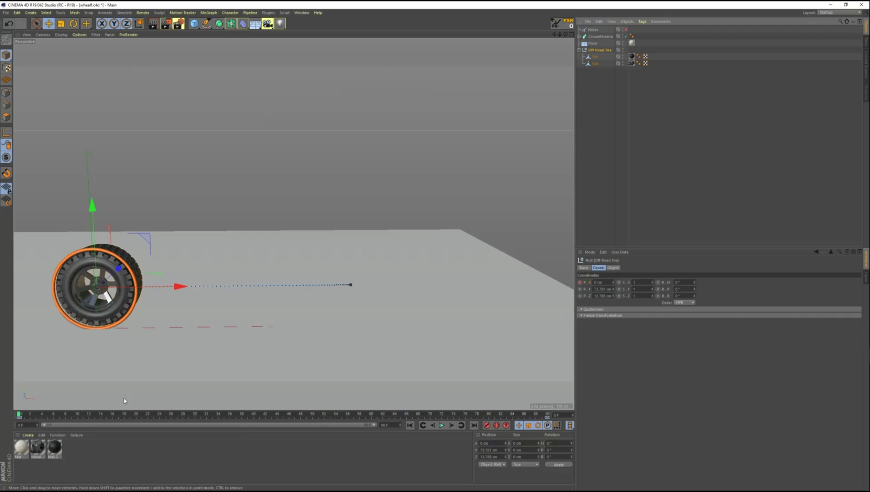
drag(19, 413, 18, 464)
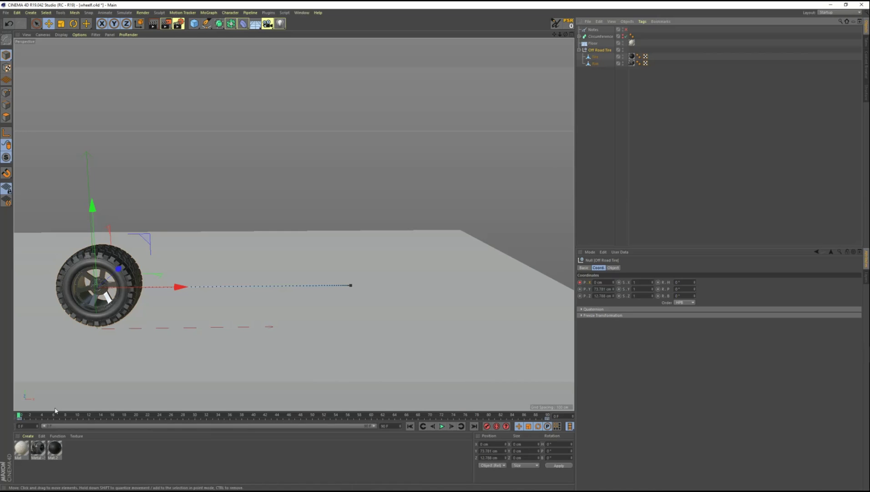
drag(27, 416, 656, 370)
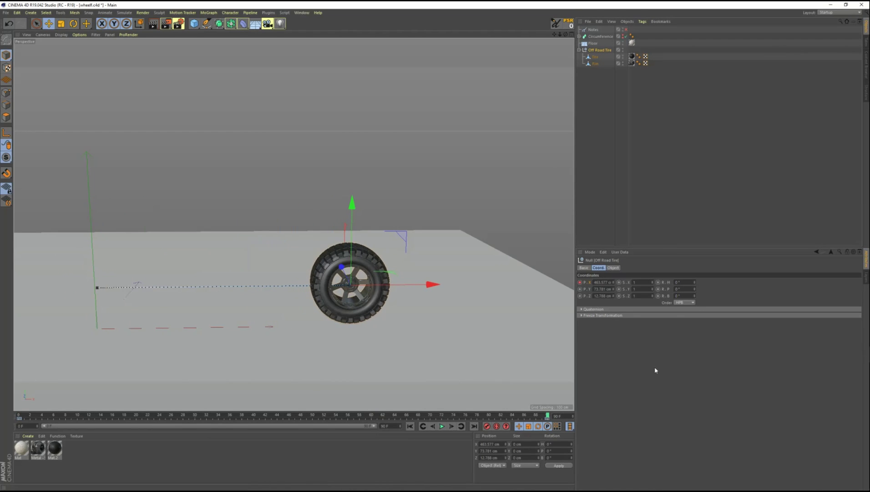
At frame 90, set the Off Road Tire's bank rotation to 360° and keyframe it, and scrub the roll from frame 0.
drag(695, 296, 694, 303)
text(360)
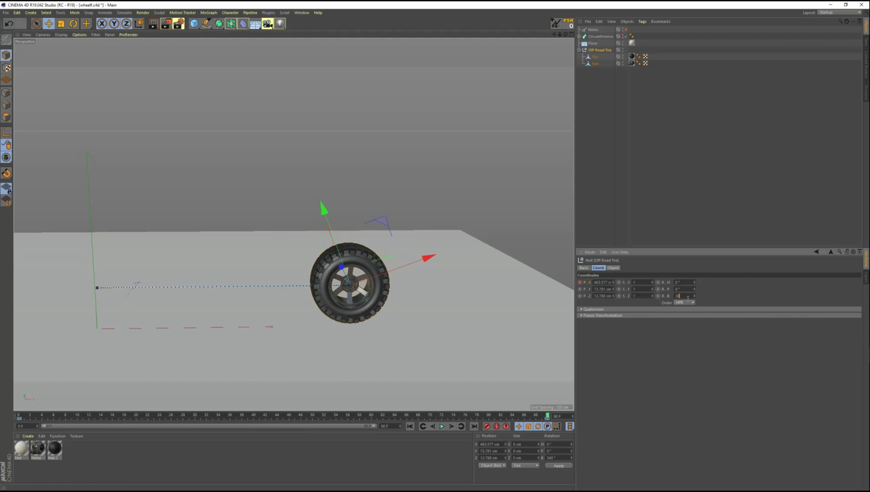
key(Return)
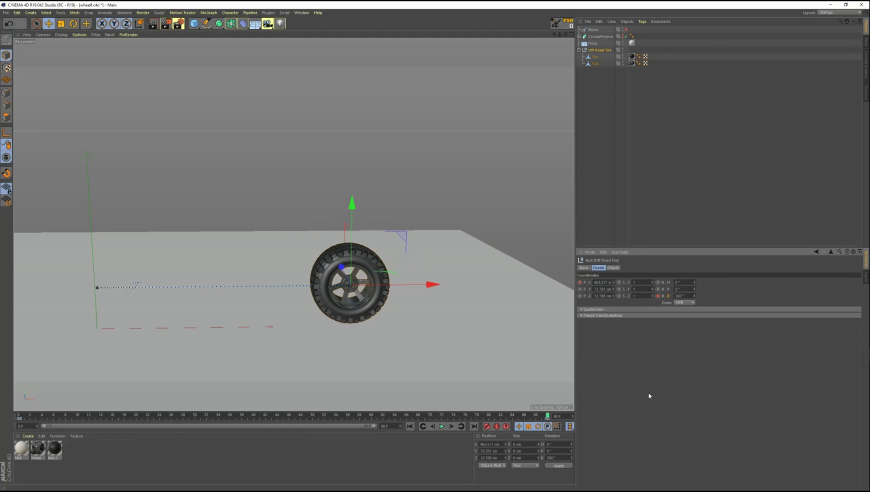
key(shift+f)
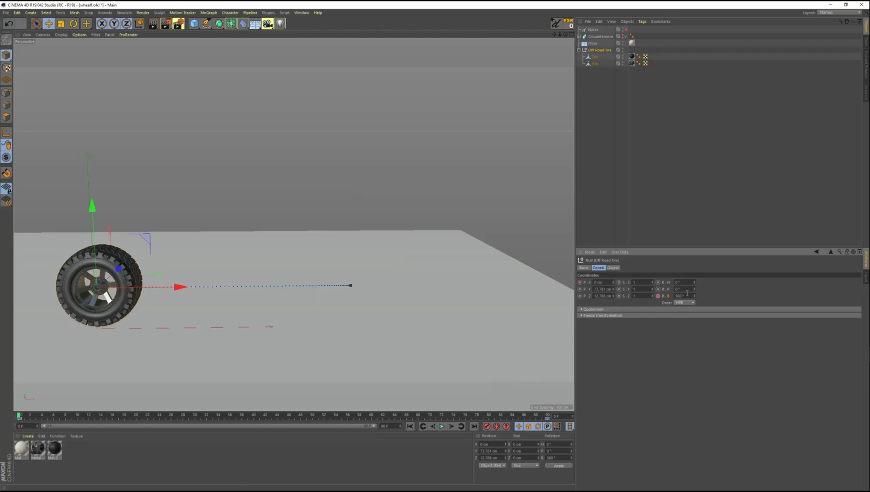
click(19, 417)
drag(19, 417, 489, 416)
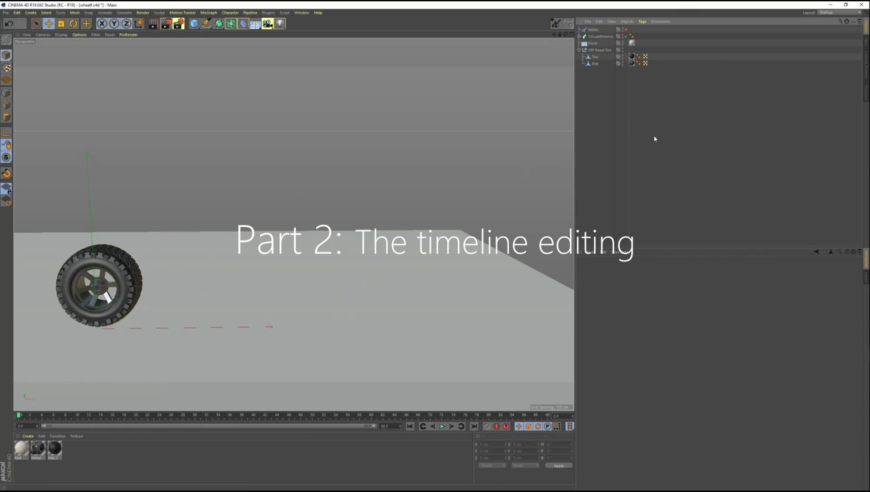
Open the Timeline for the Off Road Tire group and switch it to F-Curve mode.
click(597, 51)
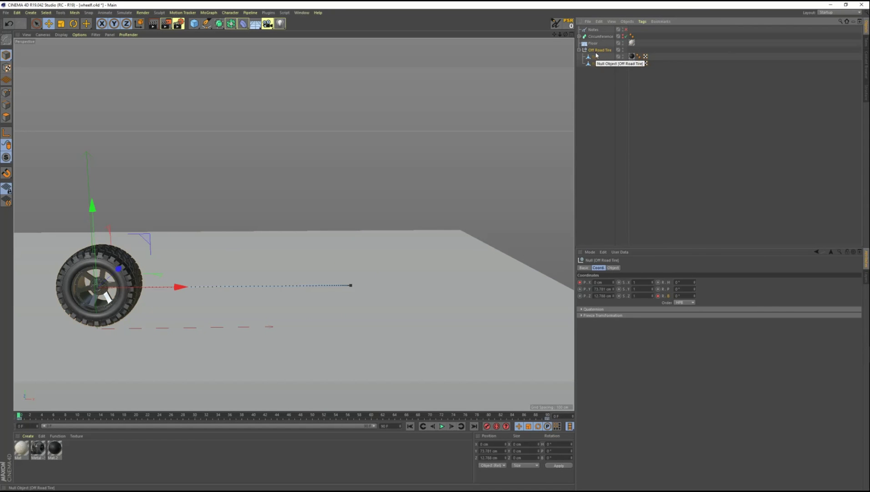
key(shift+F3)
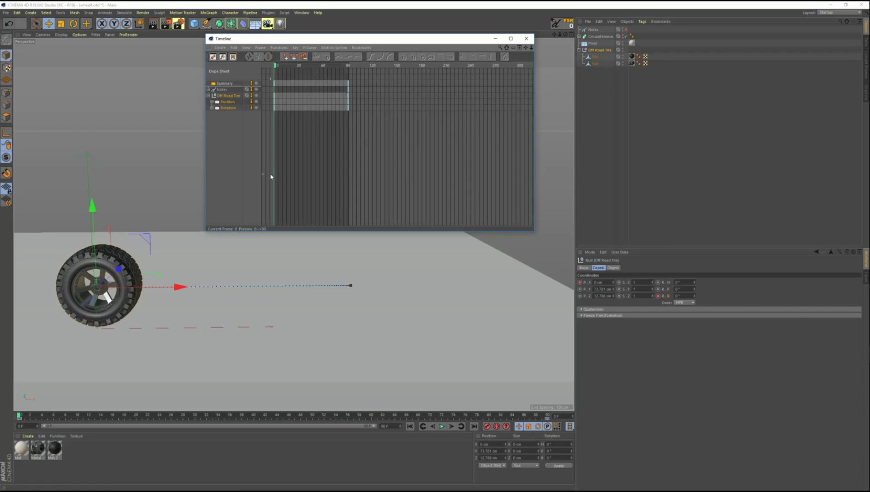
click(223, 56)
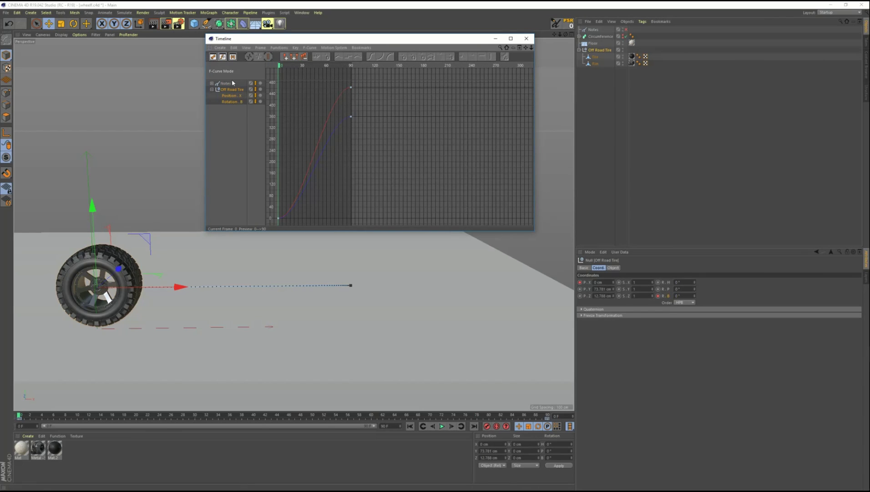
Steepen the starting tangent of the Position X curve to about 7 F and 142 cm, play the animation, and rewind it.
click(232, 96)
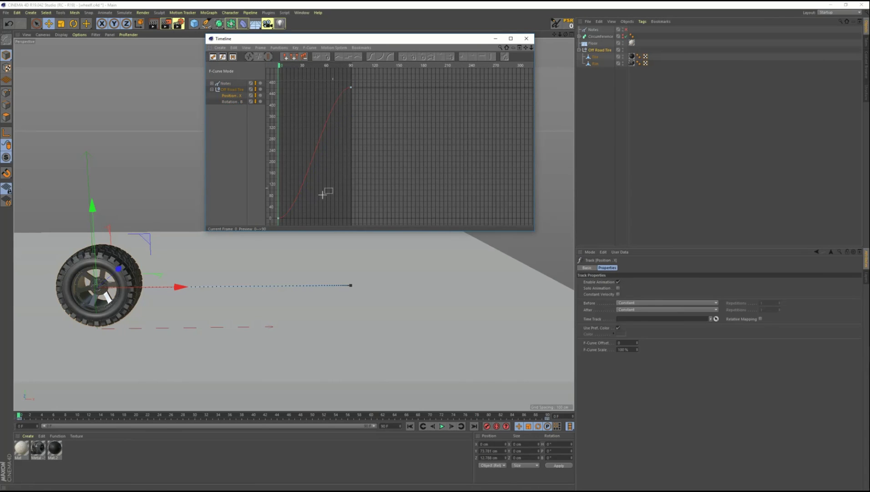
drag(333, 188, 275, 223)
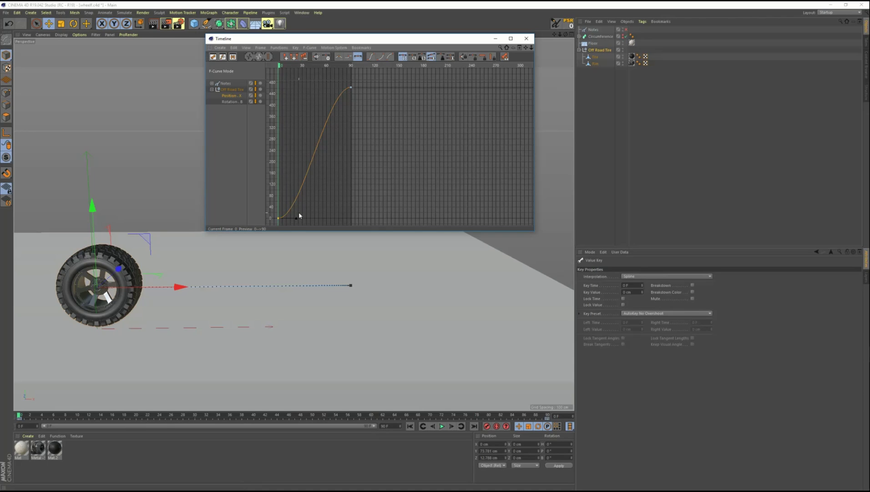
drag(296, 218, 284, 178)
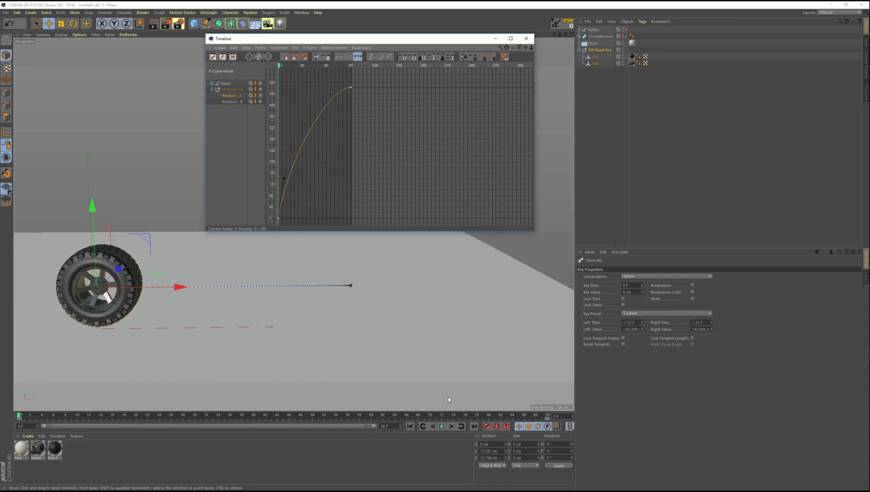
click(442, 425)
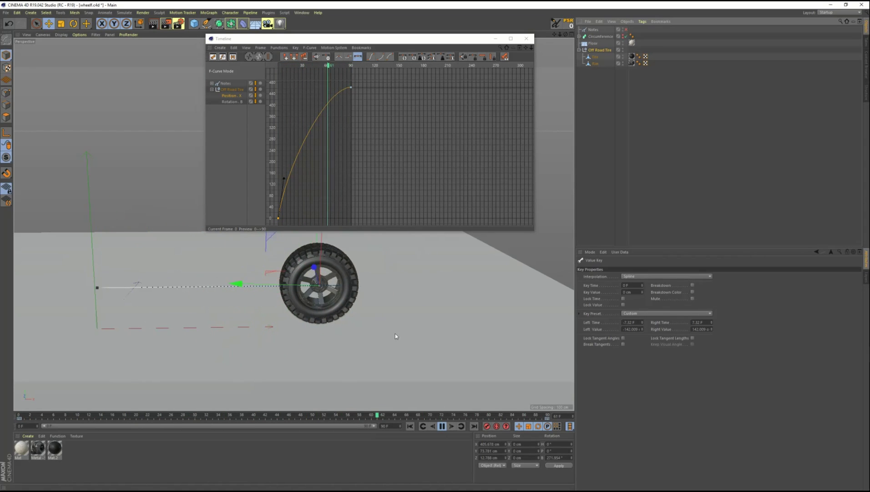
click(442, 426)
click(410, 425)
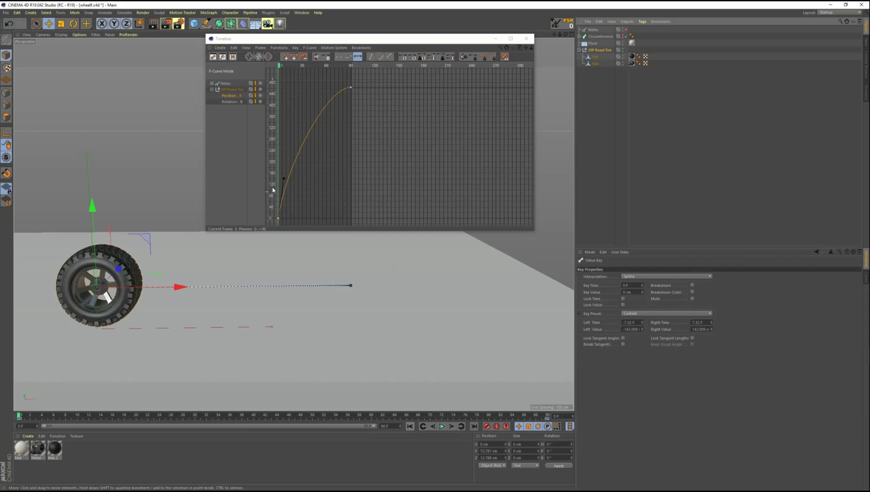
Steepen the Rotation B curve's starting tangent to about 7 F and 131°, play and scrub the animation, and return to frame 0.
click(232, 101)
click(296, 214)
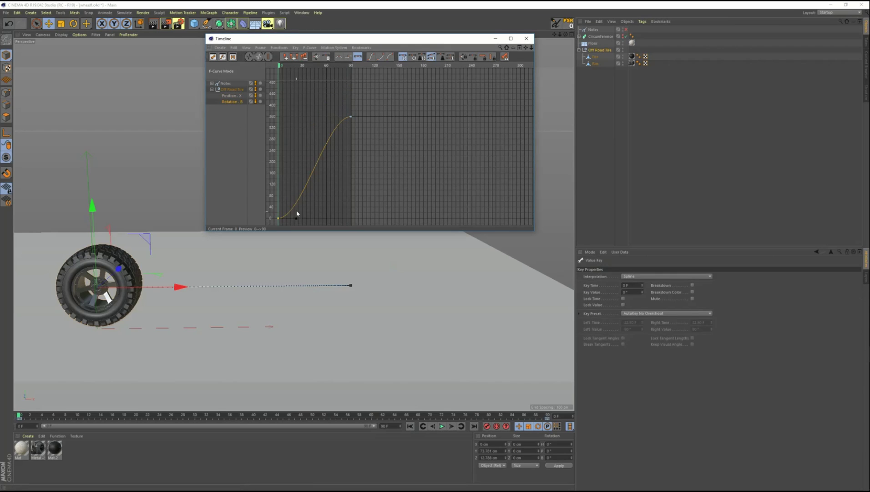
click(296, 219)
drag(296, 219, 284, 181)
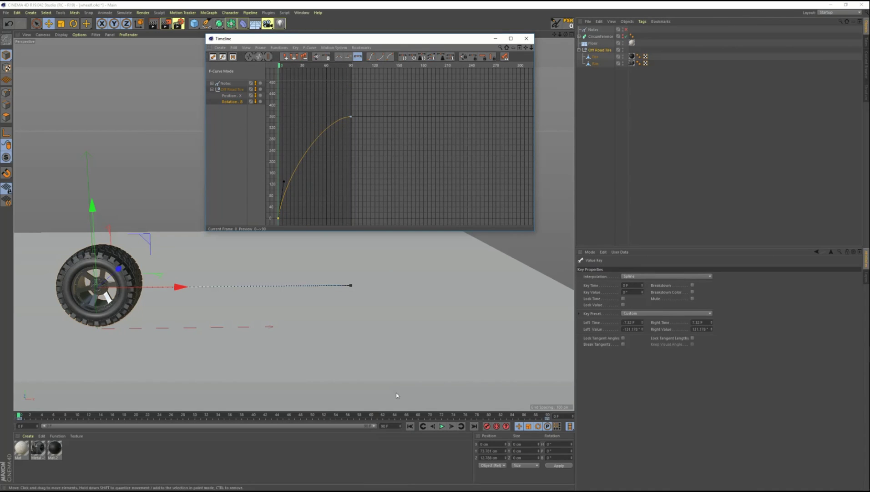
click(441, 426)
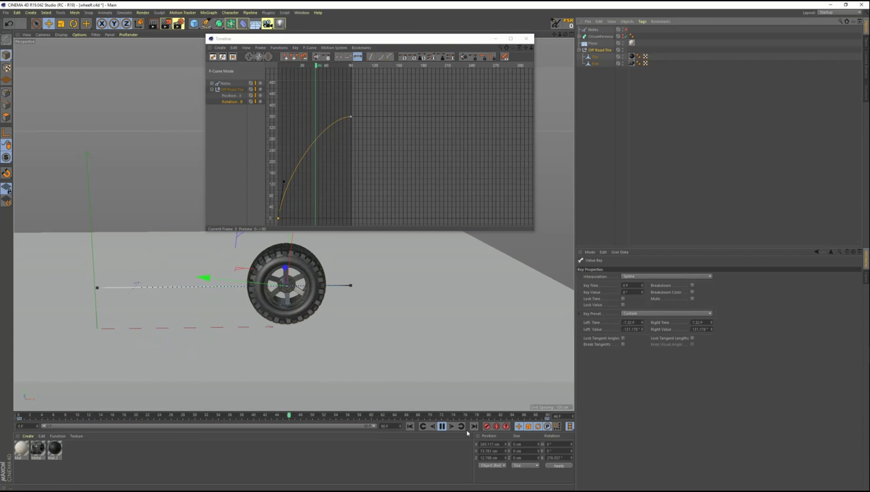
click(442, 426)
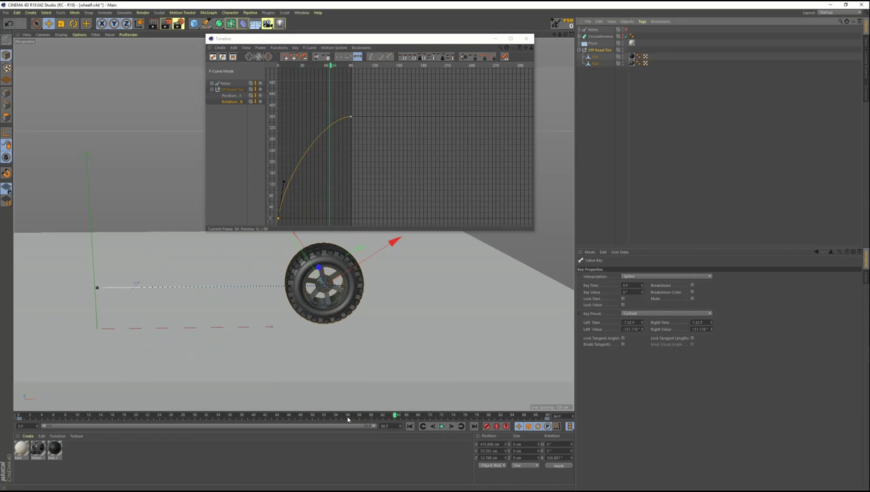
drag(348, 419, 37, 448)
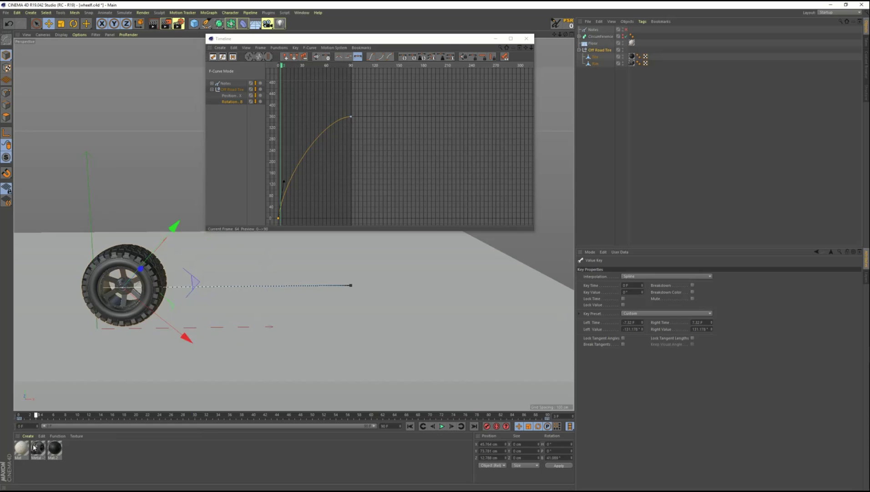
key(shift+f)
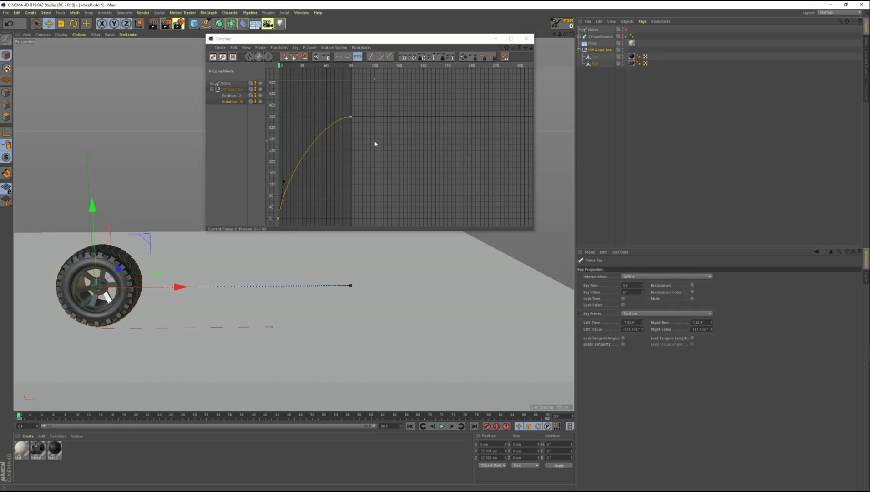
Set the interpolation of all Position X and Rotation B keys of the Off Road Tire to Linear.
click(233, 90)
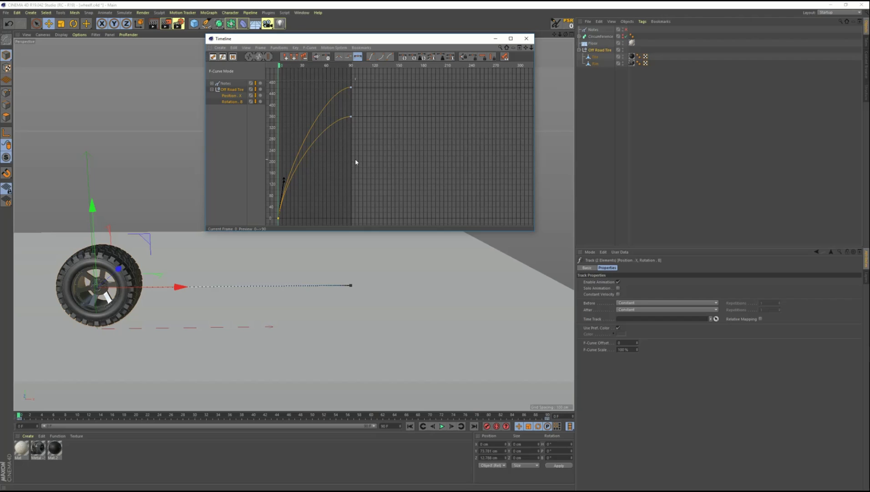
key(ctrl+a)
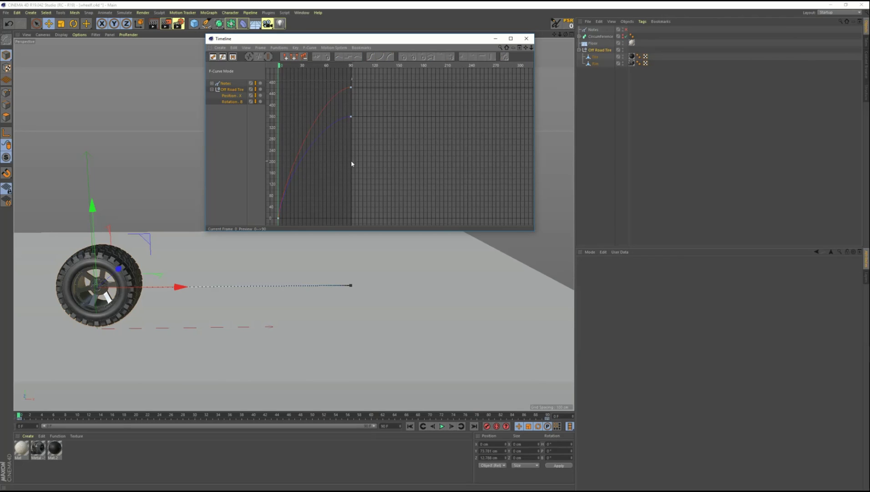
click(666, 275)
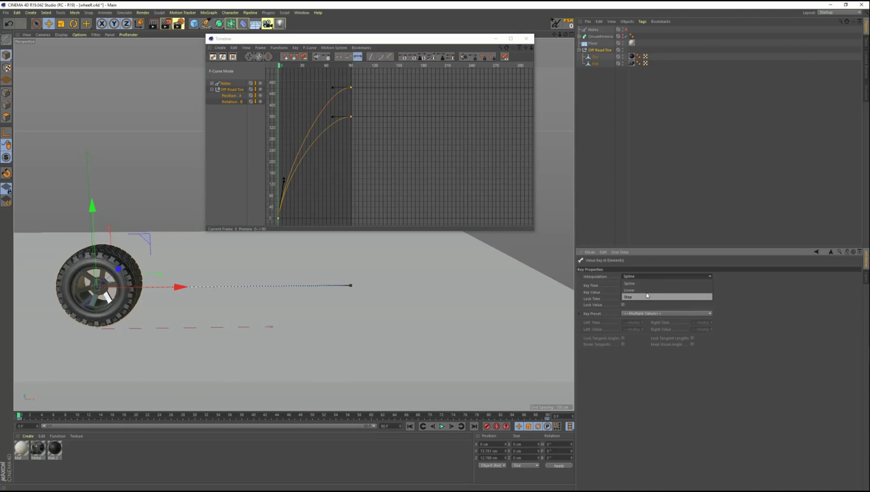
click(638, 292)
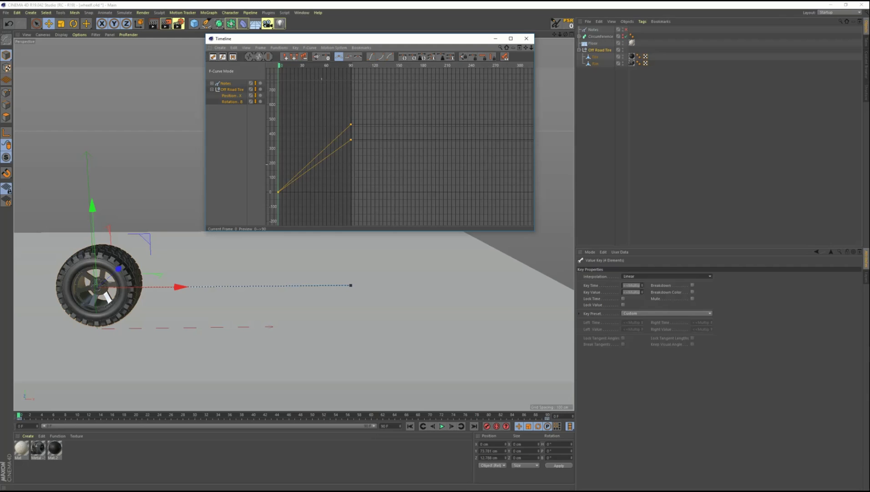
key(h)
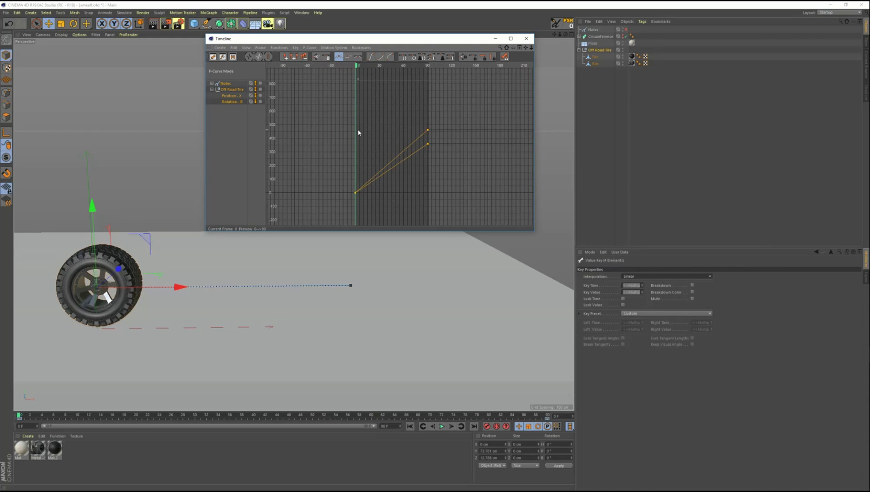
Add a Time track to the Off Road Tire and assign it as the time track of its Position X and Rotation B tracks.
click(238, 93)
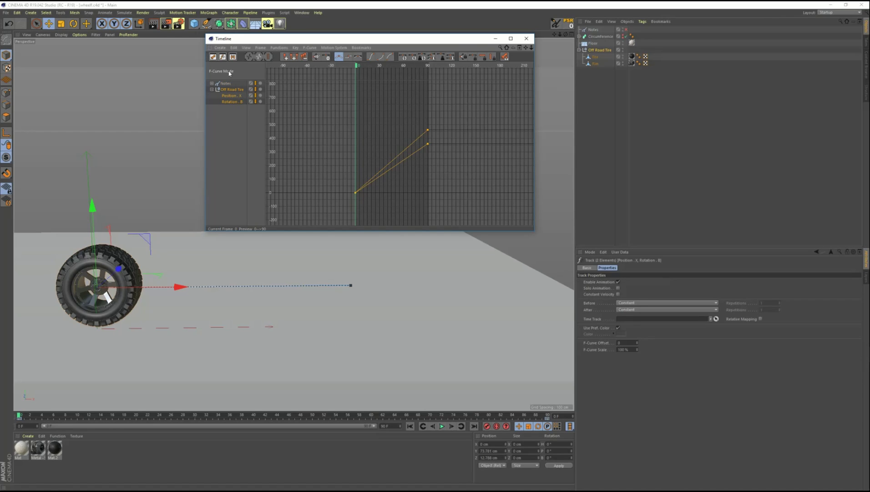
click(220, 47)
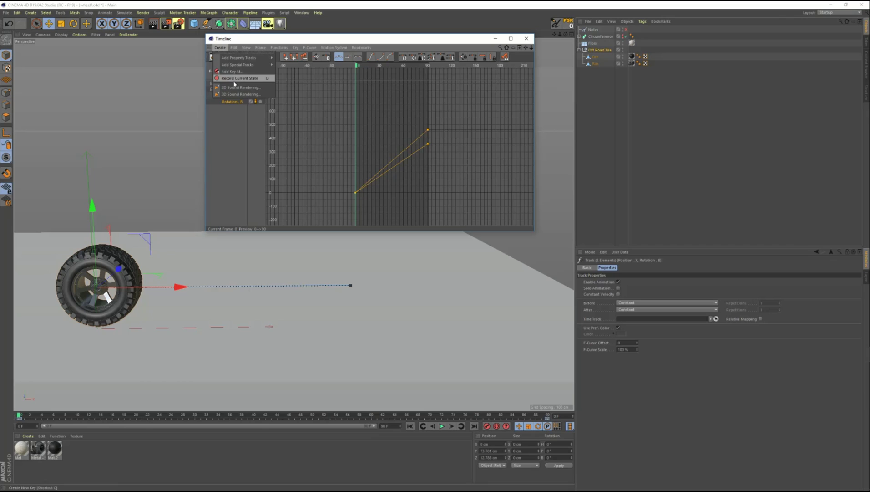
mouse_move(255, 64)
click(286, 65)
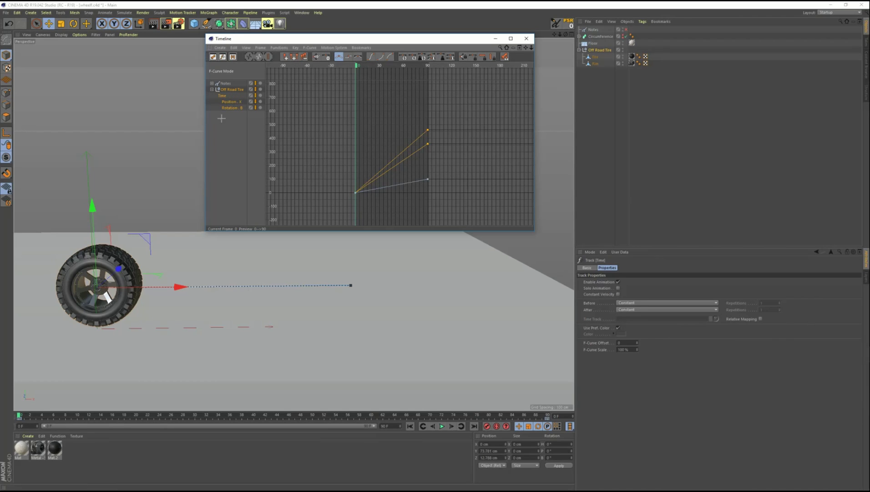
drag(221, 119, 238, 98)
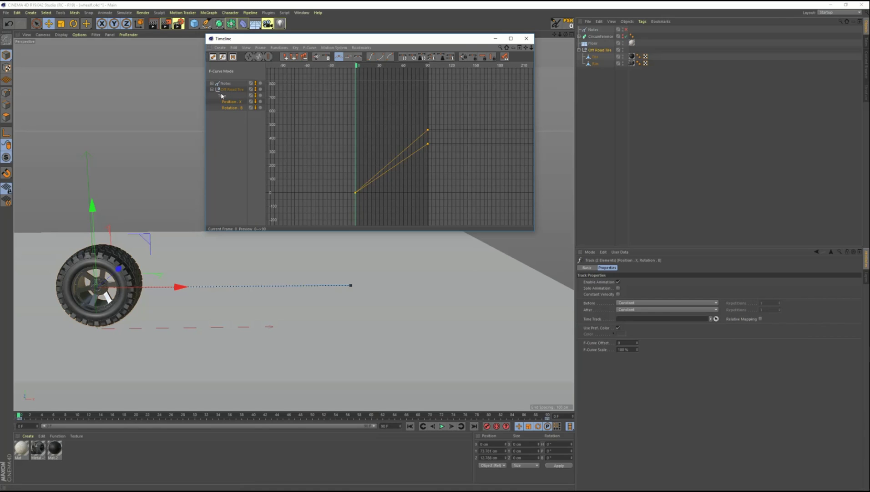
drag(655, 324, 657, 320)
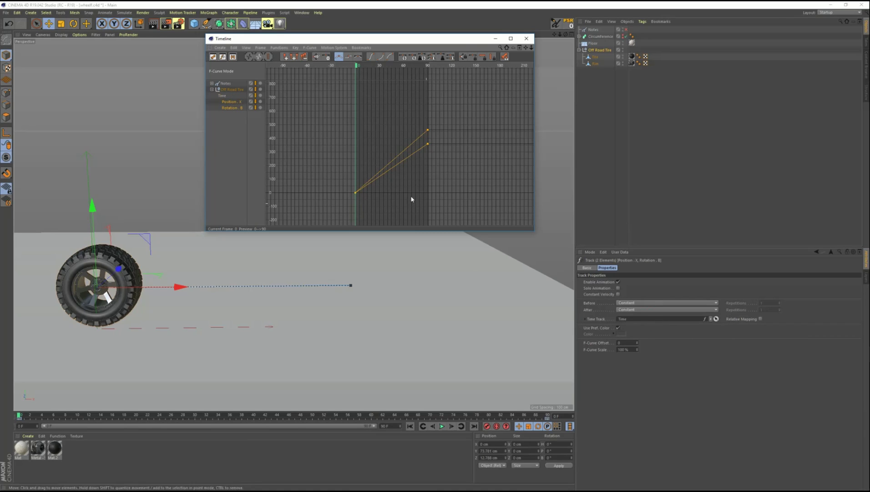
Reshape the Time curve with a steep start and a flat end tangent, adding a key near frame 52 at about 26%.
click(222, 96)
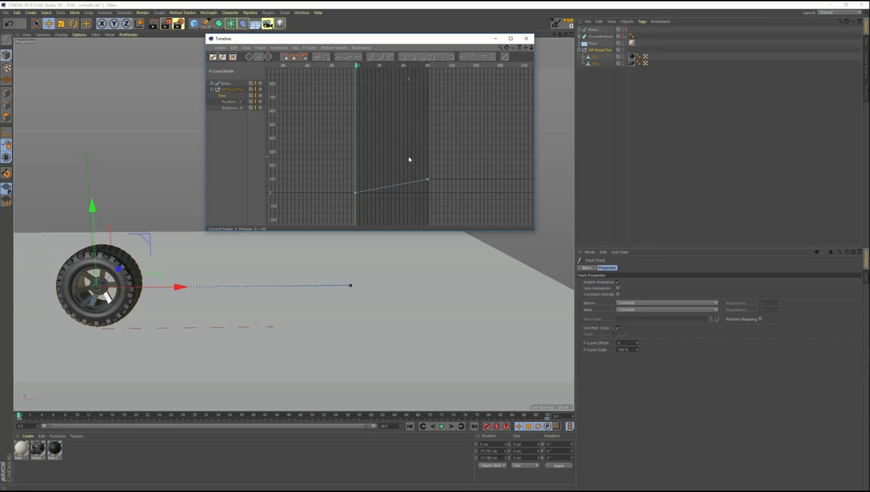
key(h)
click(330, 189)
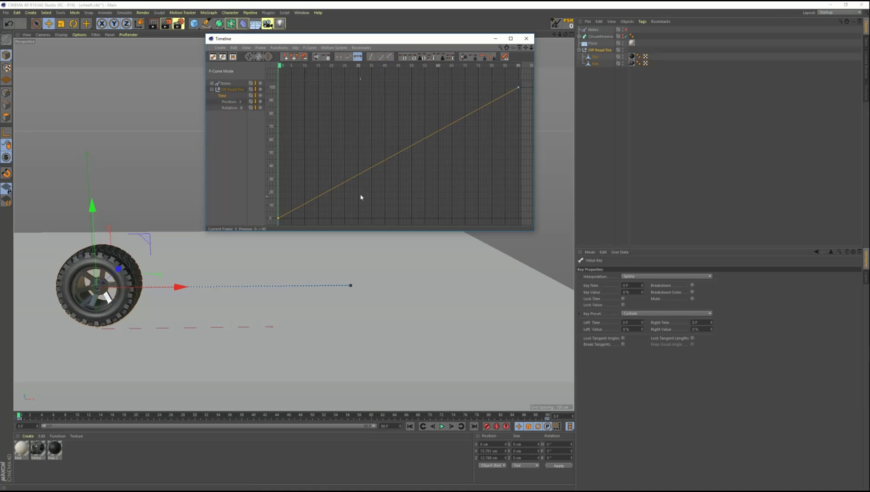
mouse_move(363, 175)
key(ctrl+z)
drag(495, 105, 525, 75)
key(alt+e)
drag(373, 150, 249, 242)
drag(340, 219, 313, 156)
ctrl+drag(405, 119, 419, 185)
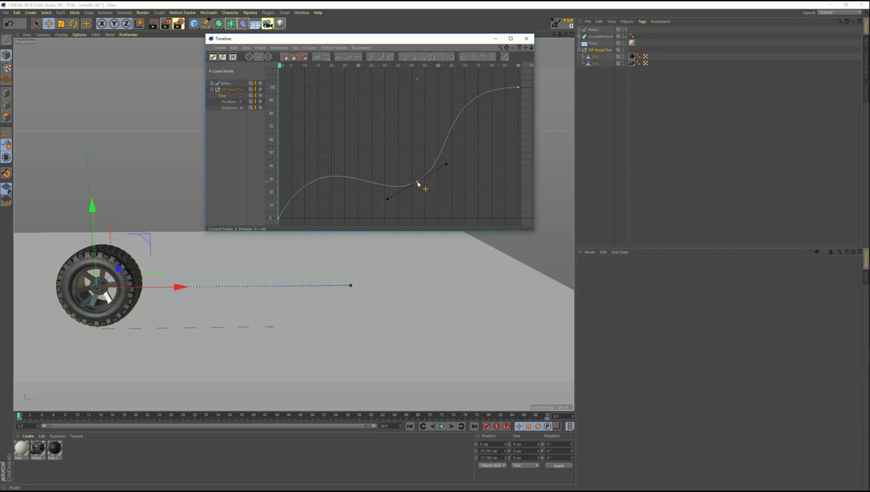
click(520, 87)
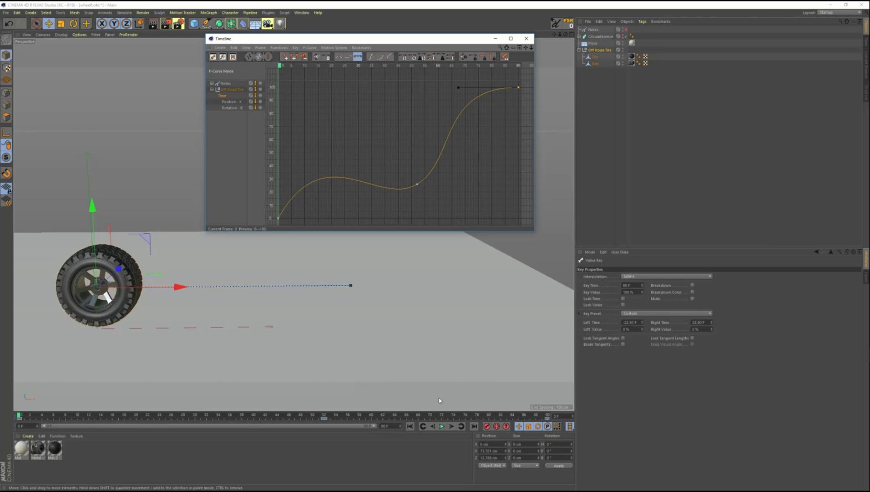
Play back the time-controlled wheel roll, return to frame 0, and deselect the Time curve's key.
click(441, 427)
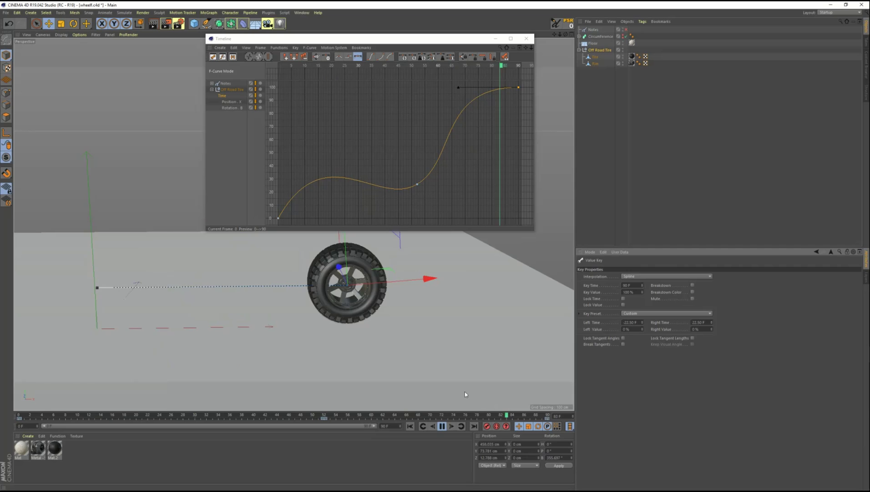
click(442, 426)
click(412, 426)
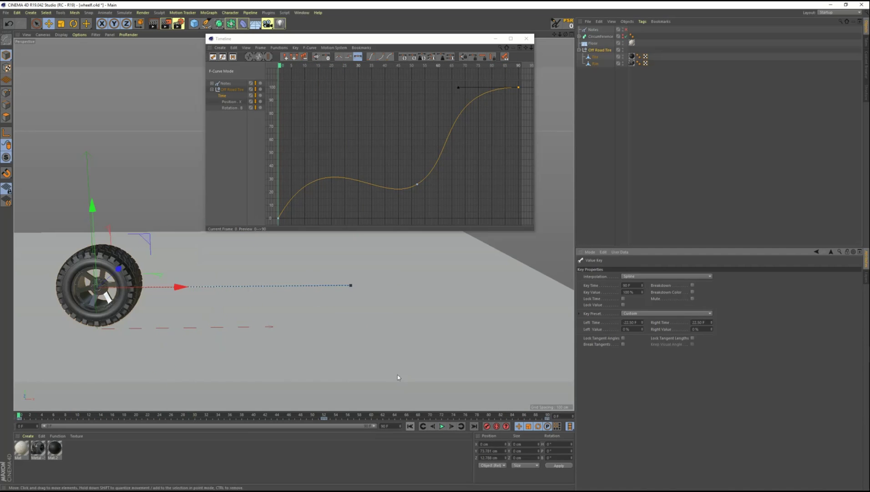
click(499, 204)
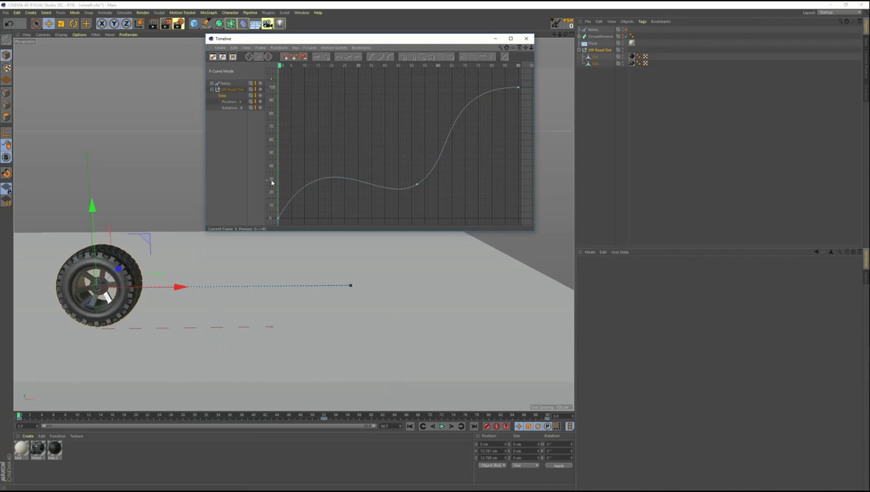
Extend the project length and the preview range to 150 frames.
click(384, 426)
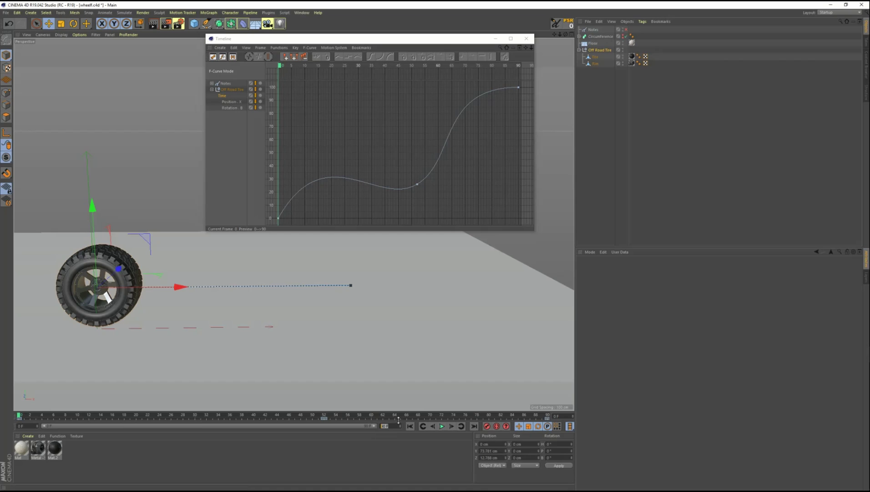
key(BackSpace)
text(150)
key(Return)
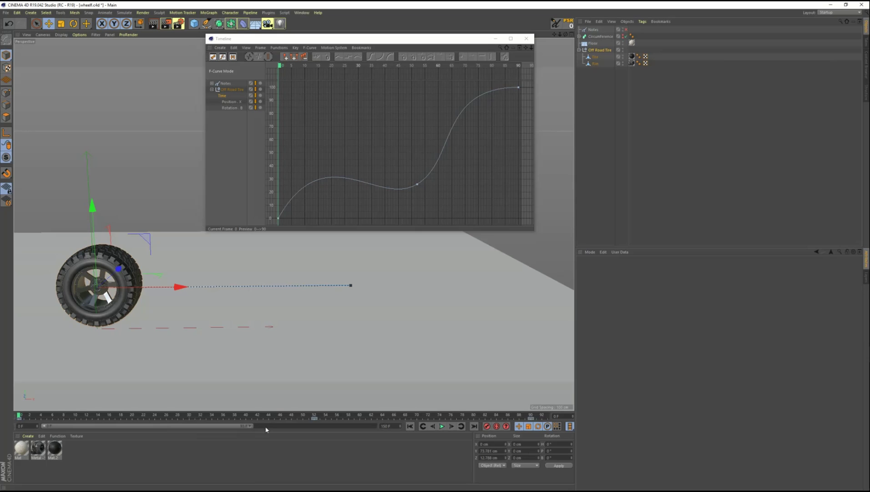
double_click(247, 424)
key(h)
scroll(466, 179, down, 3)
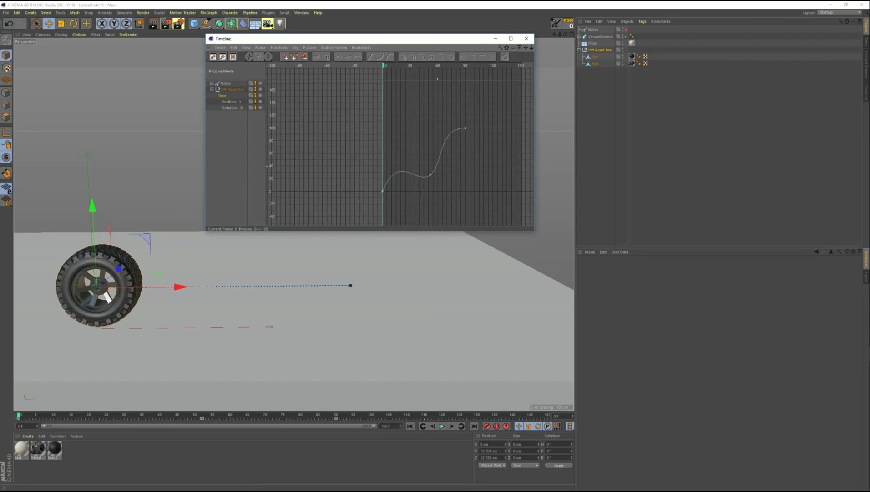
Show the Position X and Rotation B curves together and scrub the wheel animation to frame 150.
drag(238, 114, 227, 99)
key(h)
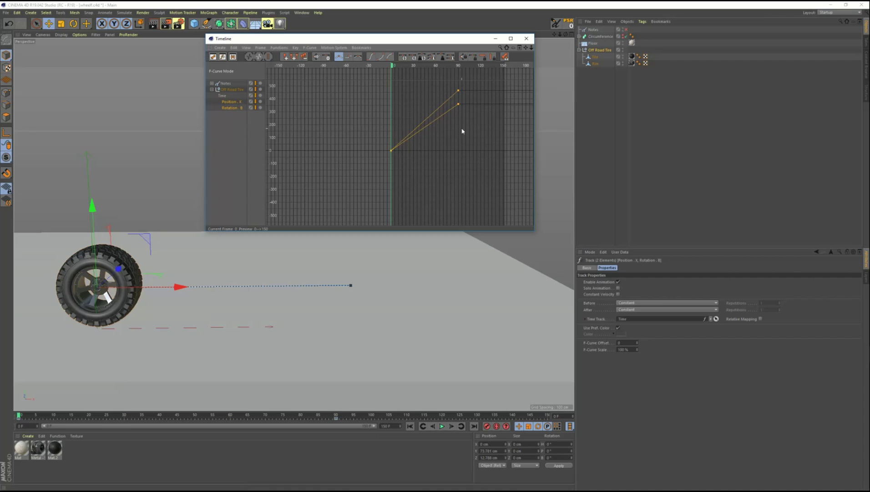
middle_drag(462, 132, 358, 164)
drag(98, 416, 298, 425)
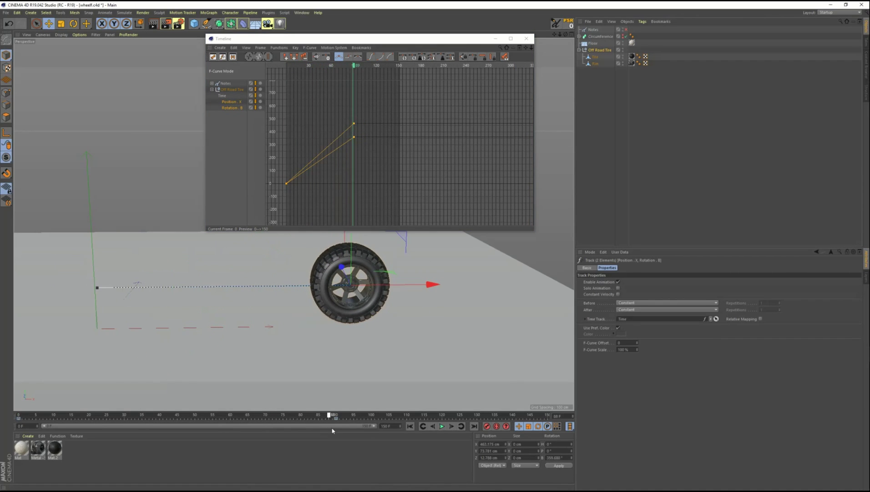
drag(332, 430, 569, 479)
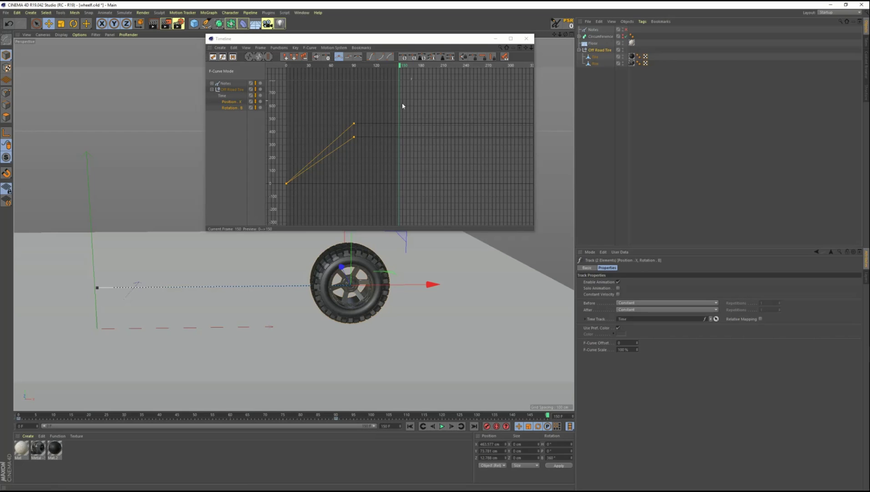
Set the After behavior of the Position X and Rotation B tracks to Continue.
click(247, 135)
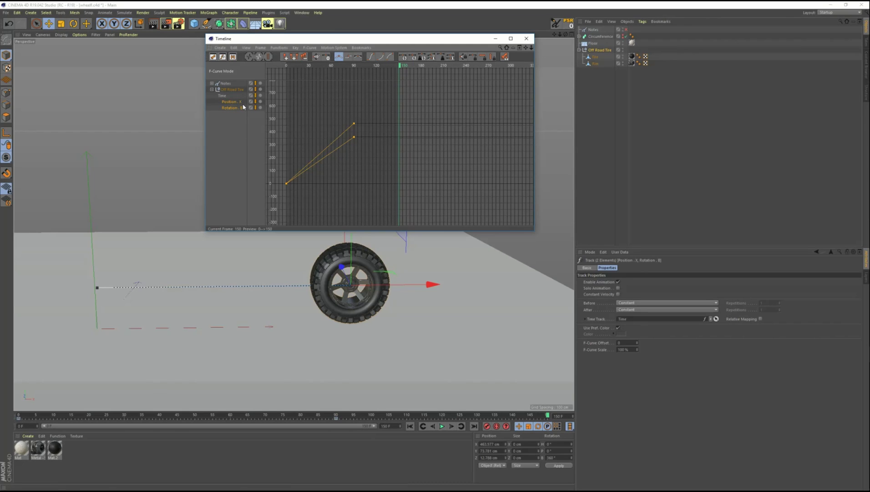
click(610, 314)
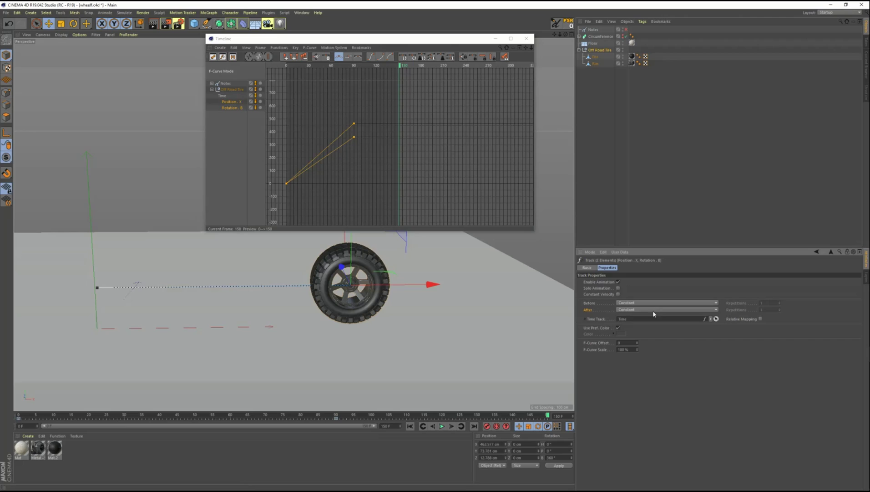
click(629, 310)
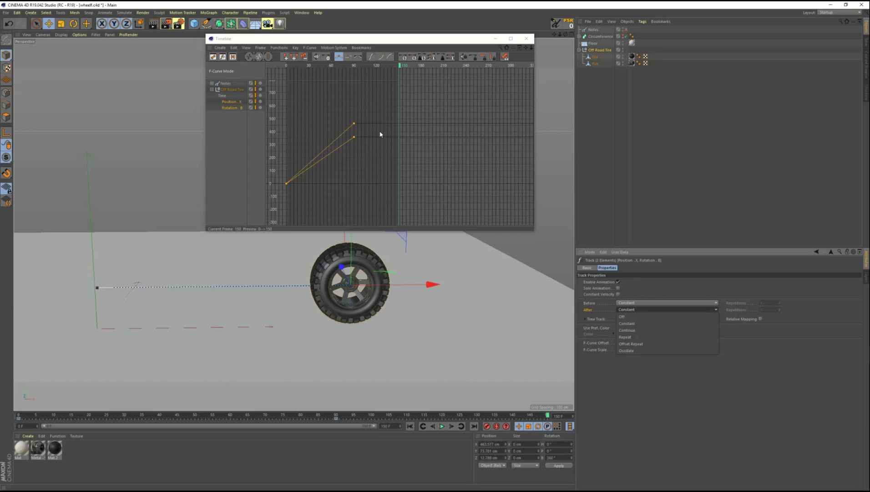
click(634, 331)
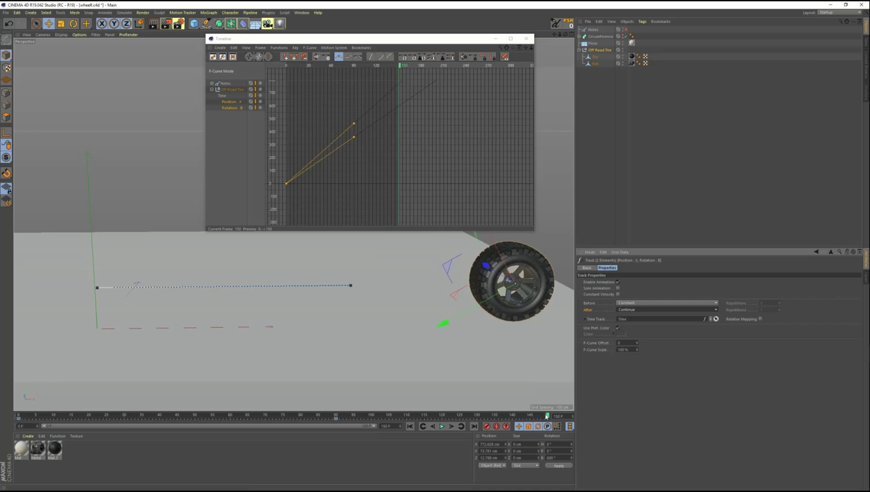
mouse_move(548, 415)
mouse_down()
mouse_move(346, 415)
mouse_move(337, 396)
mouse_move(551, 414)
mouse_move(333, 404)
mouse_move(550, 414)
mouse_up()
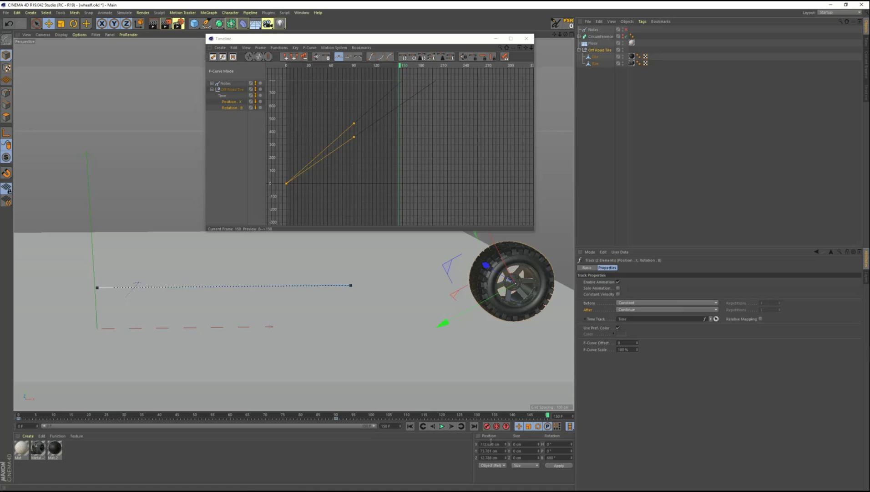
Record Position X and Rotation B keys for the Off Road Tire at frame 150 and delete their frame 90 keys.
click(599, 49)
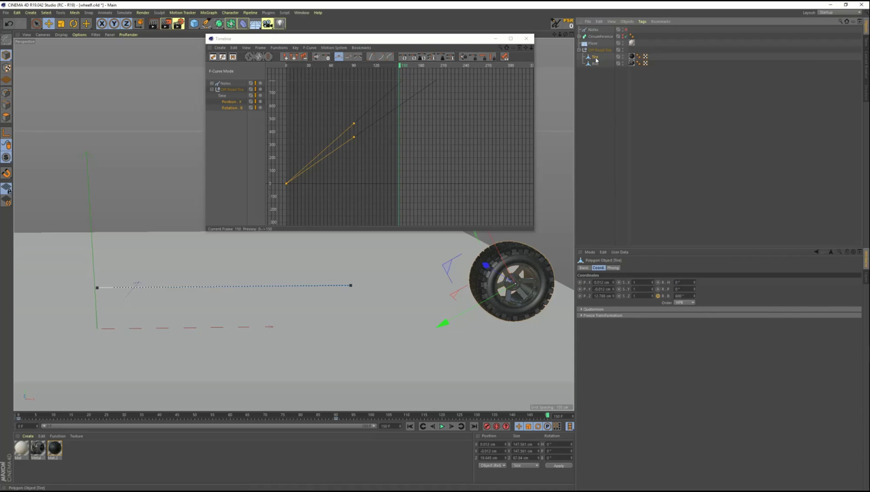
click(580, 282)
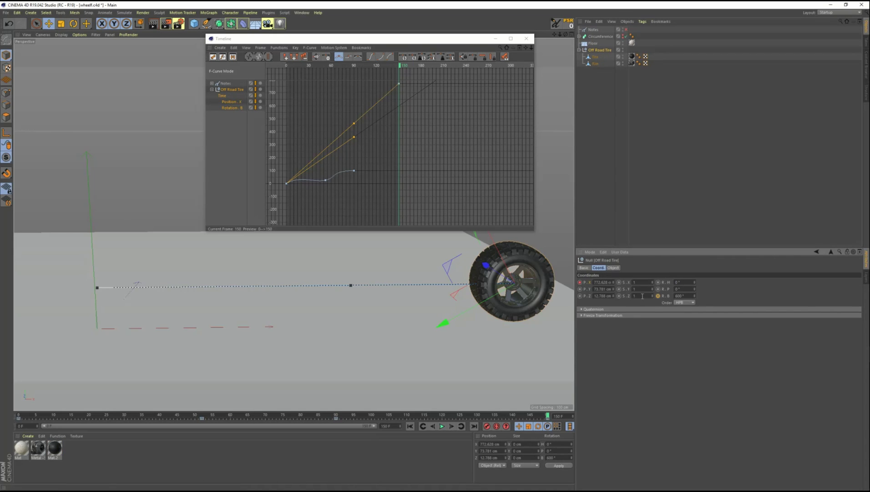
click(658, 295)
click(401, 119)
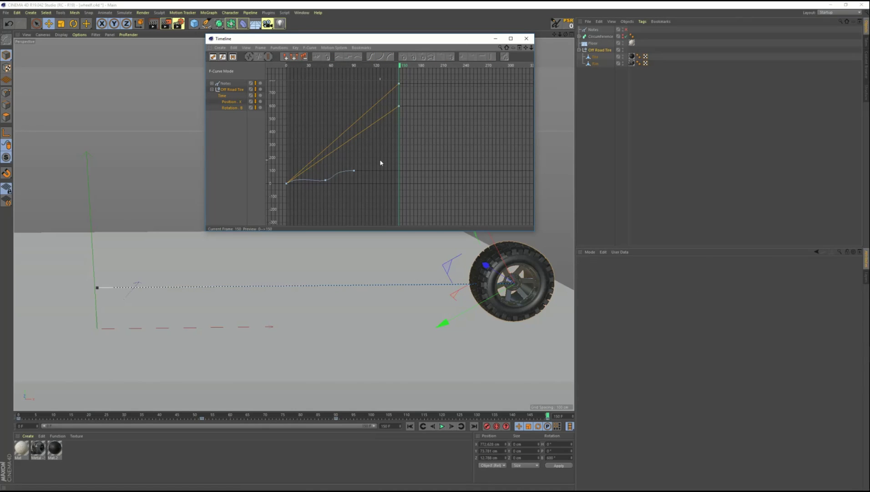
Add a key to the Time curve at frame 150 at about 151% with a steep incoming tangent.
click(230, 96)
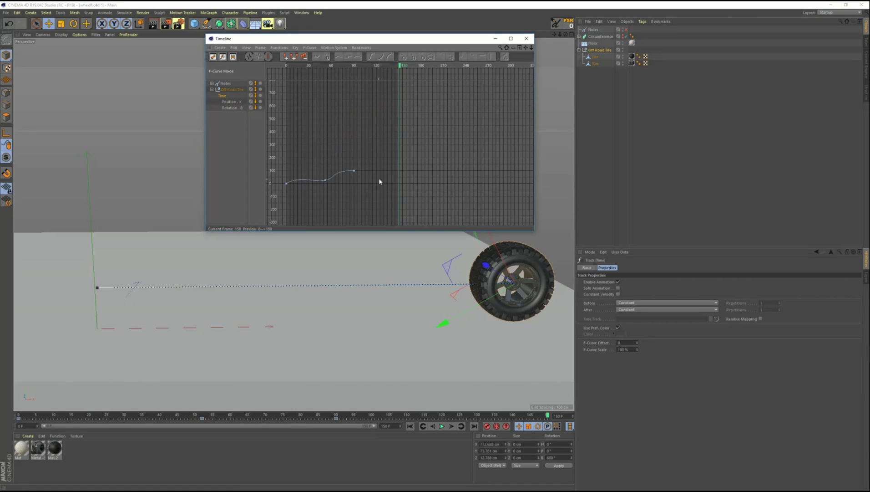
scroll(365, 182, up, 5)
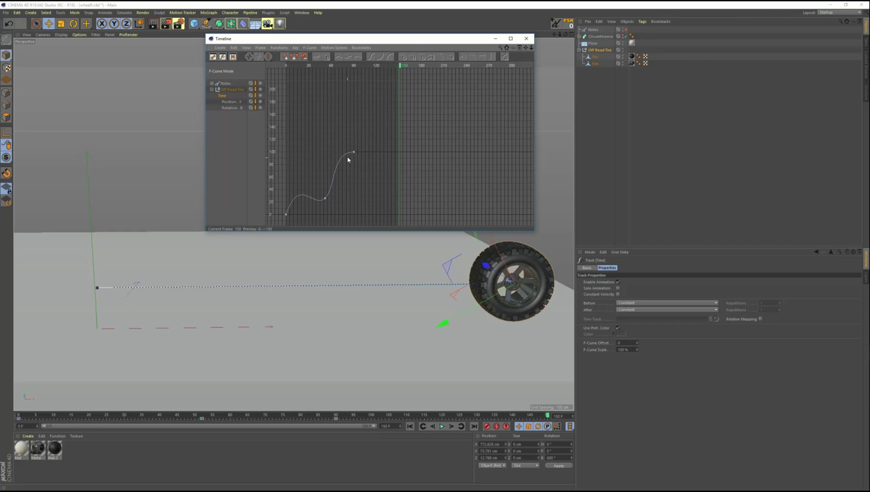
ctrl+drag(376, 161, 395, 140)
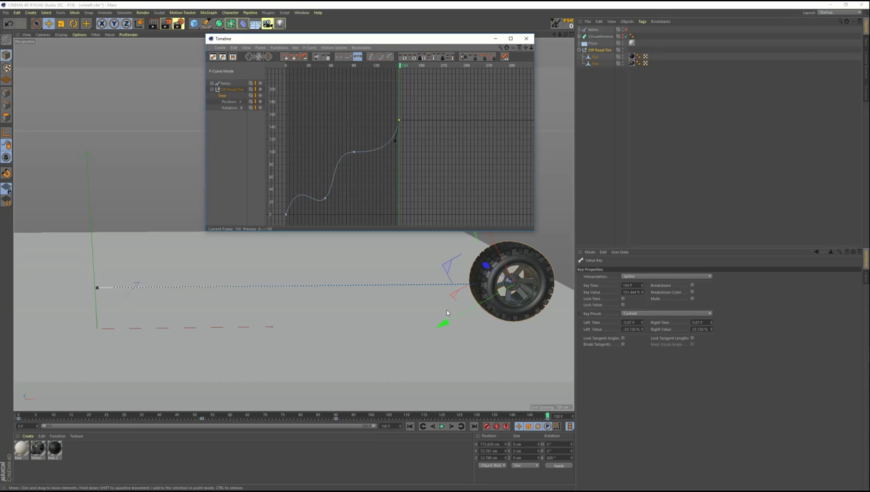
Play back the extended wheel animation from frame 0 and stop it.
click(411, 426)
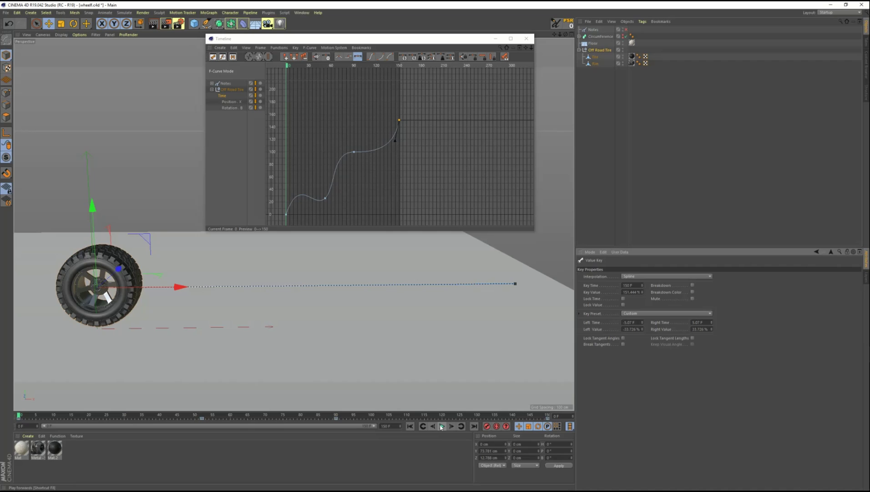
click(443, 426)
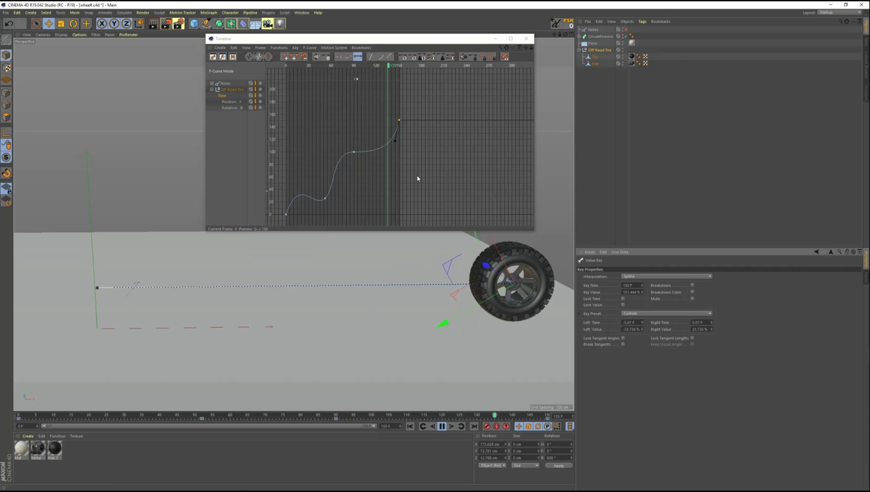
click(442, 426)
Scale the Time curve's keys down vertically with the region tool until the last key sits near 100%.
key(h)
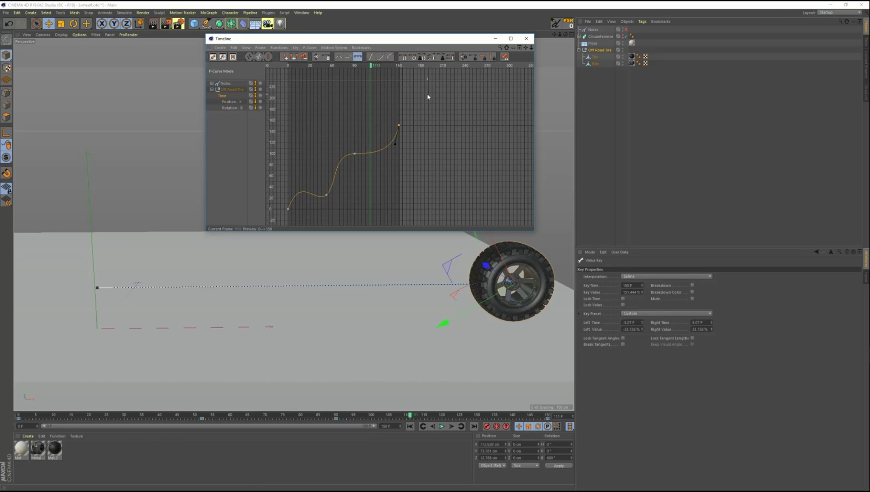
drag(427, 97, 306, 218)
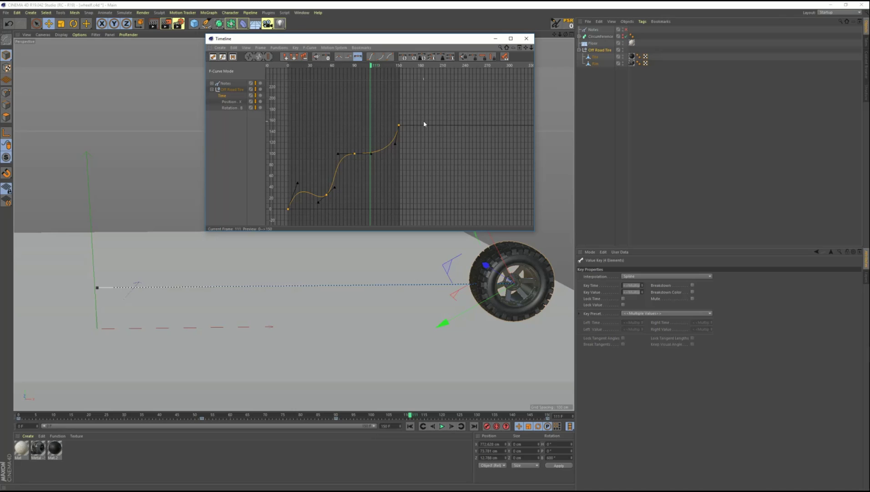
click(284, 152)
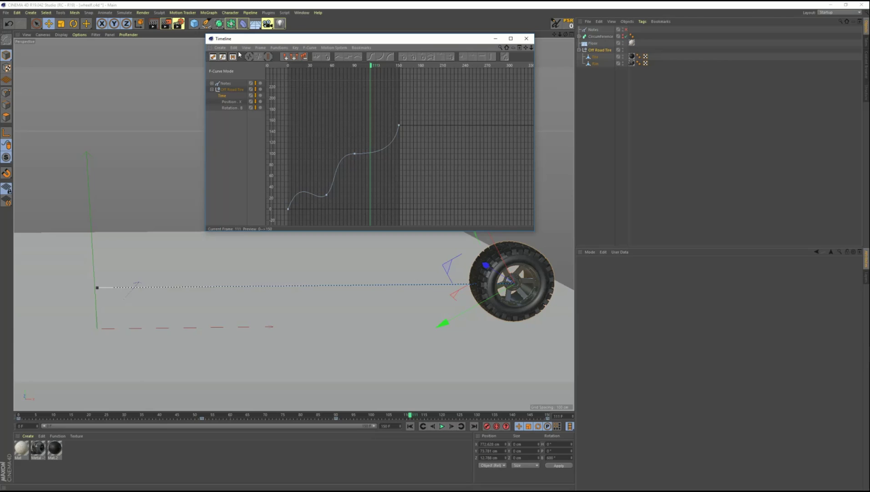
click(220, 47)
click(250, 50)
drag(406, 123, 281, 211)
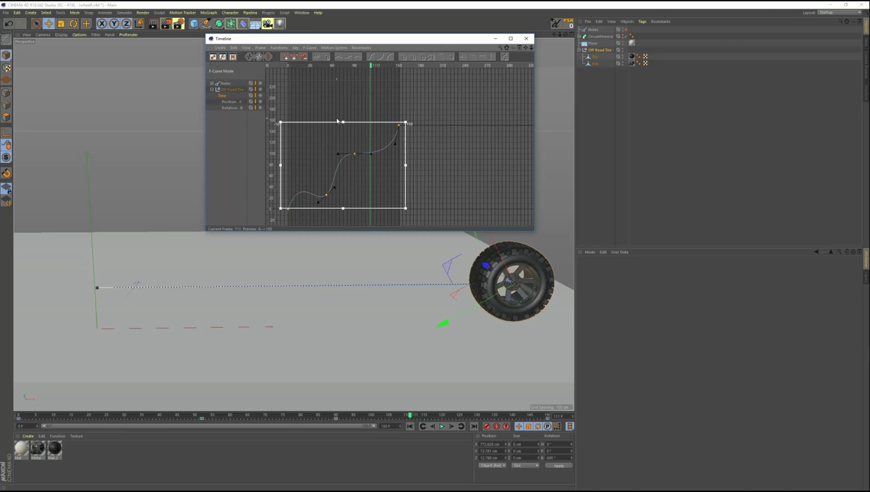
drag(344, 122, 345, 155)
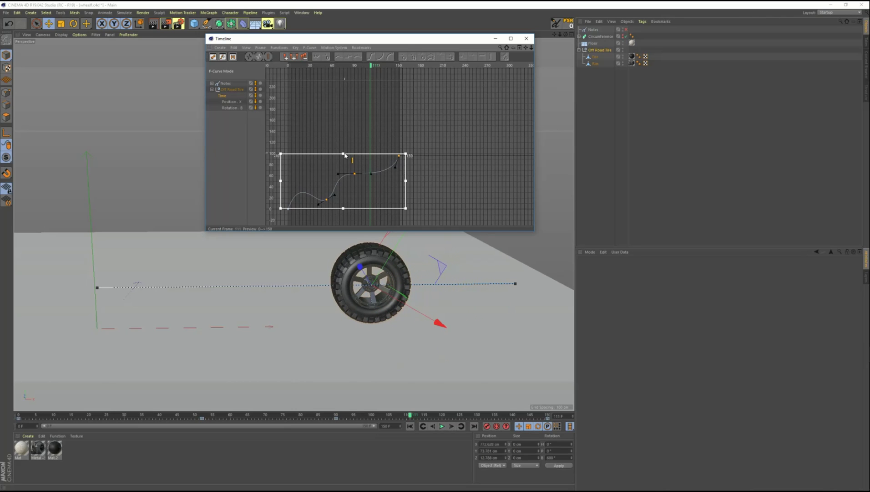
click(378, 156)
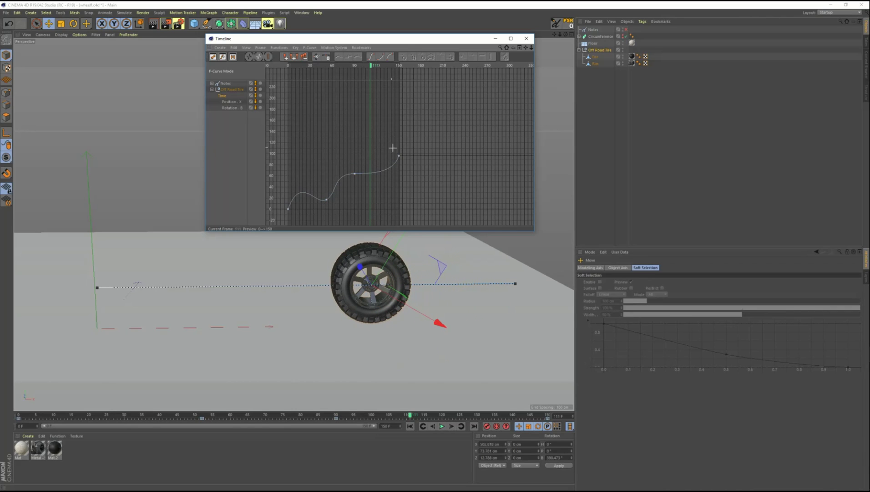
Set the value of the Time curve's frame 150 key to exactly 100%.
click(398, 156)
double_click(638, 292)
text(100)
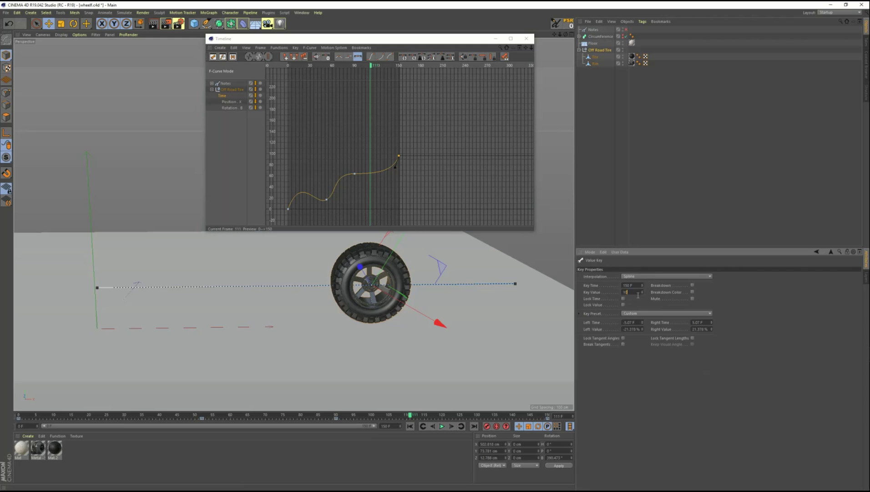
key(Return)
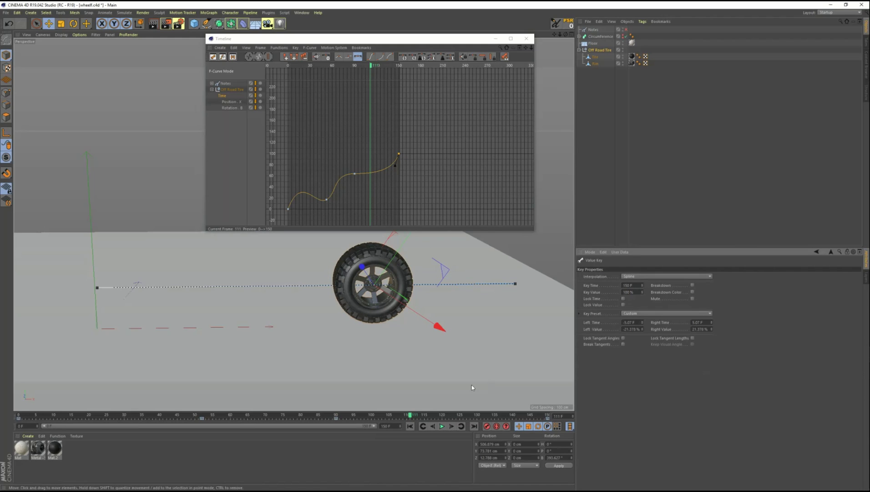
Play back the rescaled wheel roll from the start and return to frame 0.
click(410, 425)
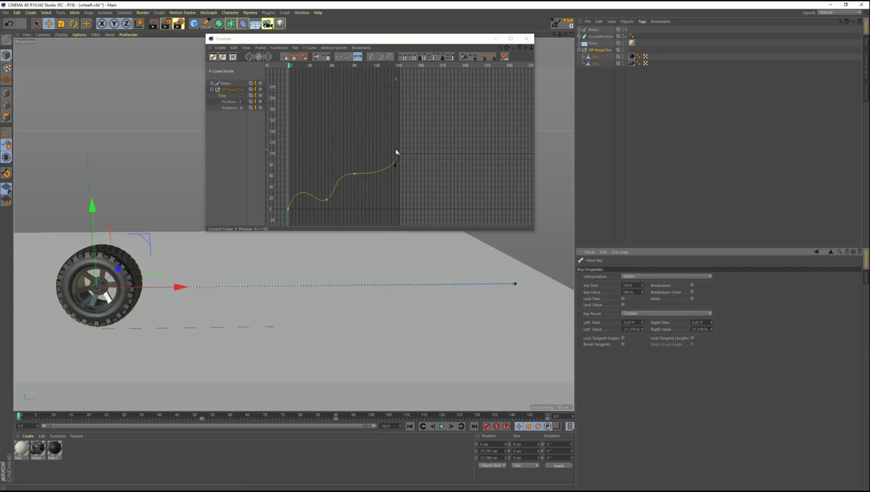
key(h)
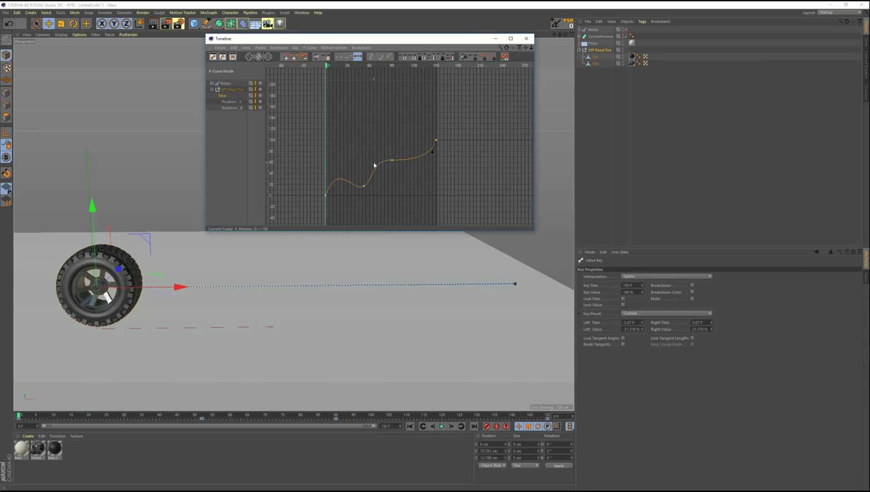
click(441, 426)
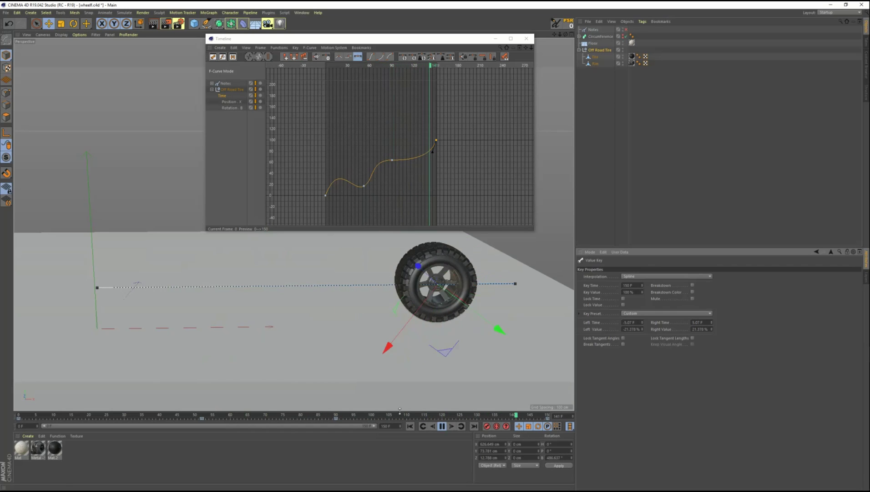
click(438, 426)
click(410, 426)
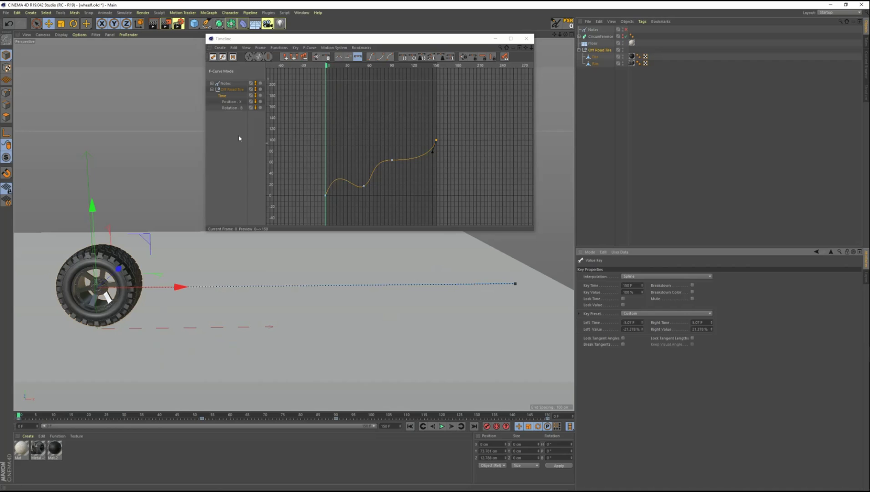
Delete the Off Road Tire's animation tracks, shorten the project to 90 frames, and close the Timeline.
click(236, 90)
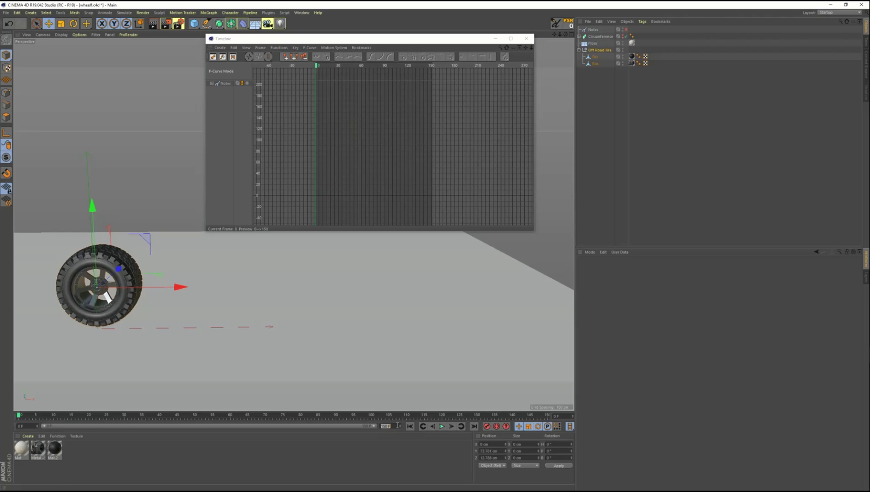
text(90)
key(Return)
click(526, 38)
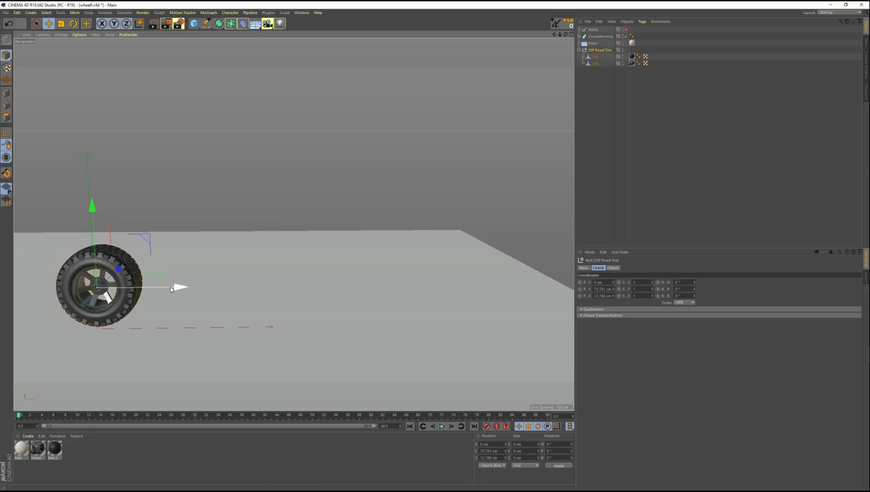
Move the Off Road Tire about 322 cm along X and undo the move.
drag(180, 286, 346, 276)
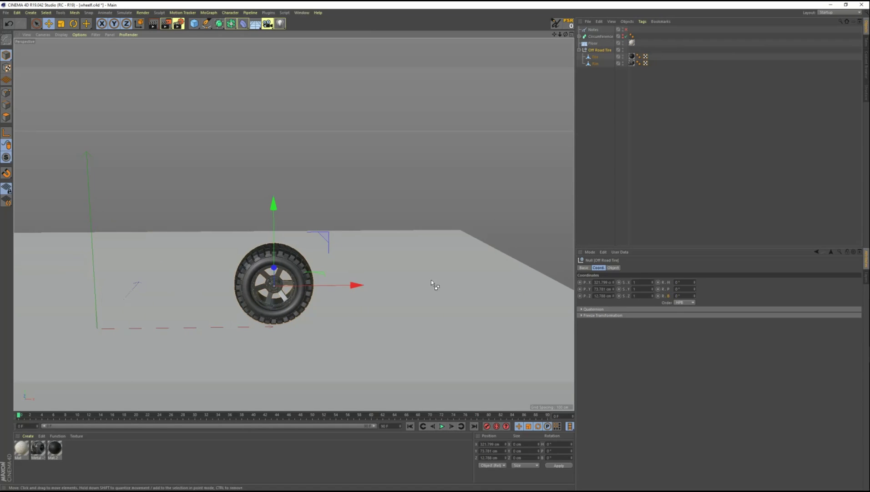
key(ctrl+z)
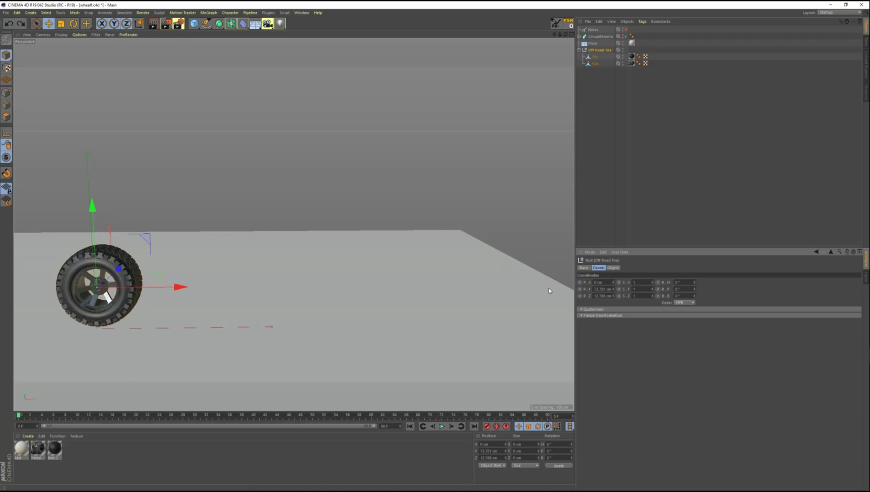
Set the Off Road Tire's Position X as the driver and its Rotation B as the driven parameter.
right_click(590, 285)
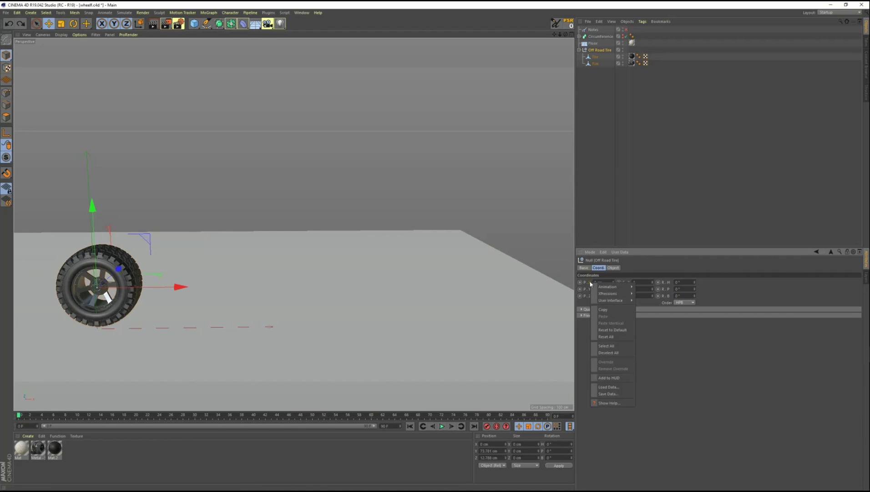
mouse_move(614, 294)
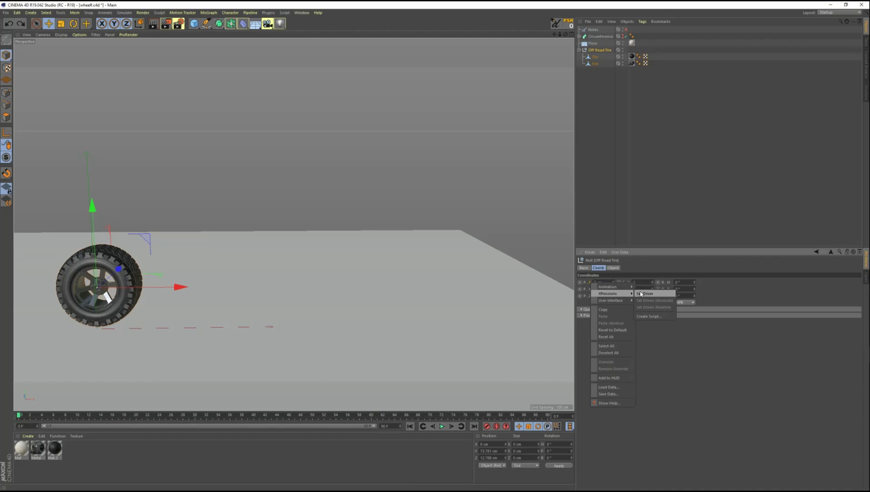
click(641, 293)
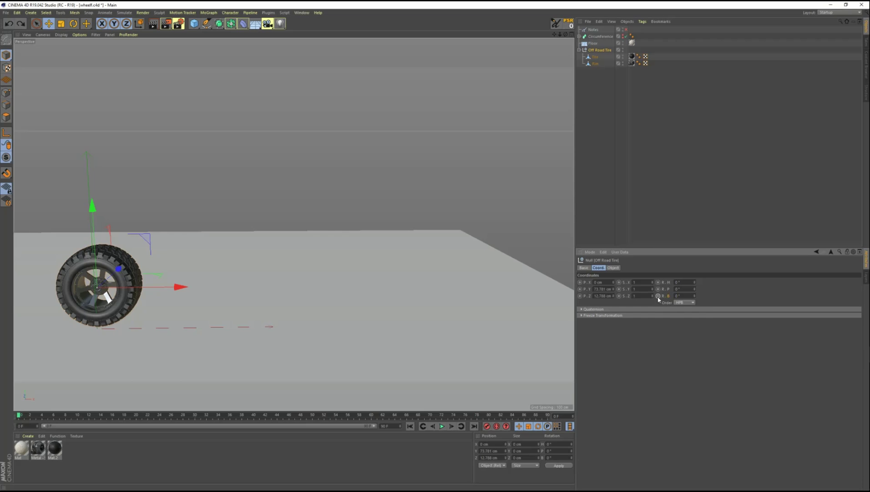
right_click(668, 296)
mouse_move(690, 306)
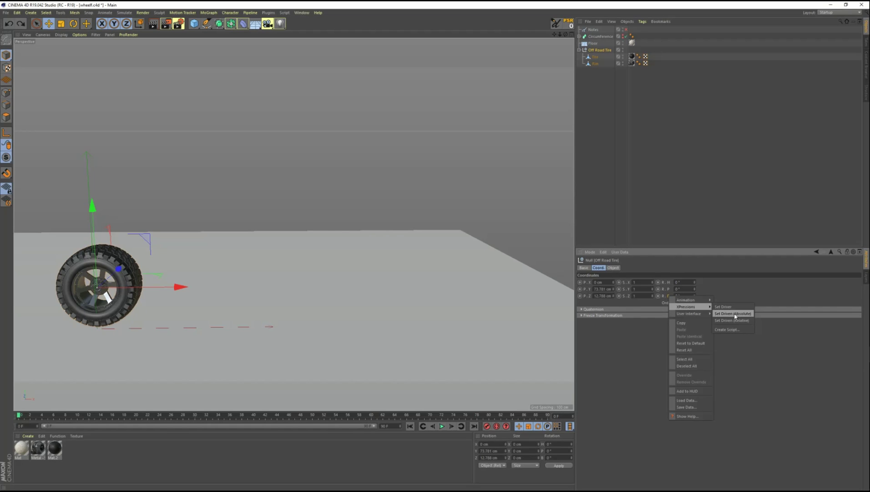
click(732, 320)
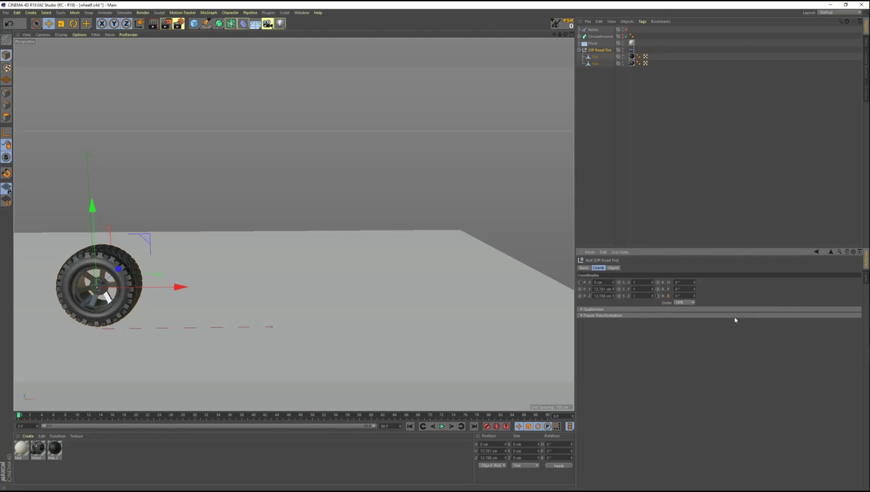
Select the tire's XPresso tag, test the driven rotation by moving the Off Road Tire along X, and undo the move.
click(633, 50)
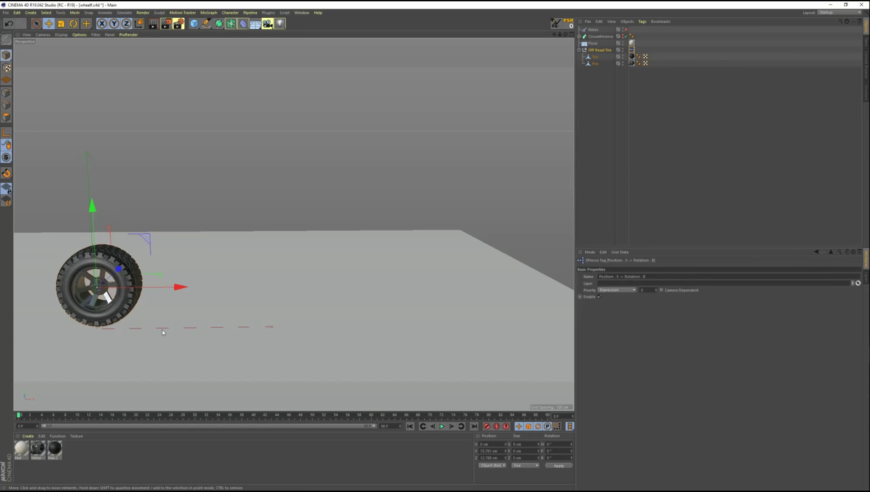
drag(180, 286, 252, 298)
key(ctrl+z)
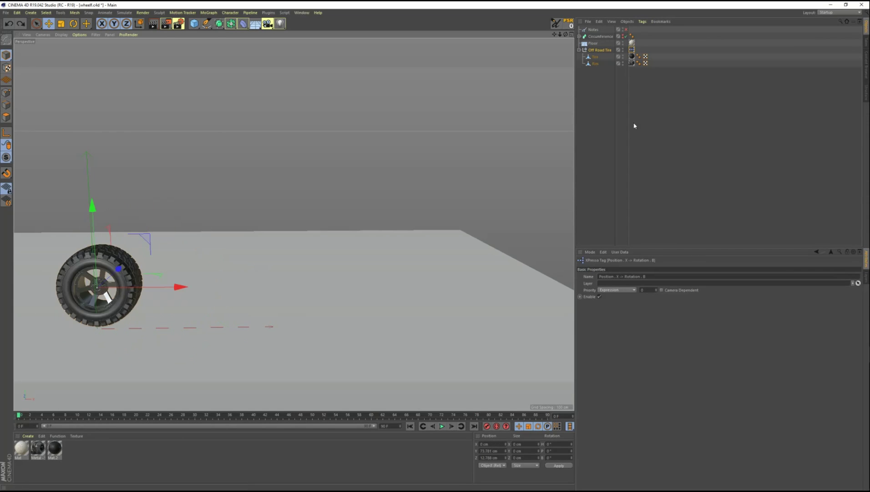
Open the tire's XPresso network, spread out the Range Mapper and Rotation B nodes, and select the Range Mapper.
double_click(632, 50)
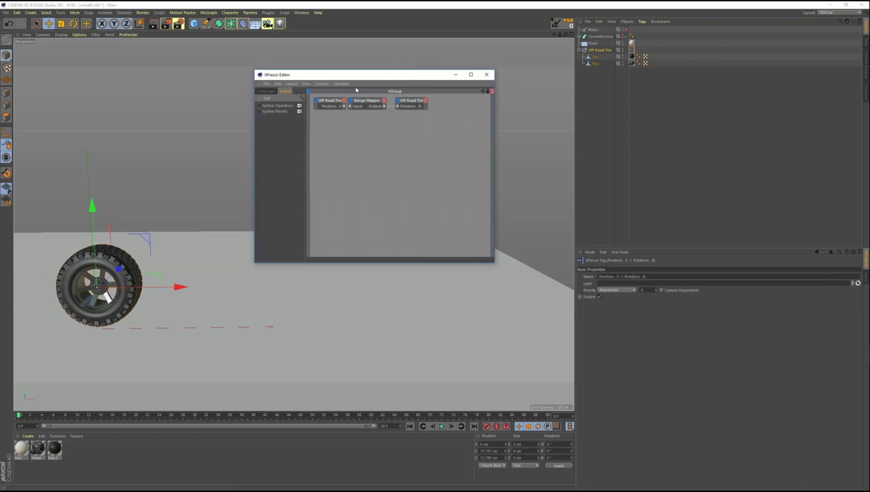
drag(367, 107, 384, 115)
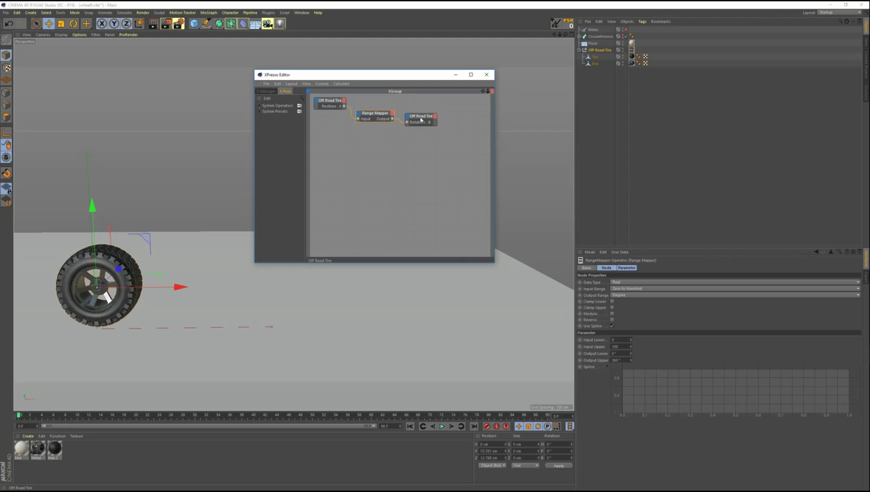
drag(421, 120, 440, 121)
click(329, 118)
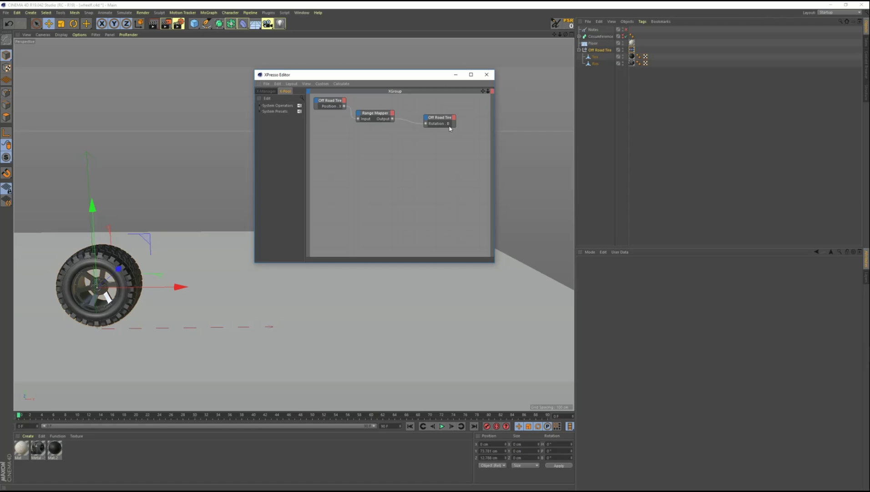
click(375, 114)
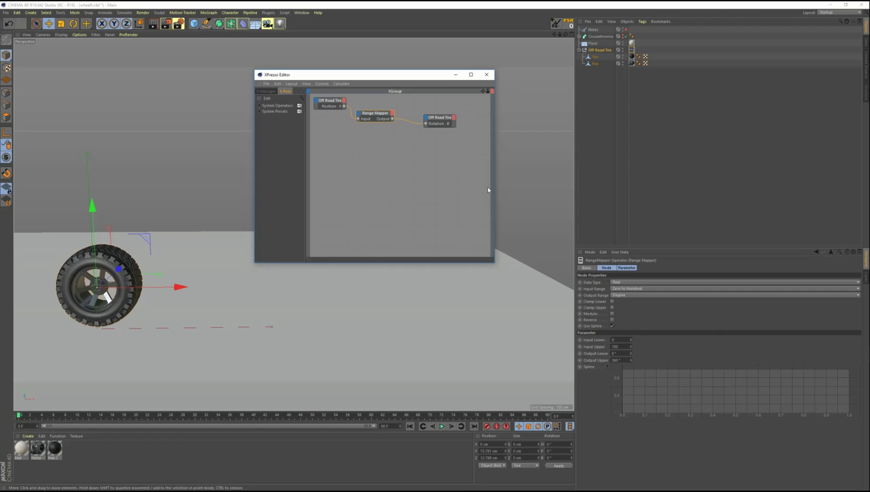
Set the Range Mapper's Input Upper to 463.577 and test the roll by moving the tire along X, undoing the move.
click(625, 347)
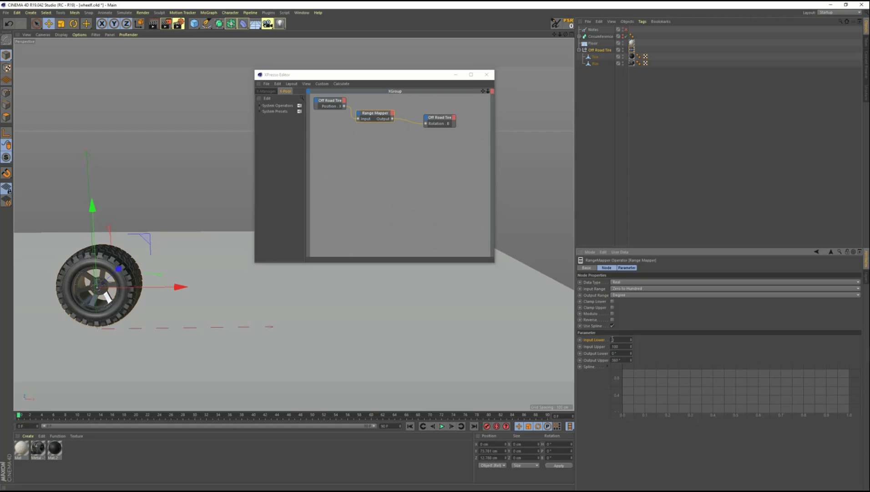
click(620, 339)
key(Tab)
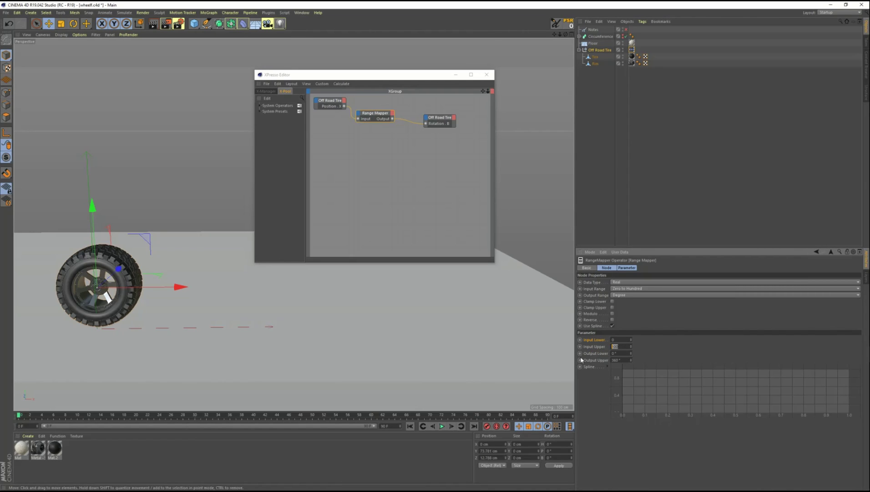
click(615, 354)
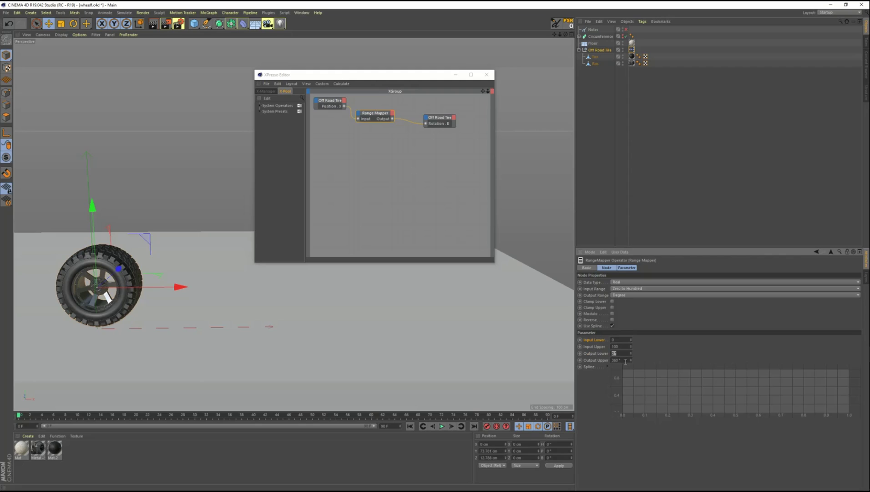
click(624, 360)
key(Return)
click(626, 346)
text(pi)
key(Return)
text(463.577)
drag(153, 288, 186, 321)
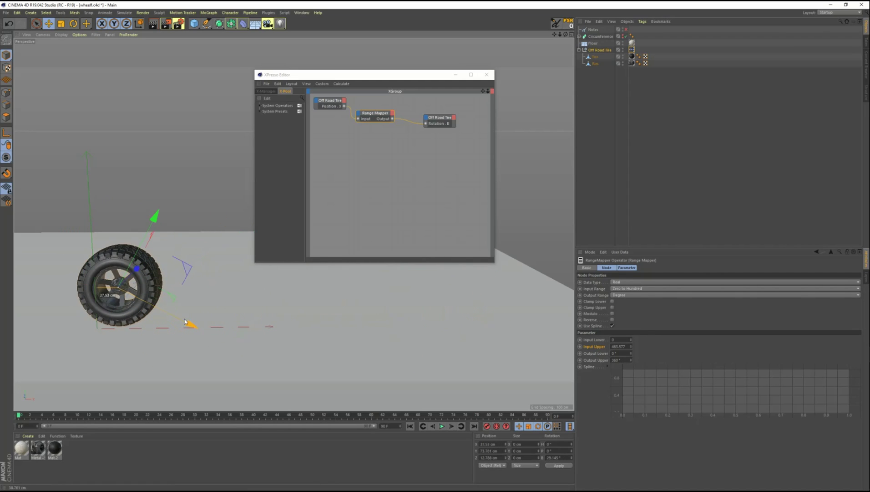
key(ctrl+z)
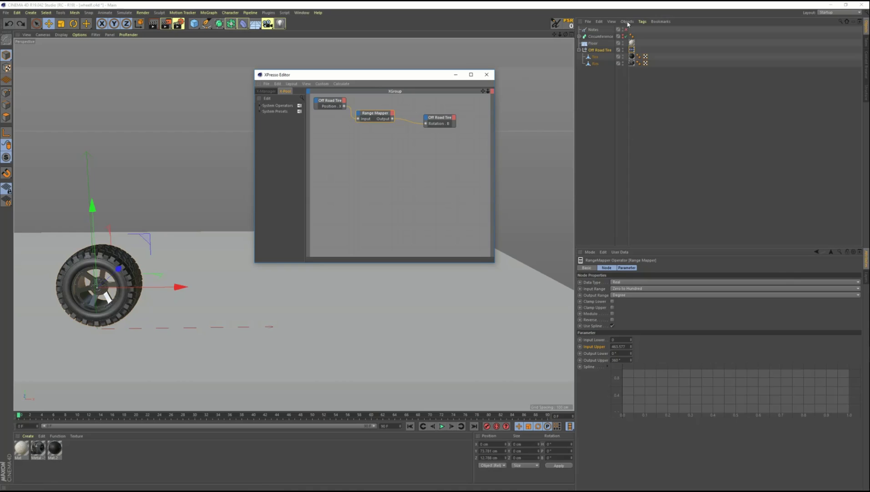
Keyframe the Off Road Tire's Position X at 0 cm on frame 0 and about 652 cm on frame 90, closing the XPresso Editor.
click(600, 50)
click(580, 49)
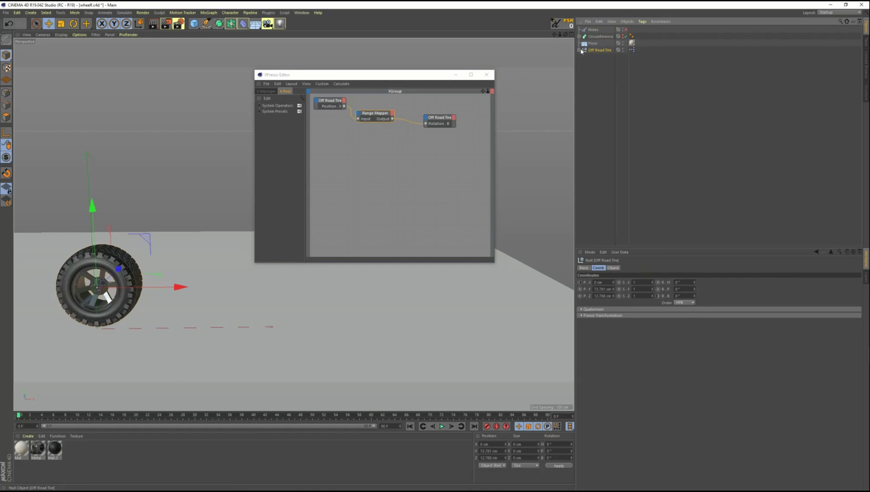
click(580, 282)
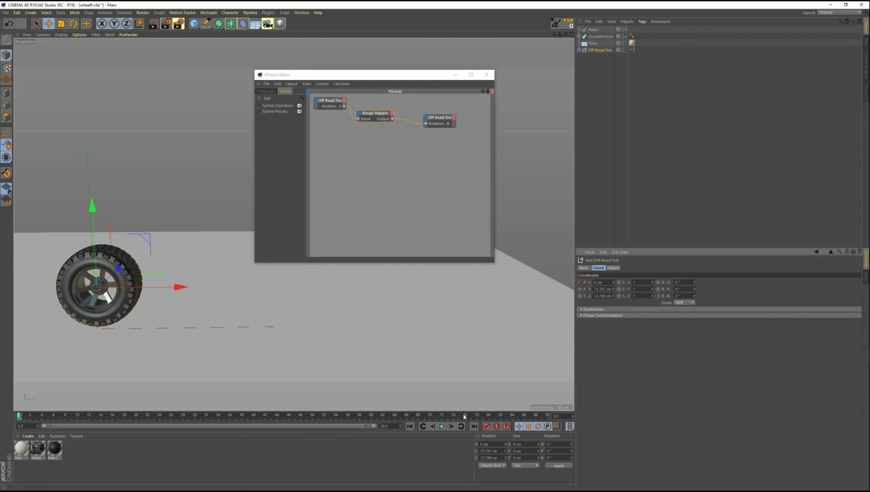
drag(464, 415, 547, 416)
drag(181, 285, 529, 306)
click(487, 74)
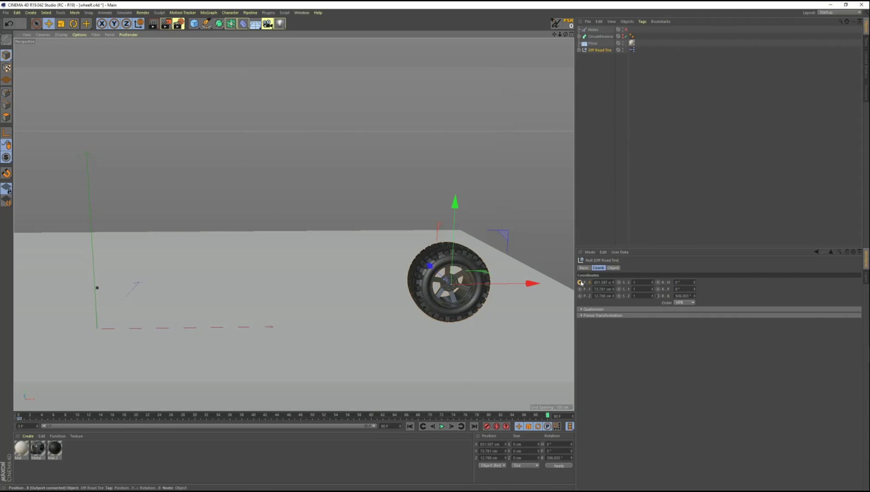
click(580, 282)
Scrub the animation back to frame 0 and test the tire's roll by moving it along X.
drag(547, 415, 54, 457)
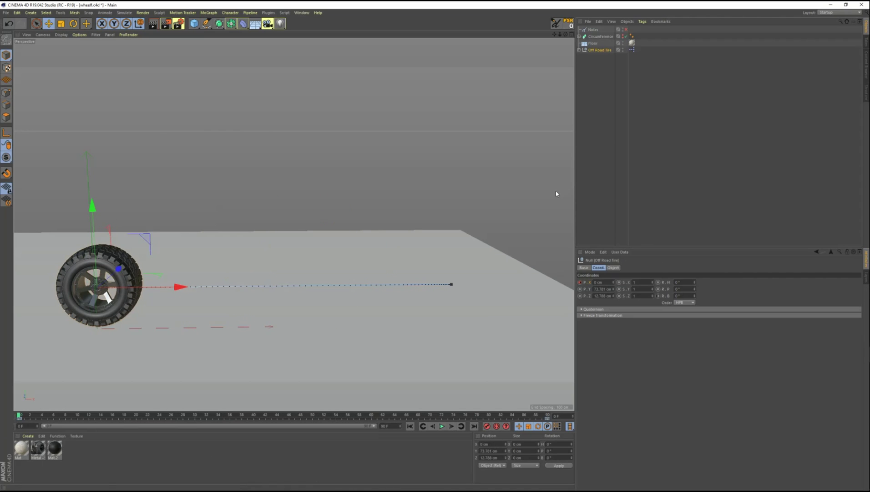
drag(182, 287, 282, 313)
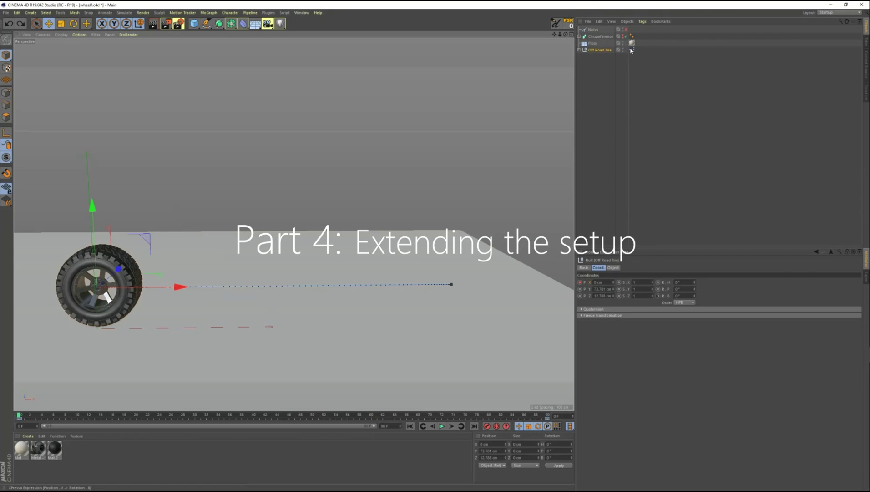
Reopen the tire's XPresso network and shift all three connected nodes toward the middle of the XGroup.
double_click(631, 50)
drag(331, 136, 476, 137)
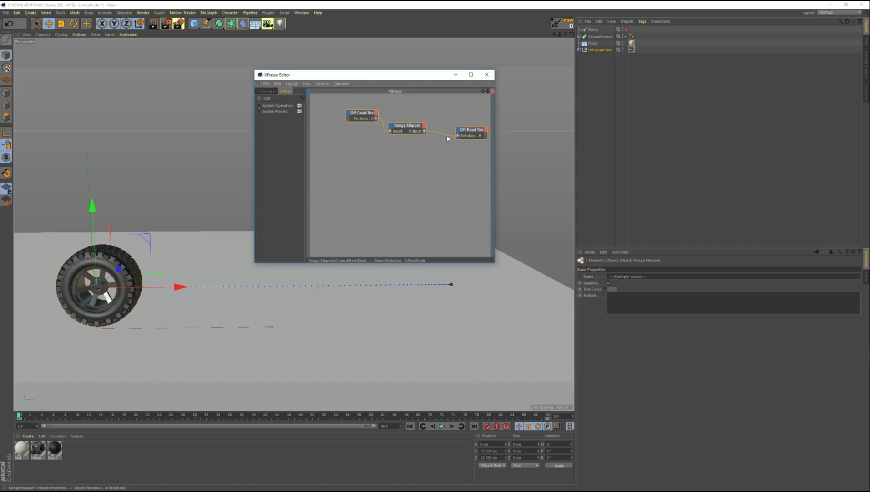
click(423, 169)
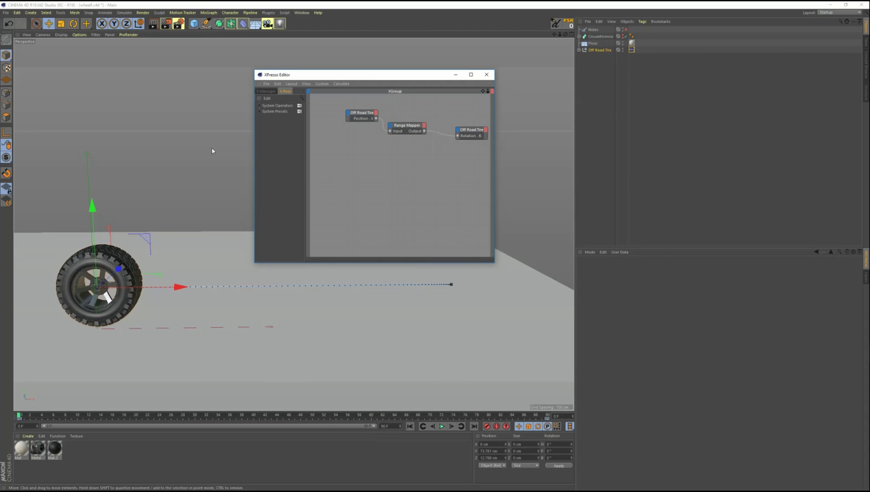
Scale up the Off Road Tire, raise it onto the floor, and scrub to frame 37 to check its roll.
key(t)
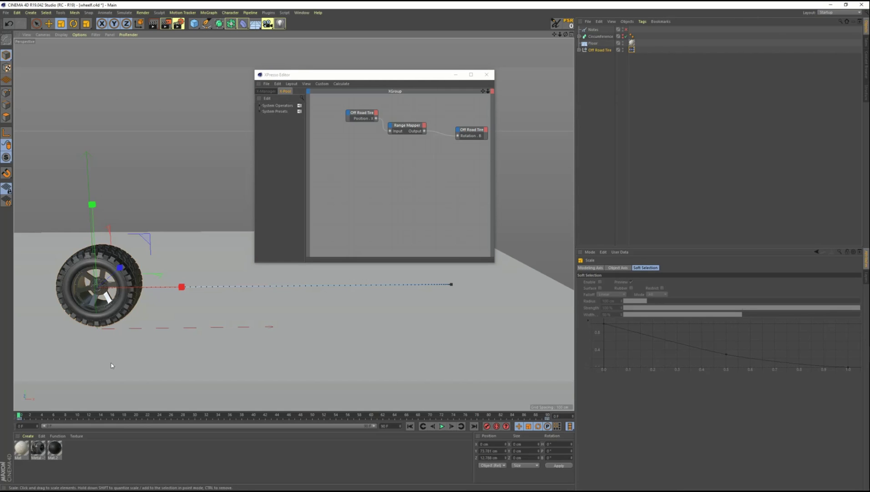
drag(182, 287, 383, 284)
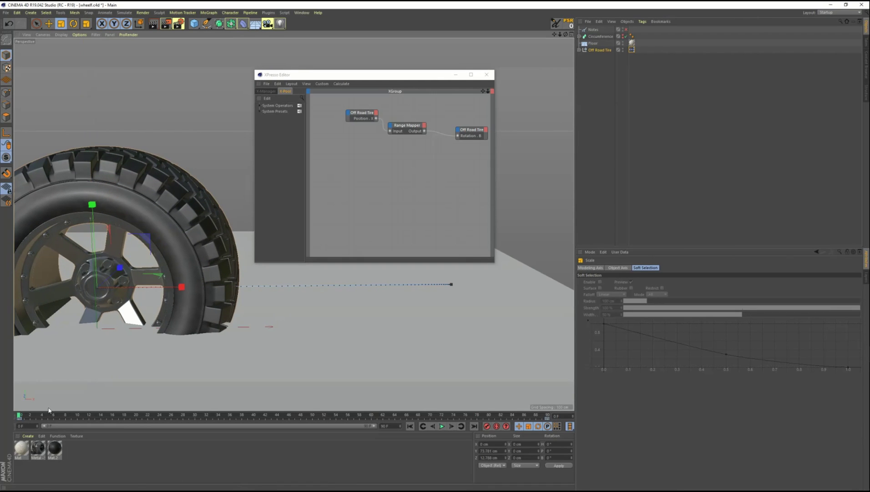
key(e)
drag(97, 205, 98, 107)
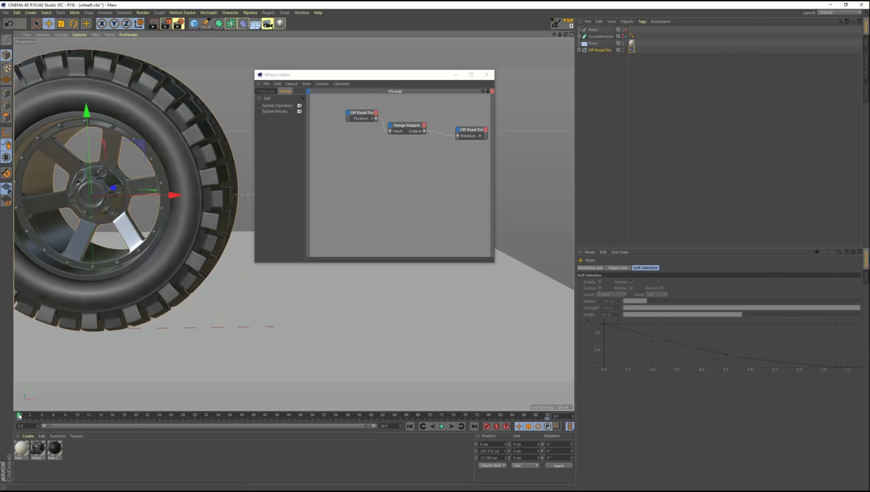
mouse_move(19, 415)
mouse_down()
mouse_move(126, 428)
mouse_move(220, 455)
mouse_move(236, 449)
mouse_up()
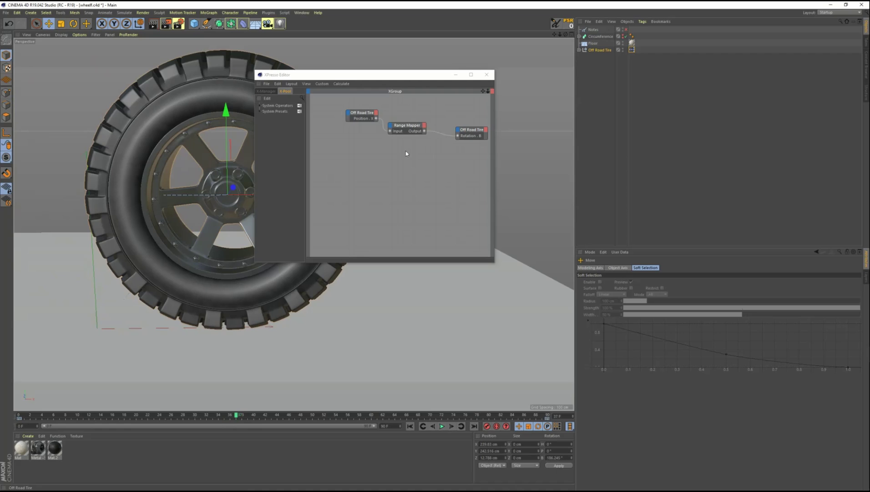
Undo the tire's raise and scaling, and return to frame 0.
key(ctrl+z)
key(ctrl+z)
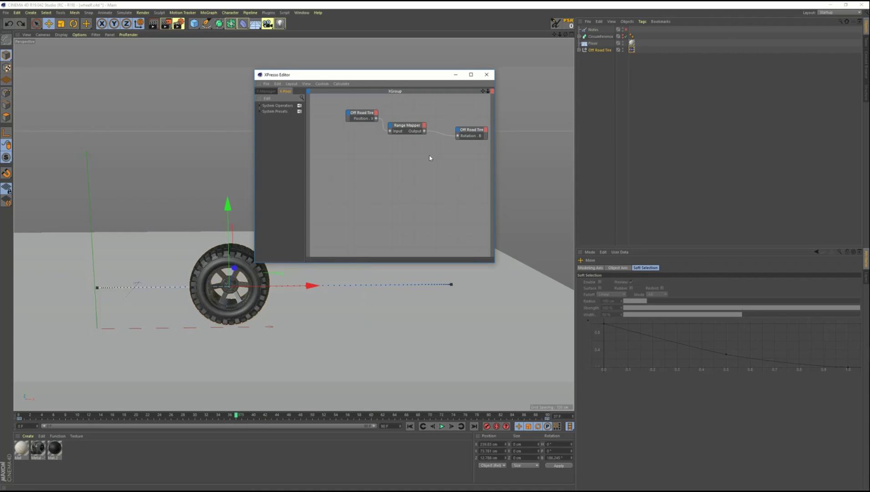
drag(239, 418, 41, 410)
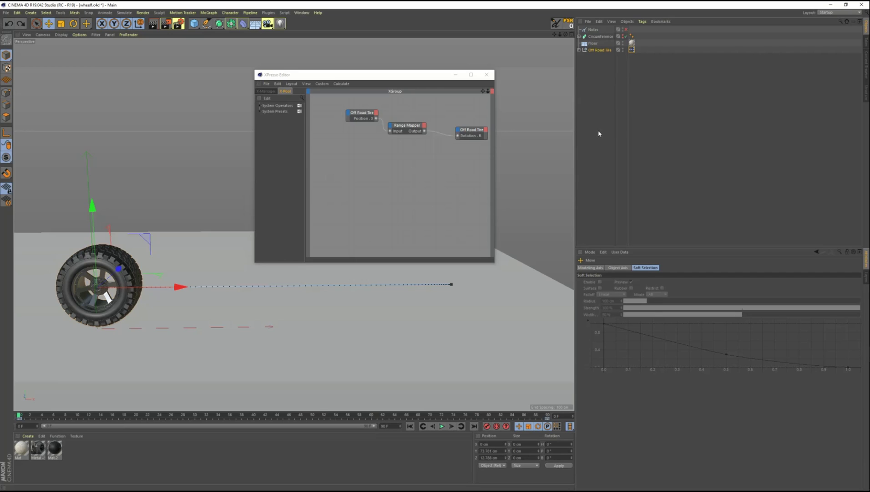
Reposition the Range Mapper node, expand the Off Road Tire hierarchy, and enlarge the XPresso Editor window.
drag(404, 128, 414, 135)
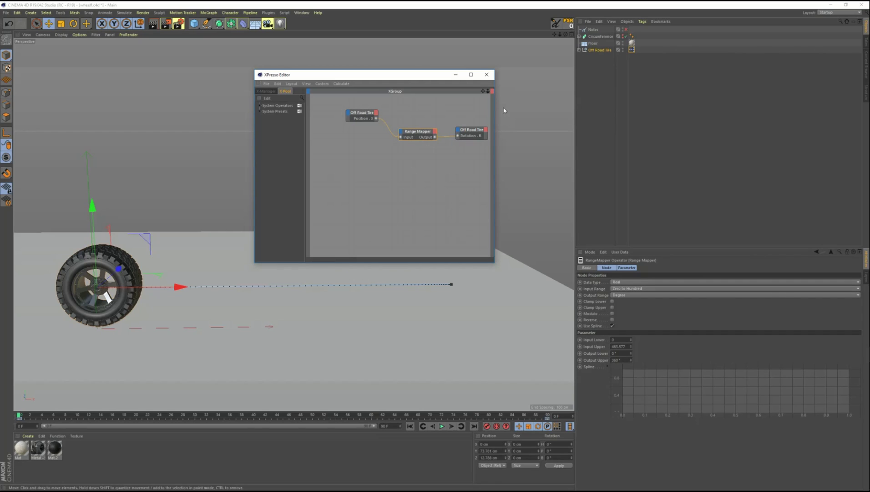
click(581, 50)
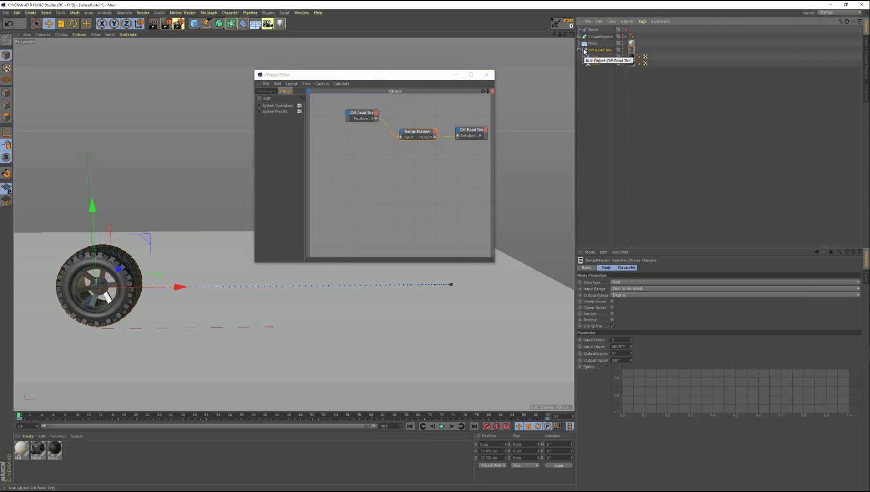
drag(255, 70, 87, 42)
drag(280, 49, 357, 48)
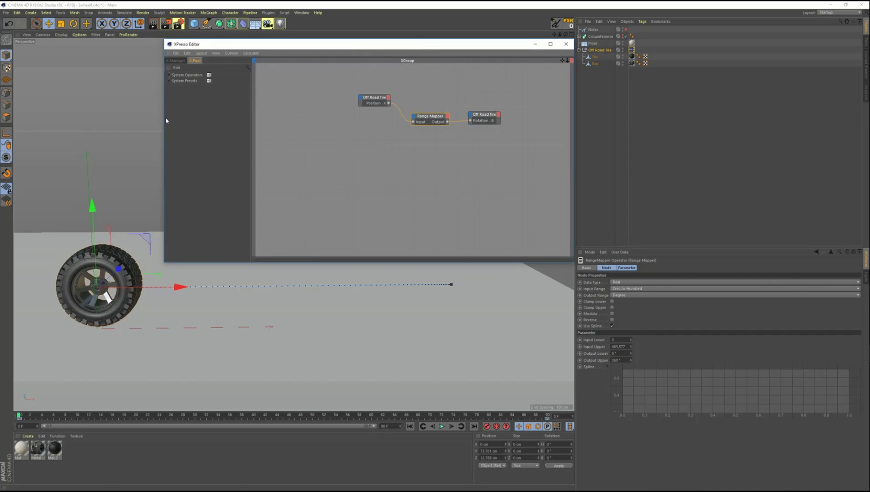
Select the Tire polygon object and add it to the XPresso network as a new node below the existing ones.
click(122, 140)
click(121, 266)
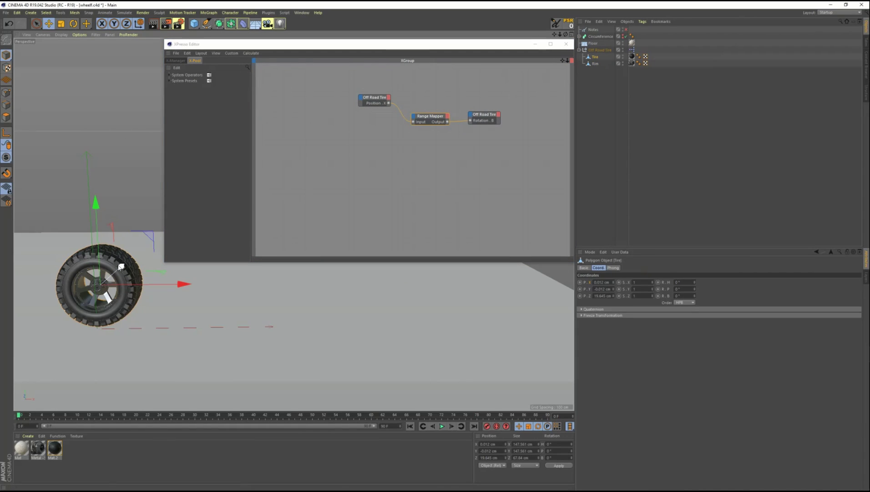
drag(591, 57, 276, 159)
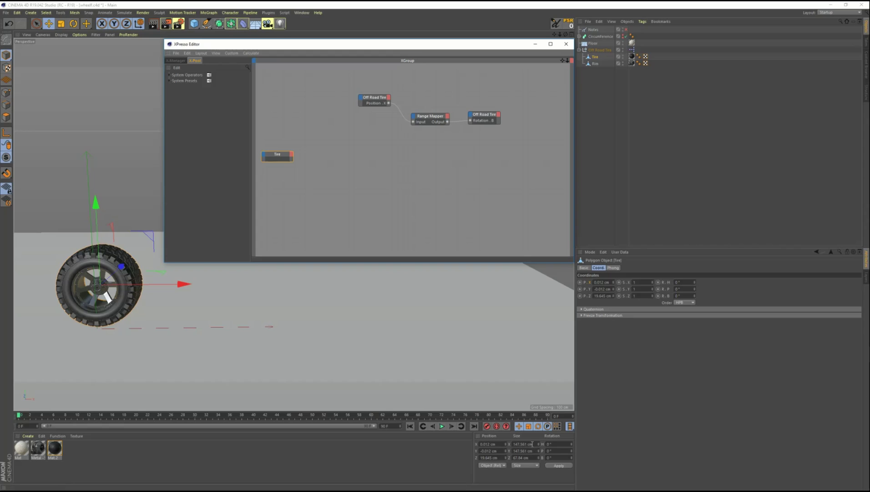
click(309, 173)
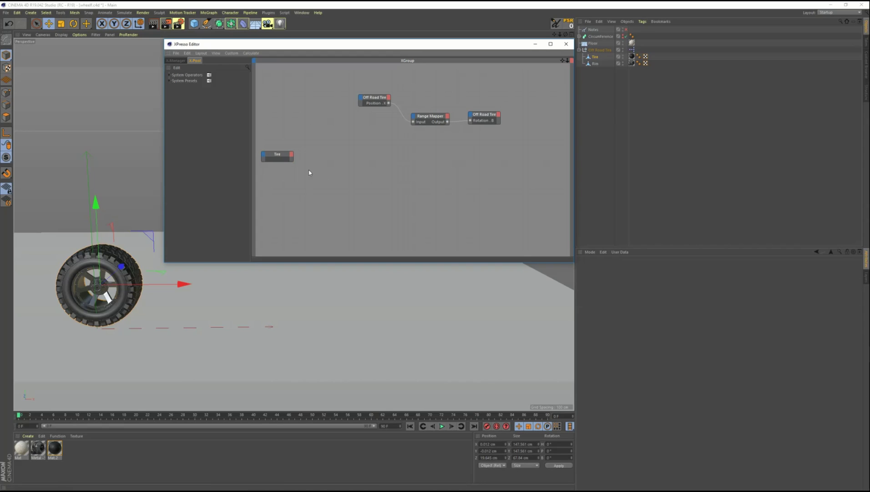
Add a Bounding Box node beside the Tire node and connect the Tire's Object output to its Object input.
right_click(311, 171)
mouse_move(327, 174)
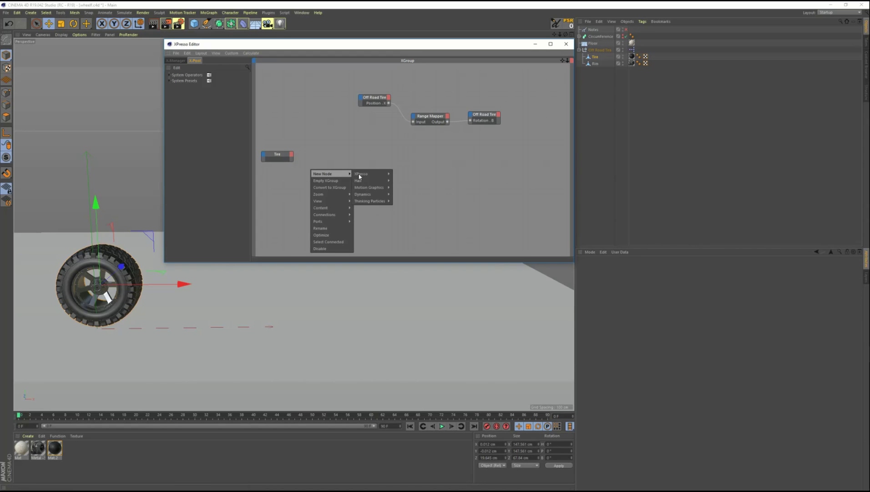
mouse_move(364, 174)
mouse_move(401, 173)
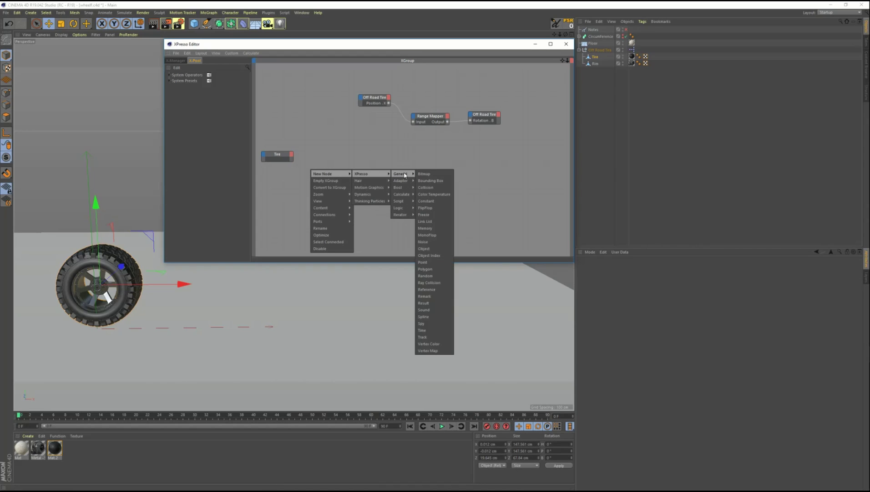
click(439, 184)
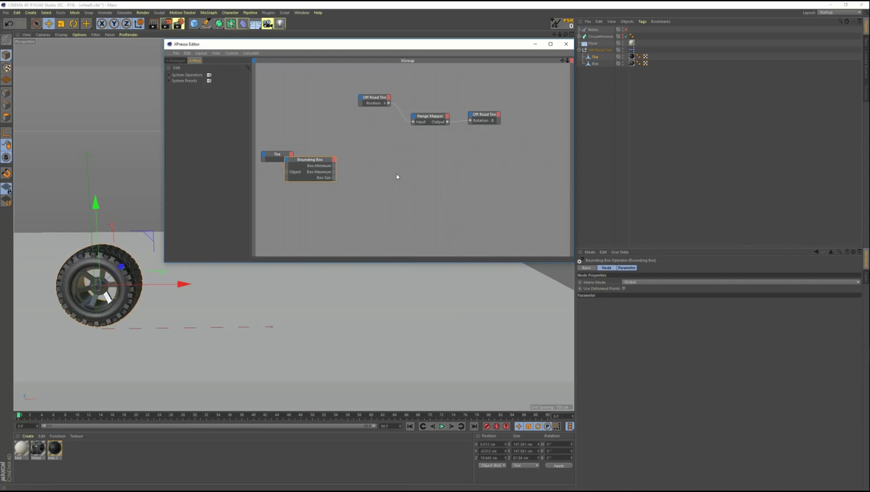
drag(313, 167, 334, 172)
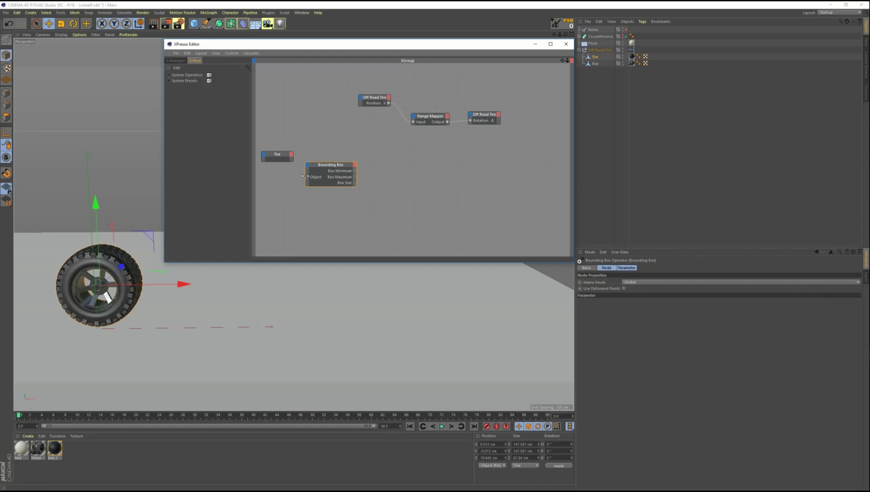
drag(308, 181, 292, 154)
click(292, 154)
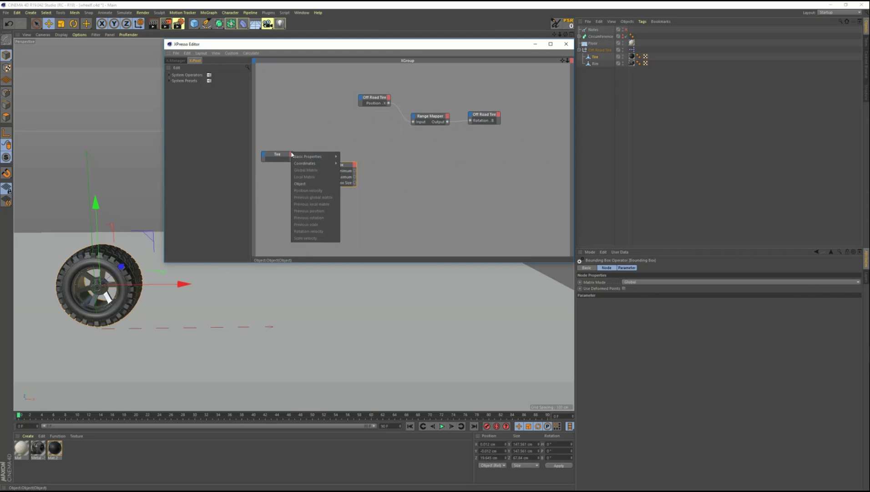
click(310, 184)
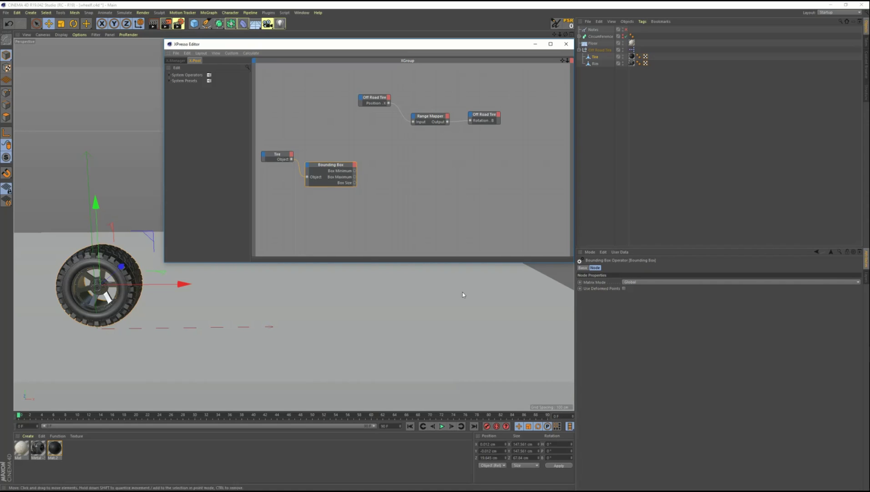
Add a Result node and connect the Bounding Box node's Box Size output to it.
right_click(369, 193)
mouse_move(401, 194)
mouse_move(444, 196)
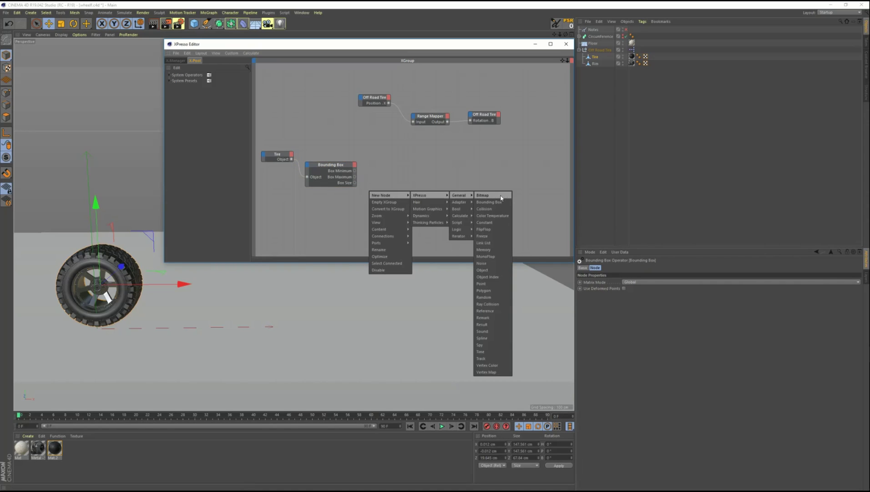
click(496, 323)
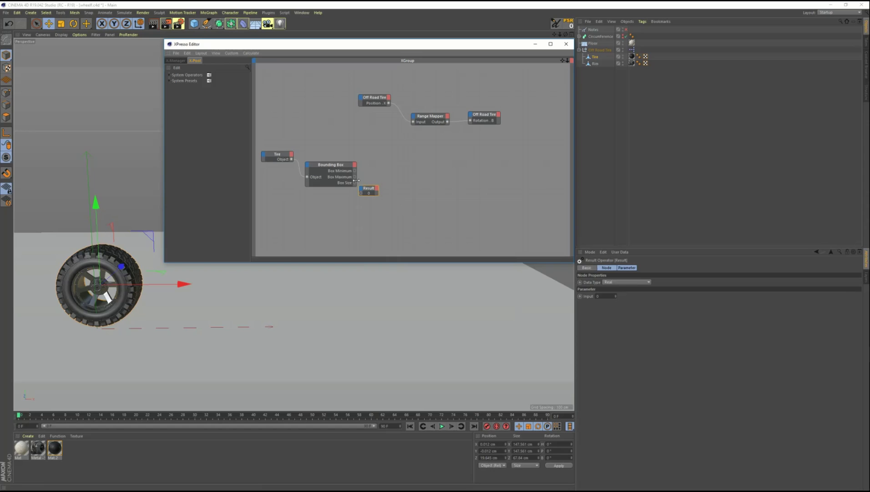
drag(356, 181, 365, 190)
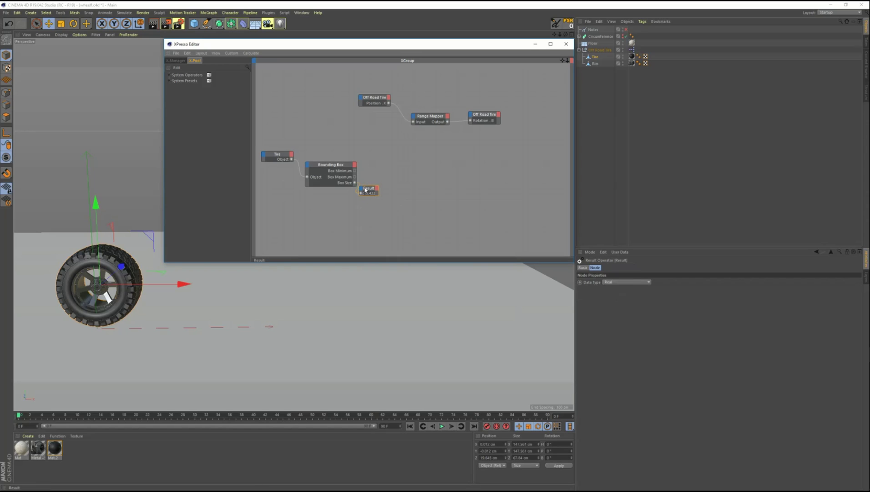
click(364, 196)
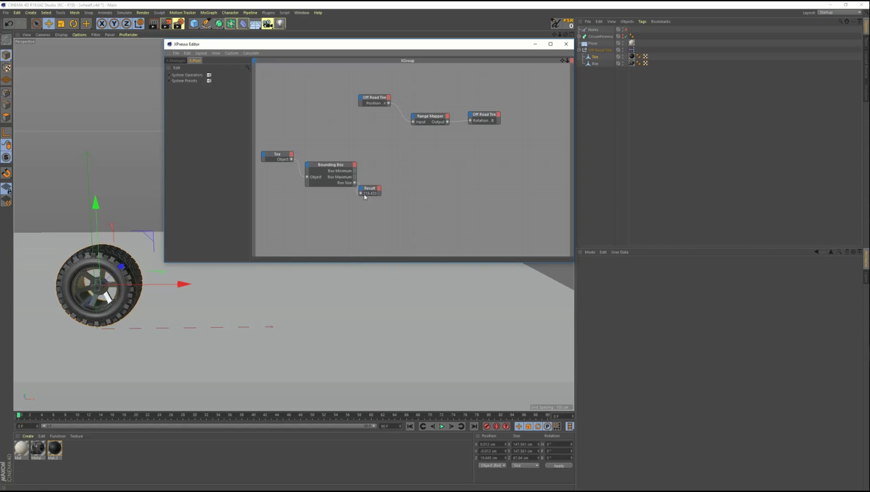
Set the Result node's data type to Vector and enlarge the node below the Bounding Box.
click(368, 191)
click(614, 281)
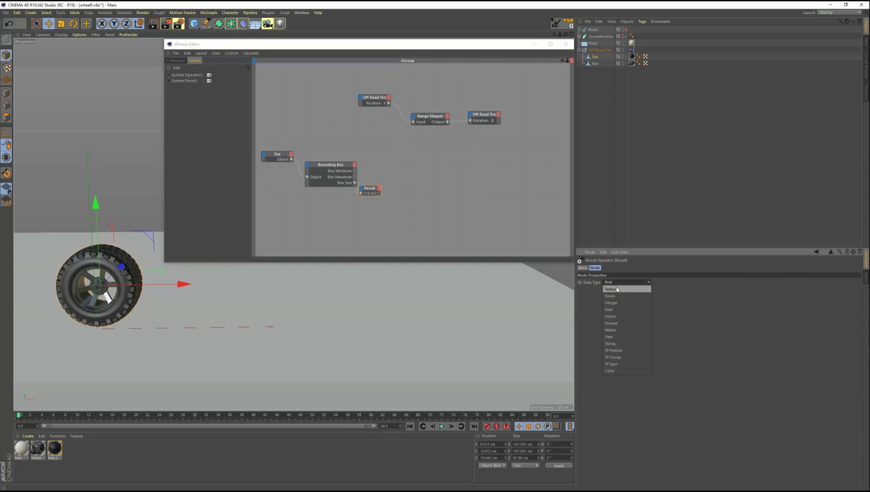
click(626, 317)
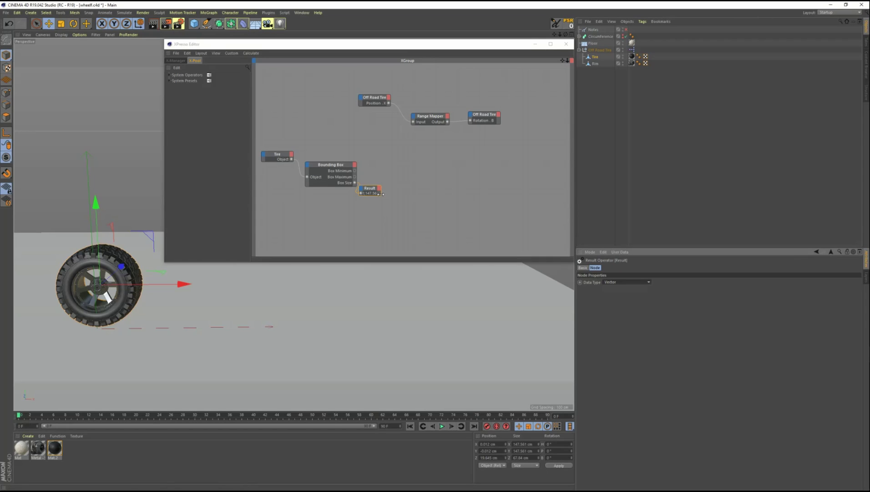
drag(381, 194, 415, 211)
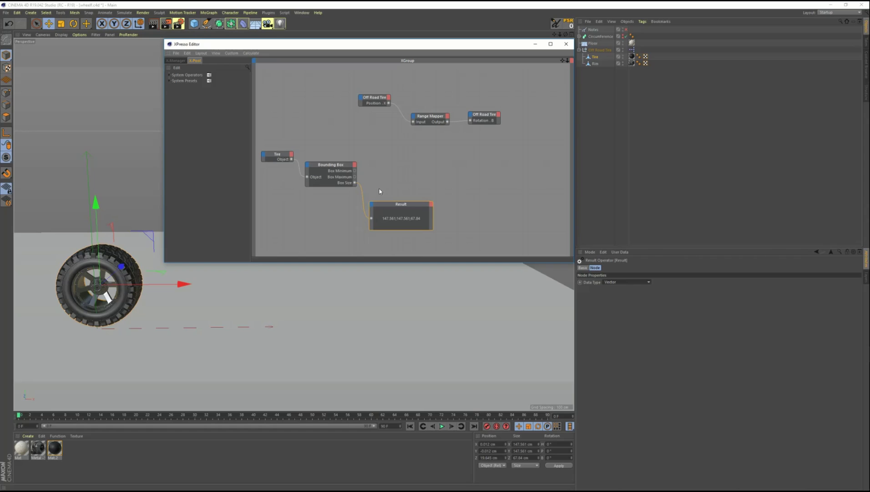
Add a Vector2Reals adapter node above the Result node and feed the Box Size output into its input.
right_click(380, 174)
mouse_move(391, 177)
mouse_move(443, 179)
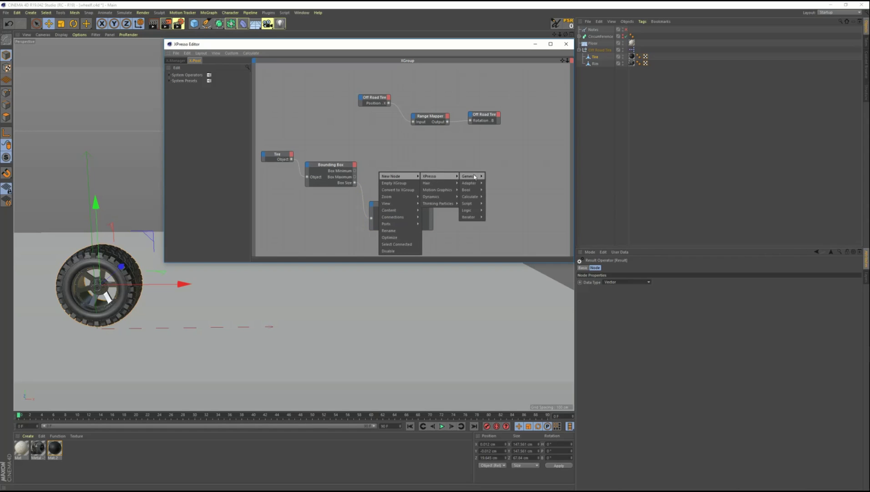
mouse_move(478, 196)
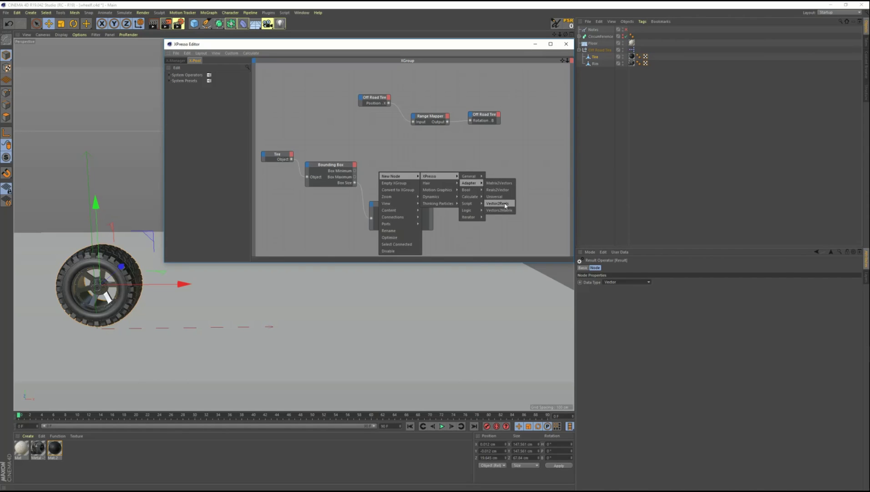
click(505, 205)
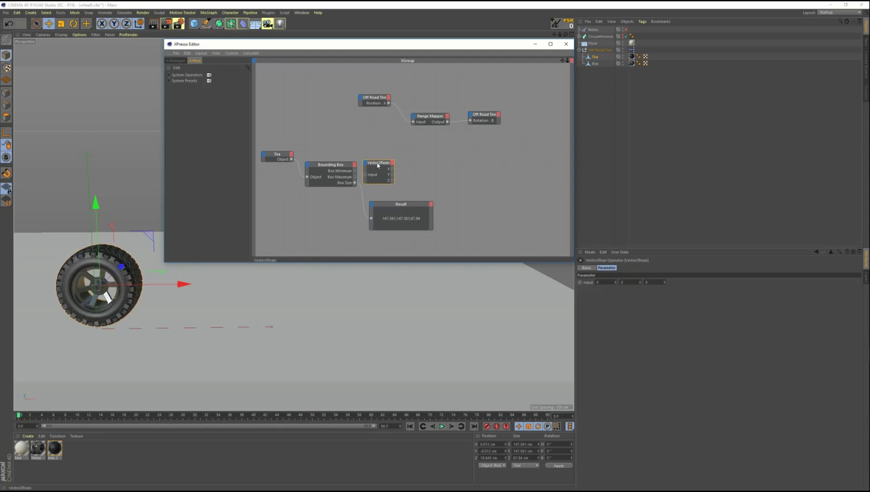
drag(377, 165, 377, 184)
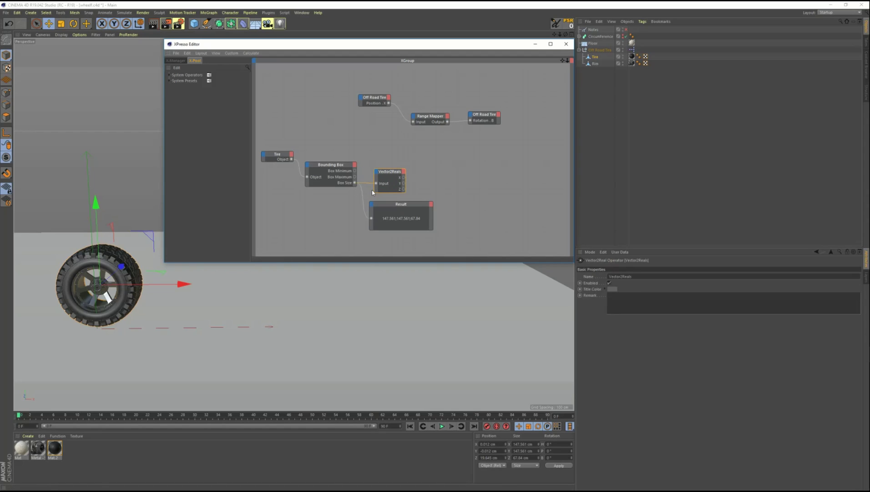
drag(429, 169, 459, 187)
click(419, 162)
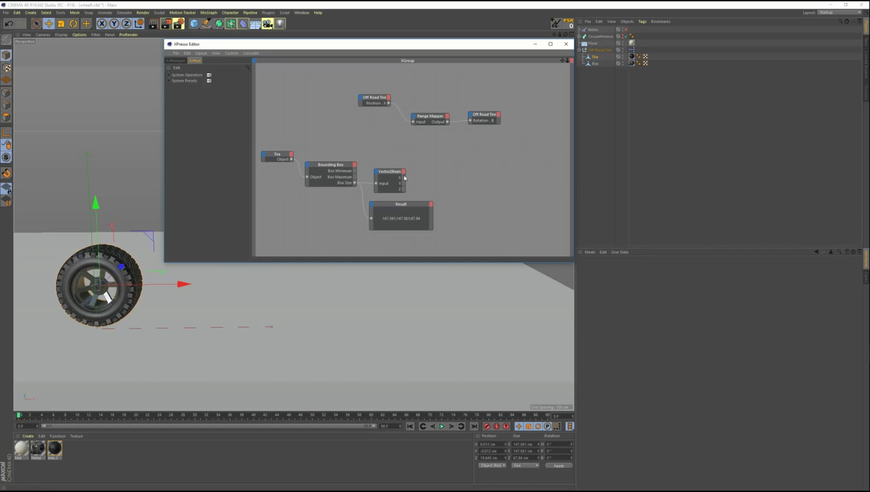
Switch to the browser to check the circle circumference formula, and return to Cinema 4D.
drag(439, 161, 439, 161)
key(alt+Tab)
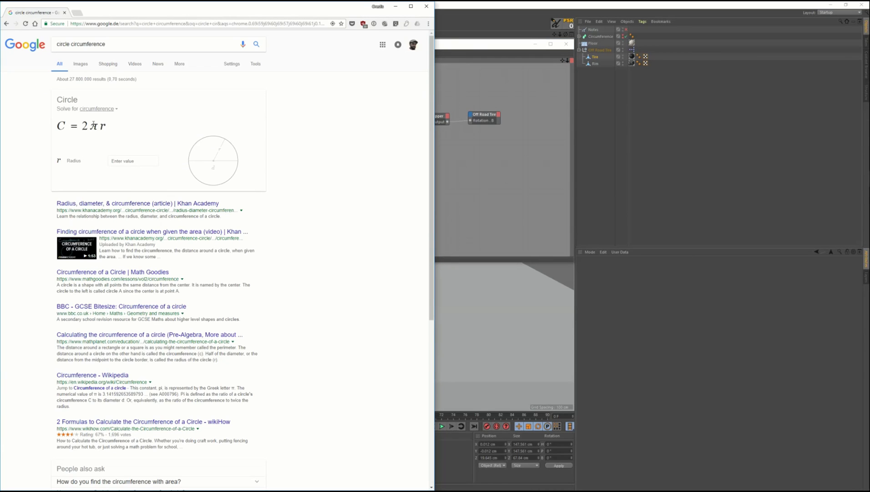
key(alt+Tab)
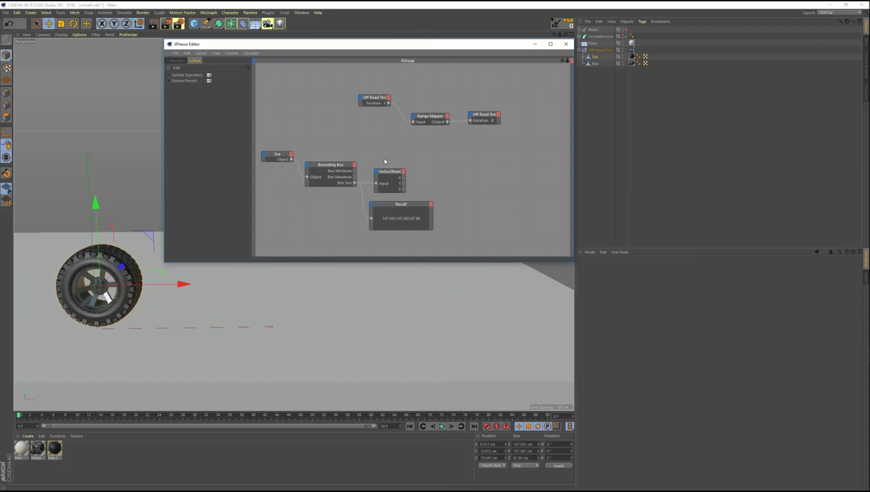
Add a Constant node above the Vector2Reals node and set its constant to Pi.
right_click(389, 161)
mouse_move(399, 164)
mouse_move(437, 163)
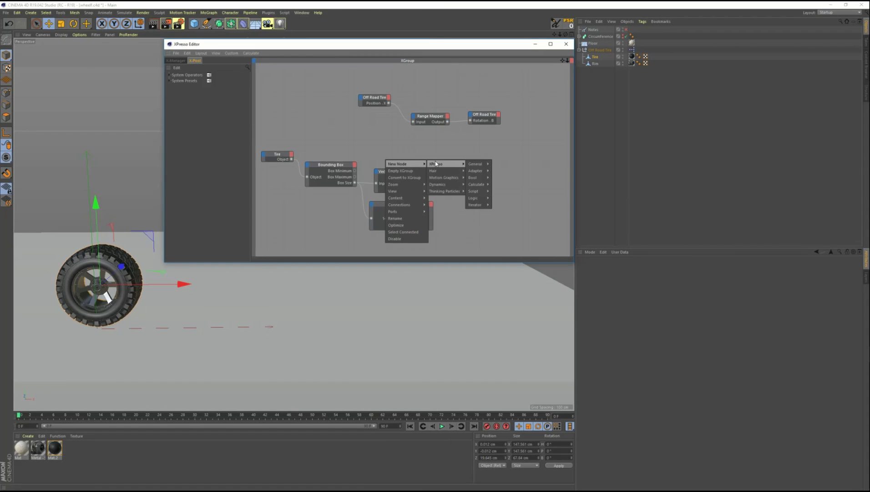
mouse_move(472, 167)
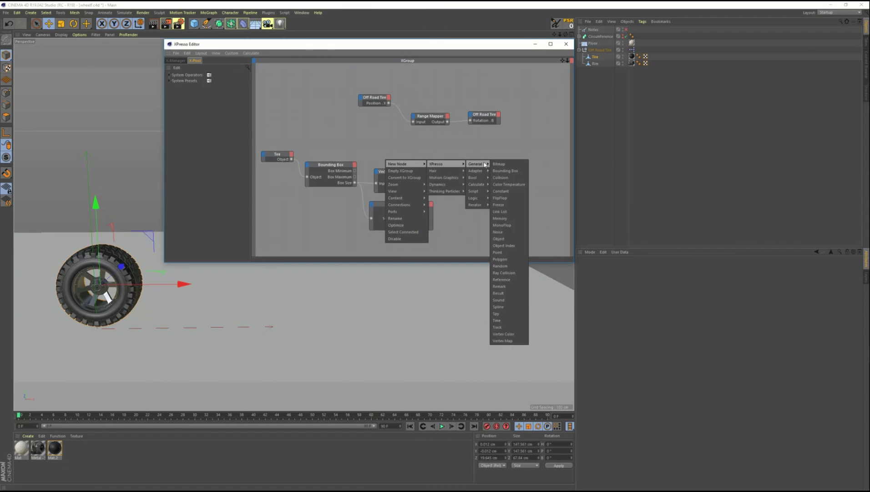
click(507, 195)
drag(392, 160, 397, 156)
click(627, 295)
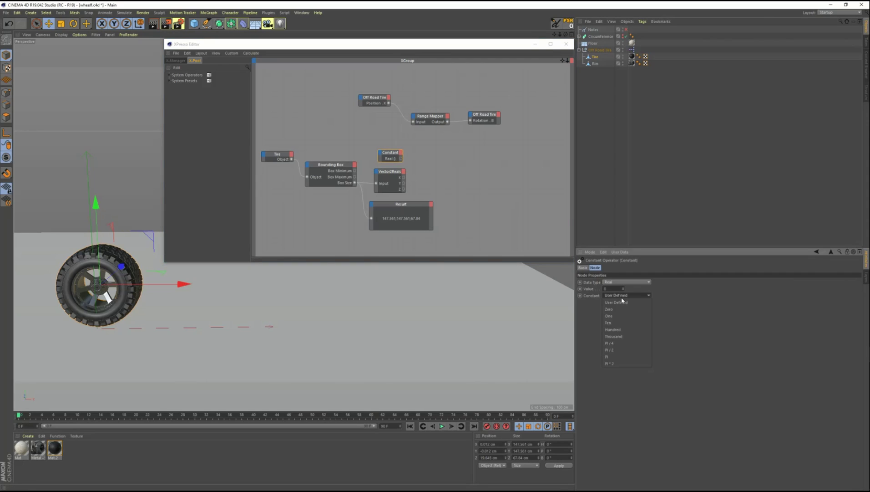
click(624, 357)
Add a Math node set to Multiply and connect the Constant's output and the Vector2Reals Y output to its inputs.
right_click(423, 162)
mouse_move(444, 167)
mouse_move(484, 167)
mouse_move(523, 191)
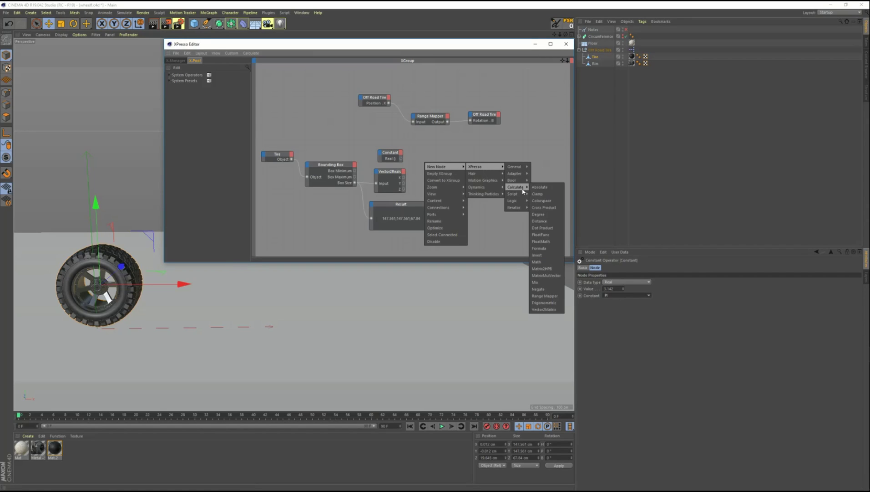
click(538, 262)
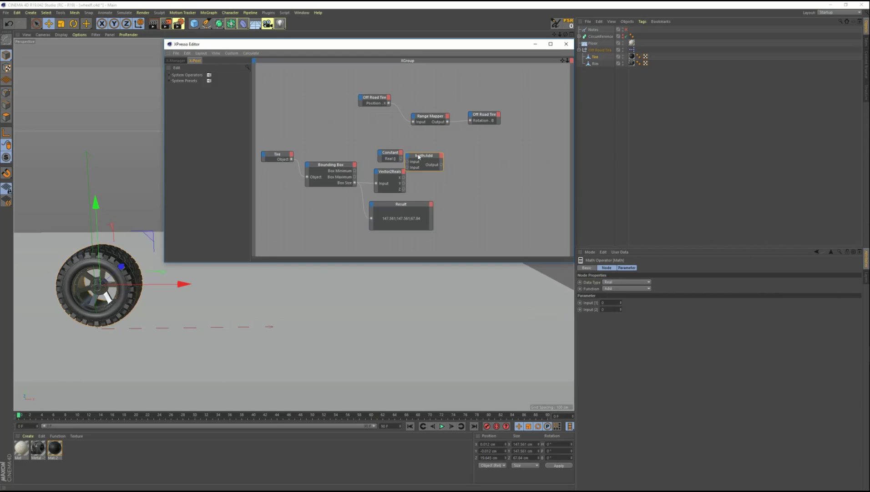
click(627, 288)
click(624, 309)
drag(401, 158, 404, 183)
drag(457, 173, 490, 174)
Convert the Bounding Box, Result, Vector2Reals, Constant and Math nodes into one XGroup.
drag(269, 129, 482, 232)
click(495, 196)
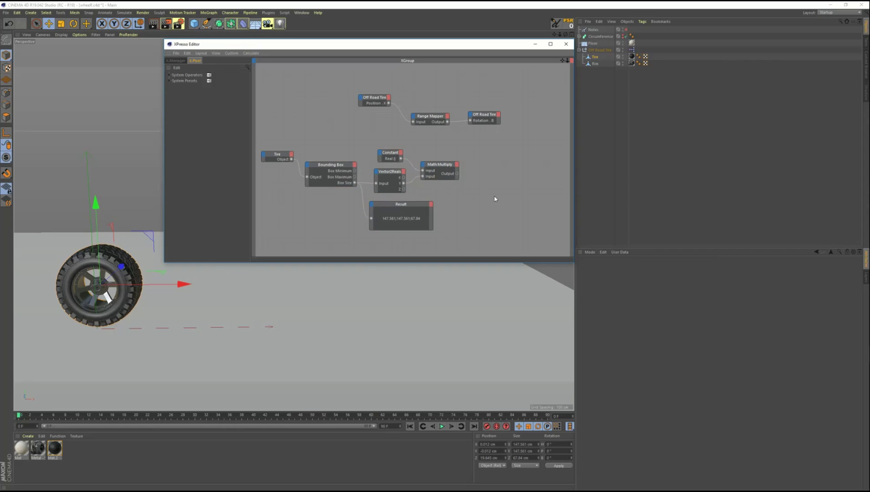
drag(312, 131, 479, 248)
right_click(389, 155)
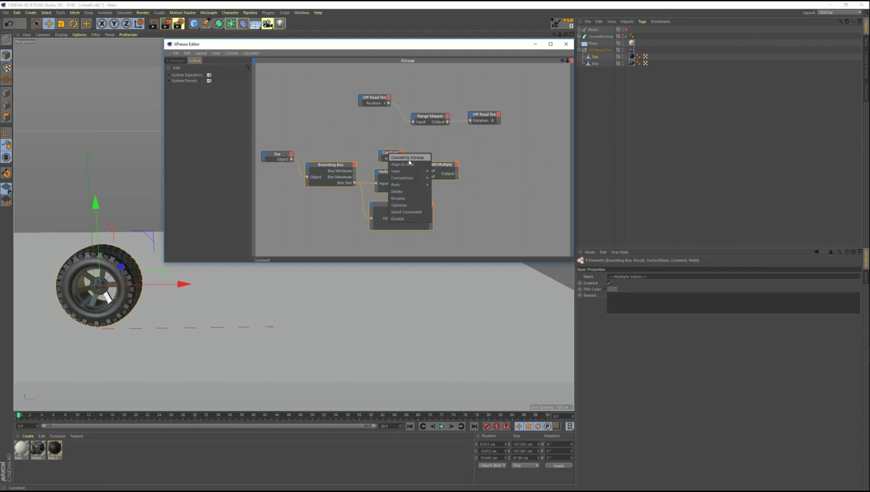
click(410, 157)
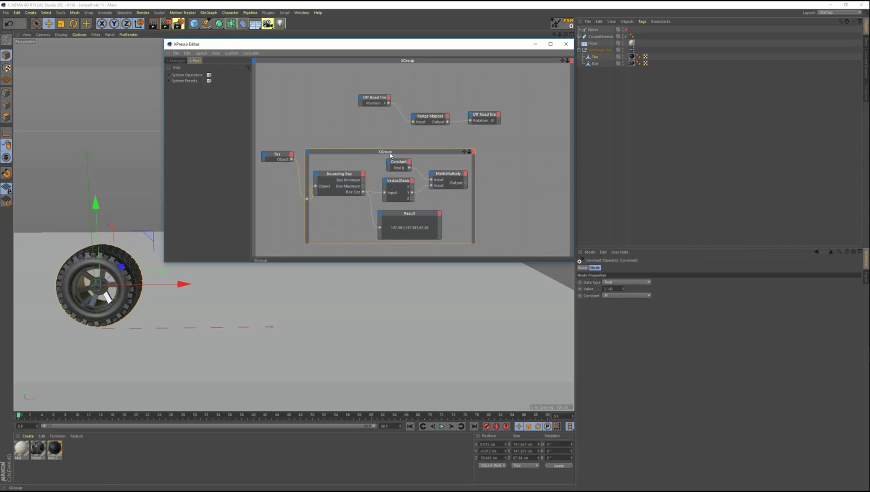
click(514, 174)
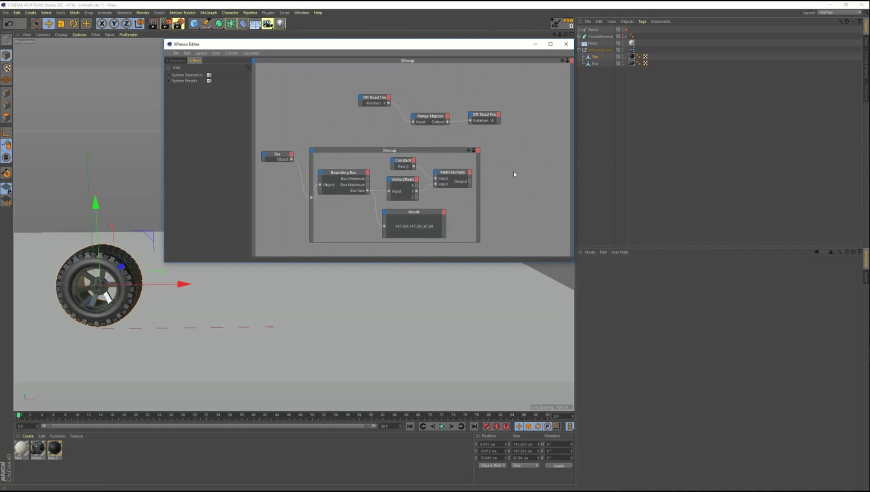
Connect the Multiply node's output to a new Real output port on the XGroup, and widen the group around it.
click(434, 151)
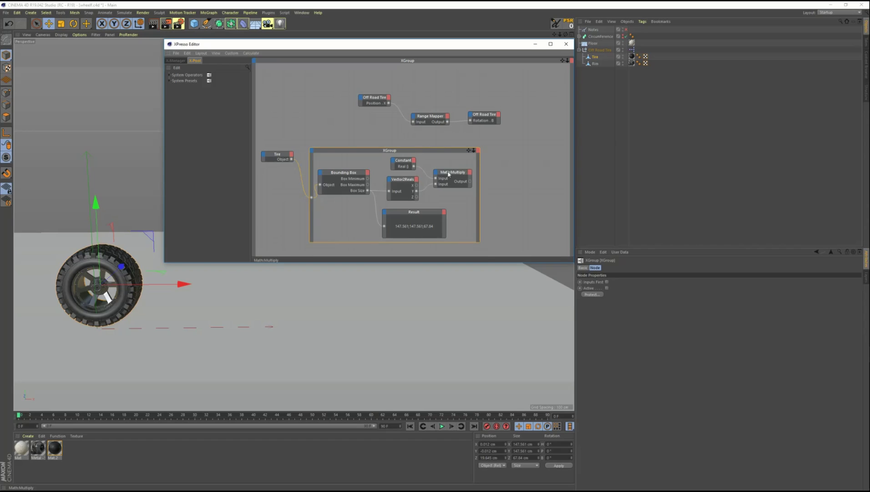
drag(449, 172, 446, 185)
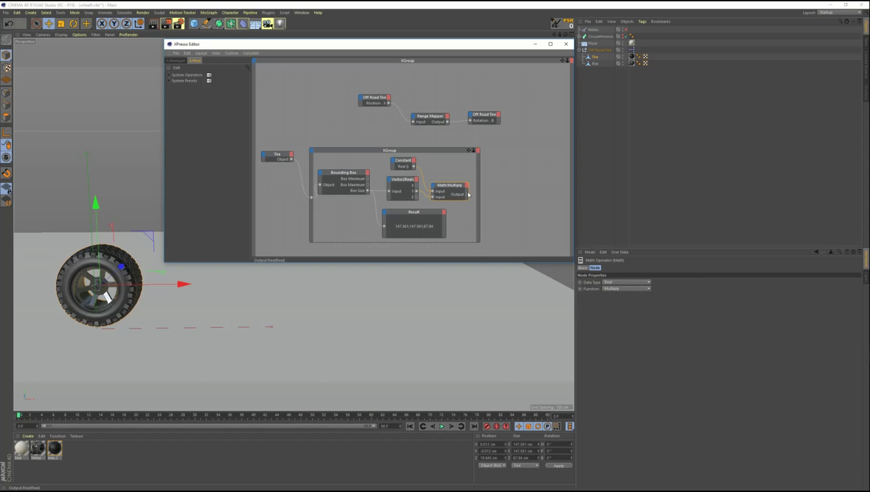
click(478, 151)
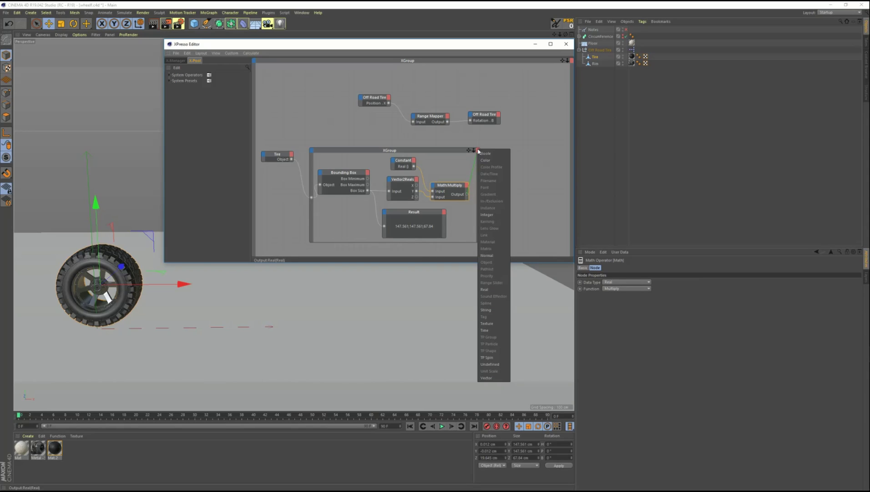
click(486, 289)
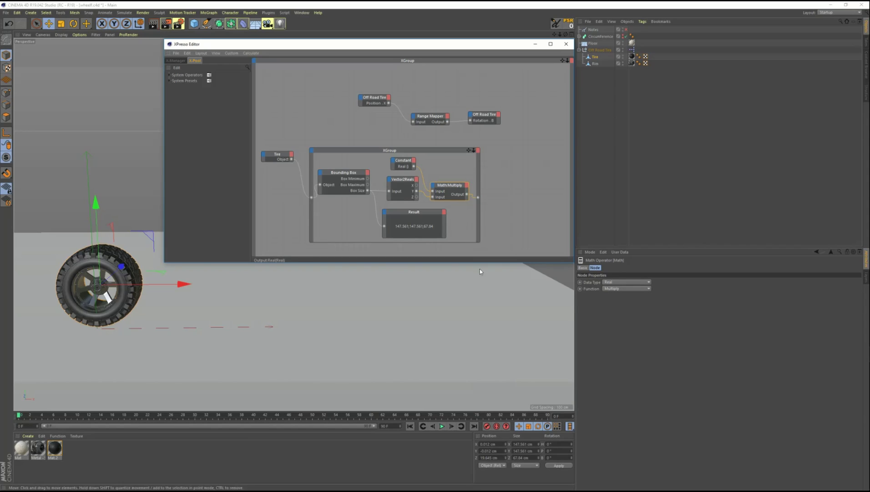
drag(478, 175, 509, 176)
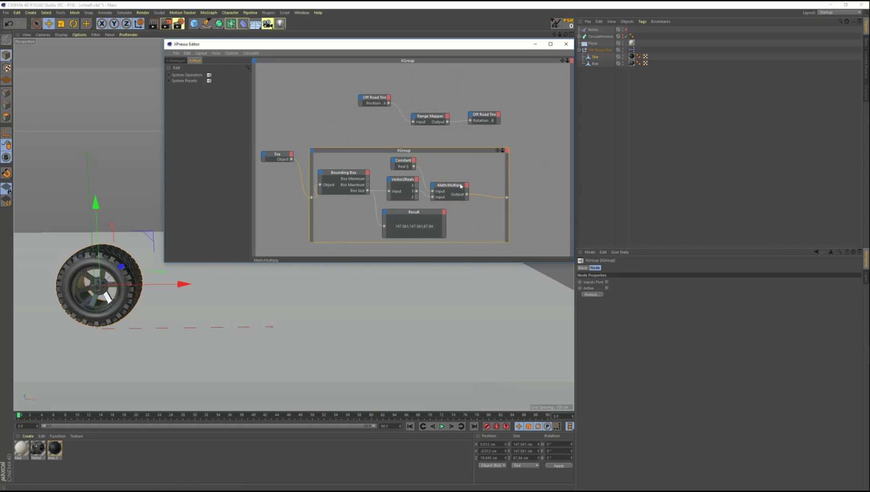
drag(451, 186, 461, 187)
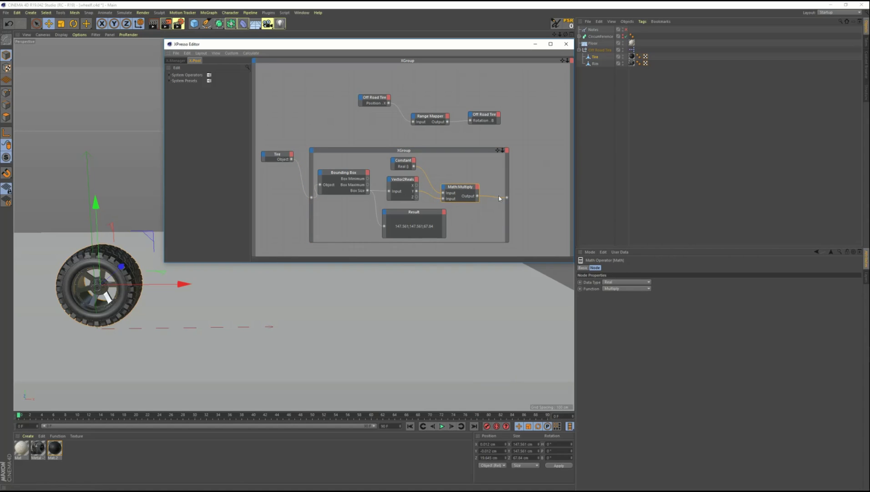
Show the port names on the XGroup and rename its Real output port as Circumference.
click(479, 154)
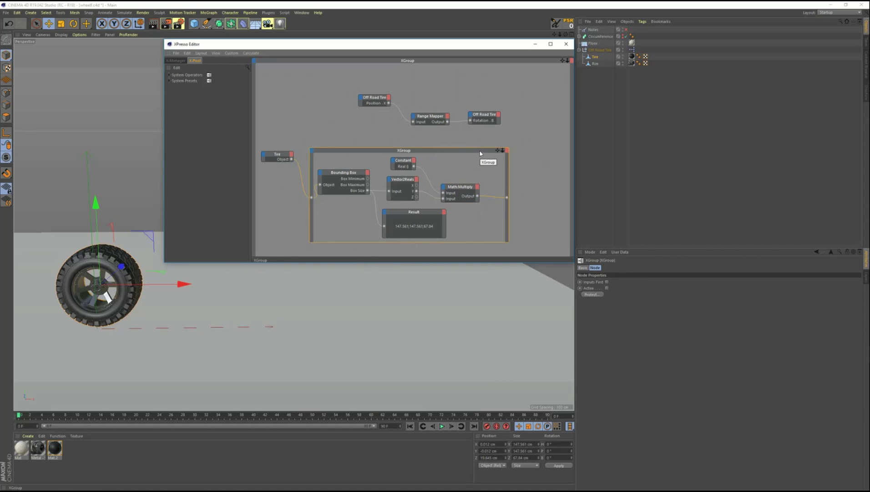
right_click(480, 153)
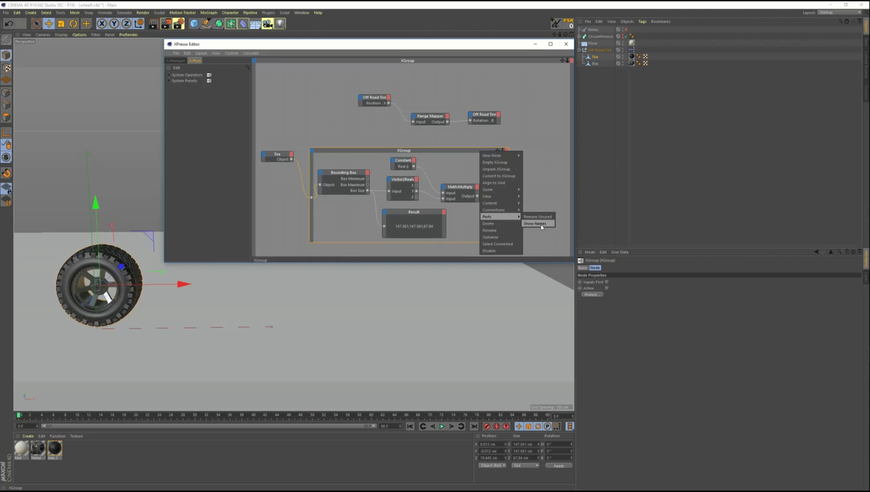
click(535, 223)
right_click(501, 199)
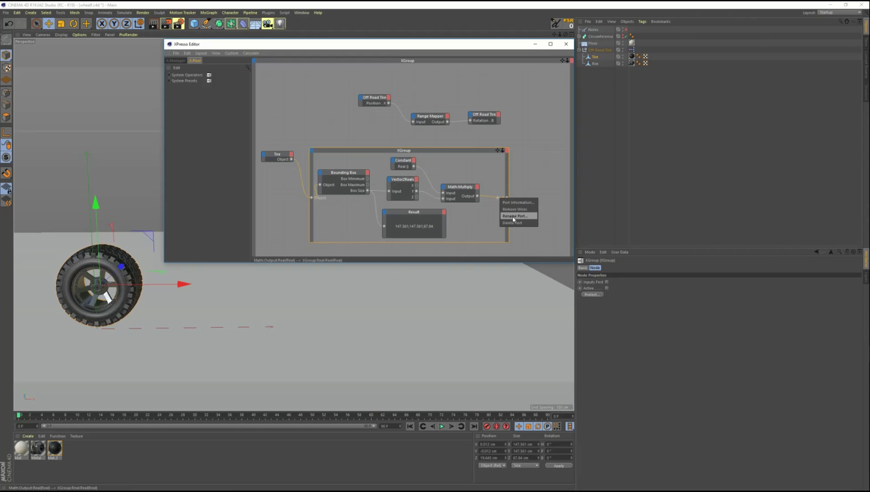
click(514, 215)
text(Circu)
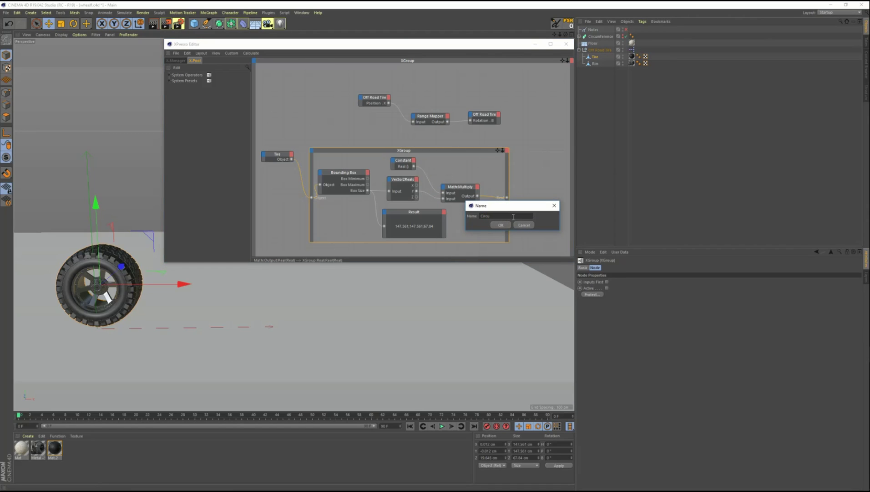
text(mference)
key(Return)
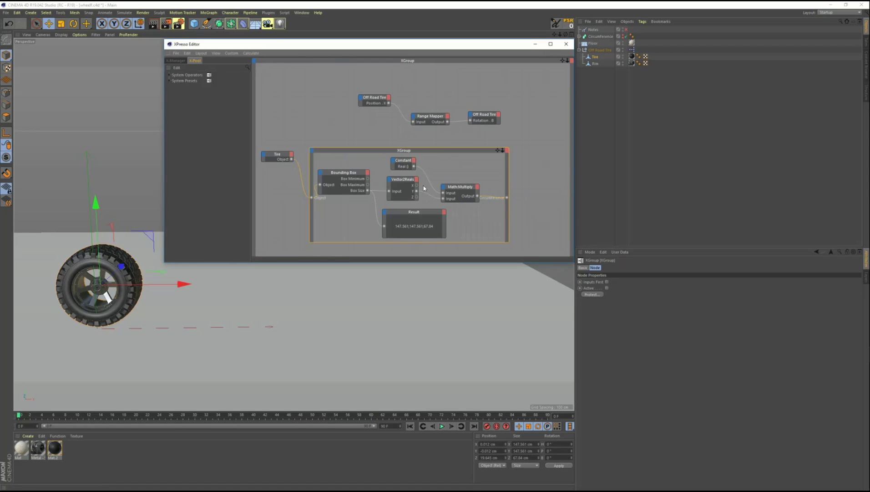
Connect the Vector2Reals Y output to a new Real output port on the XGroup, named Diameter and placed above the Circumference port.
click(409, 192)
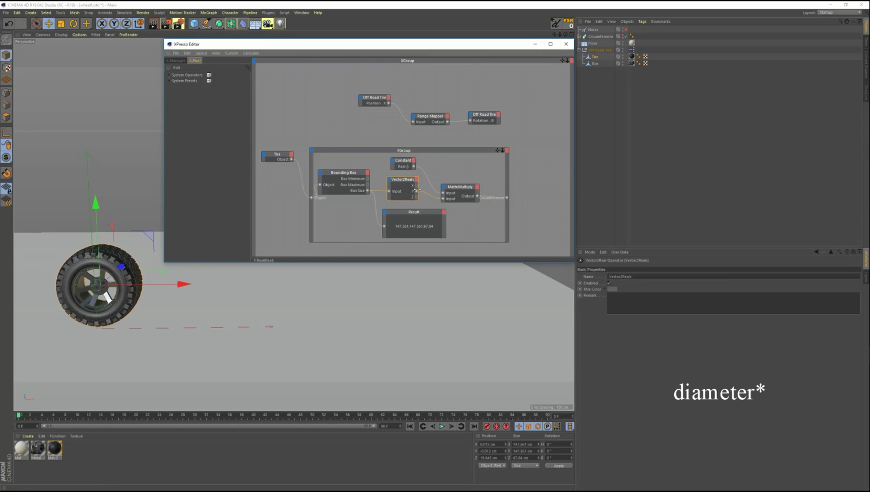
click(507, 151)
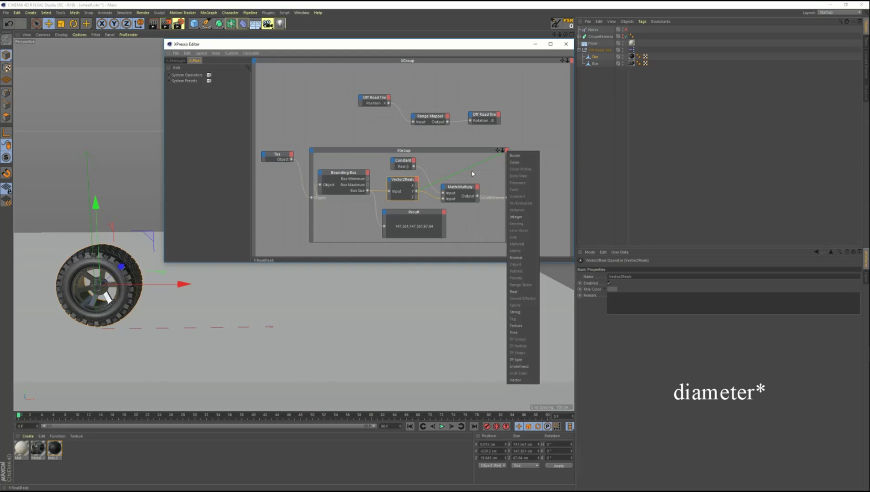
click(514, 292)
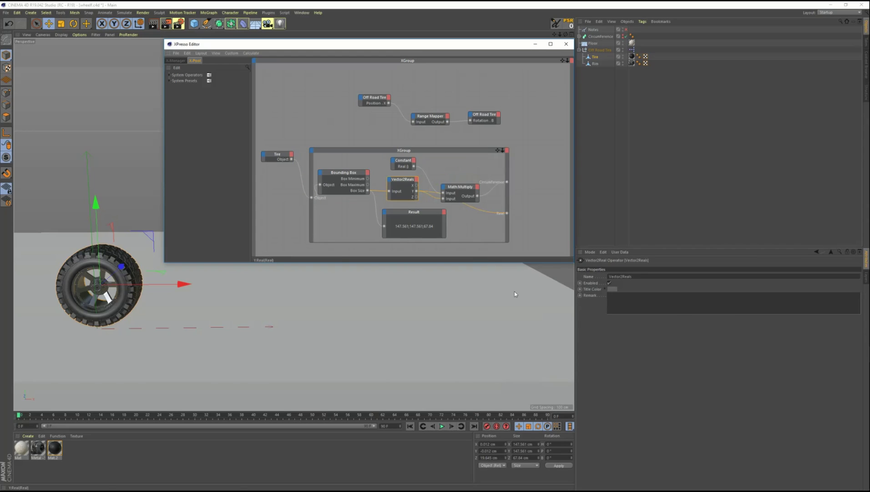
right_click(500, 214)
click(514, 233)
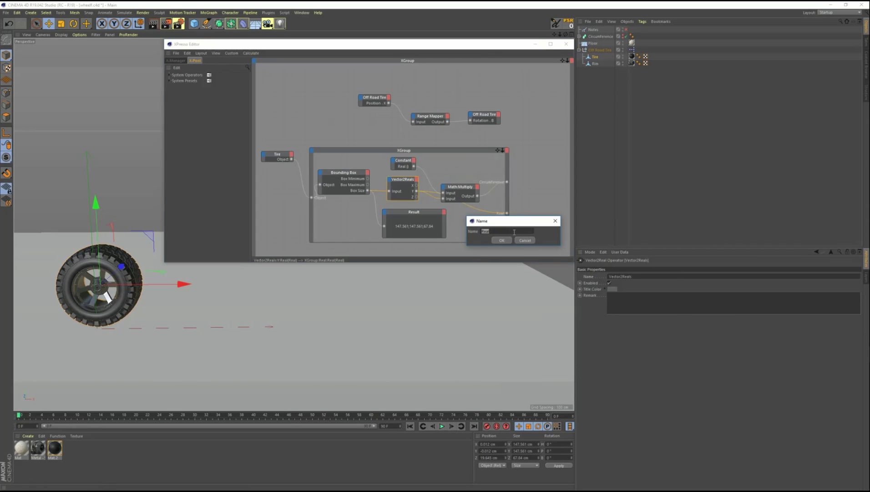
text(Diameter)
key(Return)
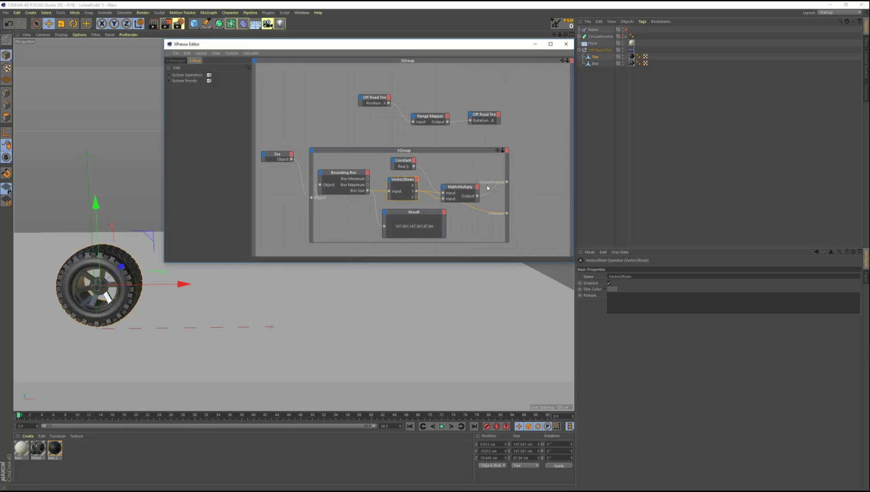
drag(498, 213, 455, 192)
Rename the XGroup containing the bounding box calculation as Circumference.
click(519, 188)
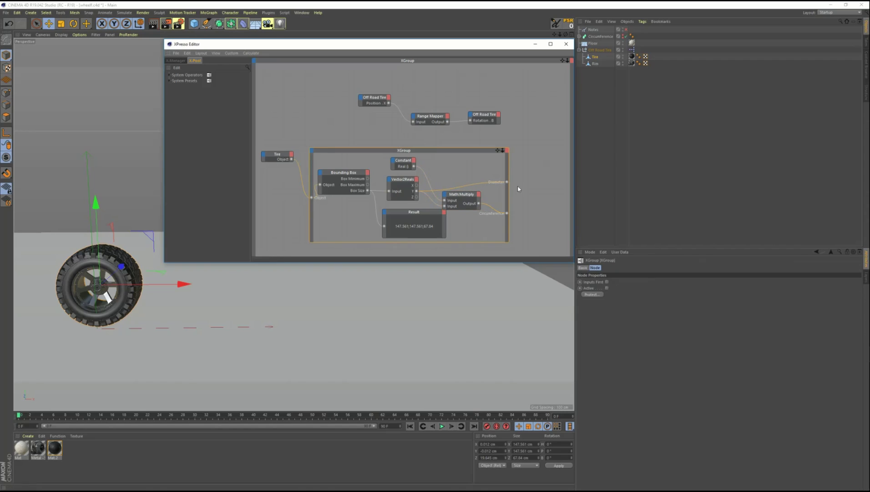
click(583, 268)
double_click(626, 282)
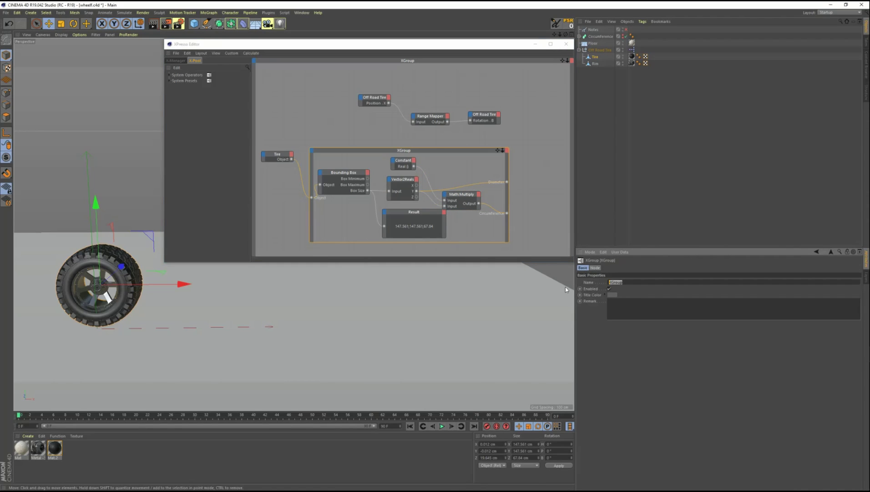
text(Circumference)
key(Return)
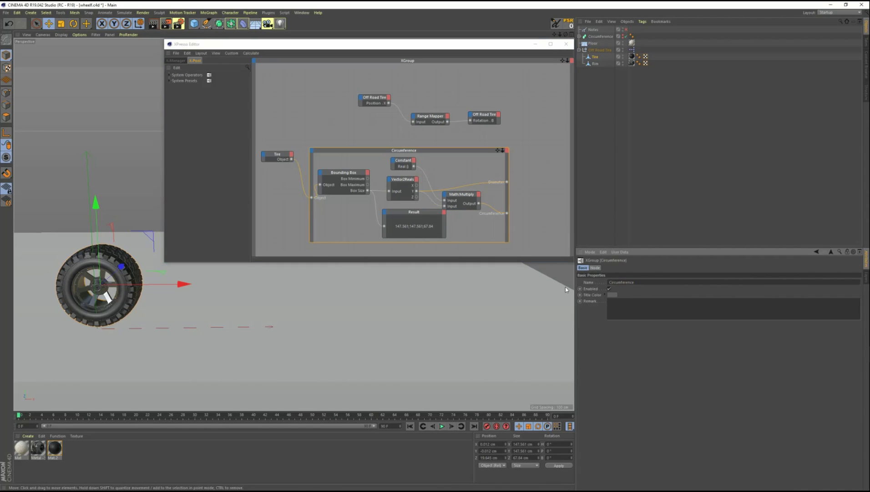
Collapse the Circumference XGroup to Standard view, enlarge it until its port names are readable, and arrange it beside the Tire node.
right_click(428, 152)
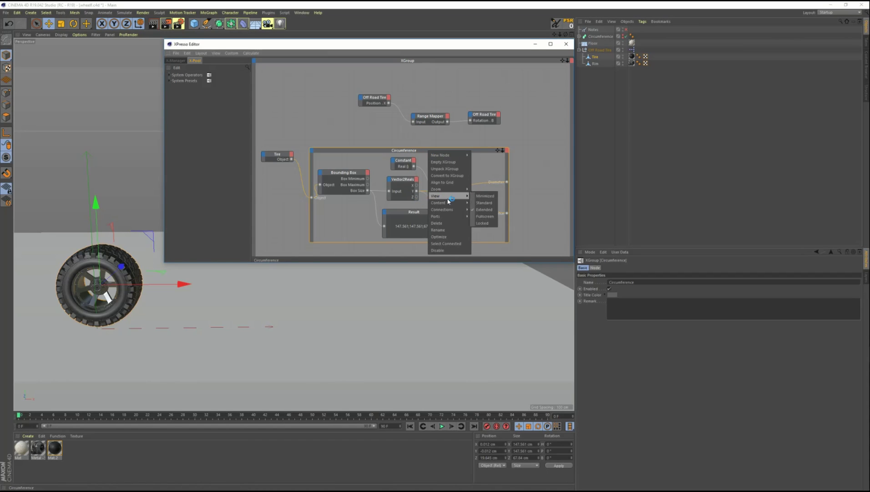
mouse_move(452, 216)
mouse_move(454, 197)
click(484, 203)
click(339, 162)
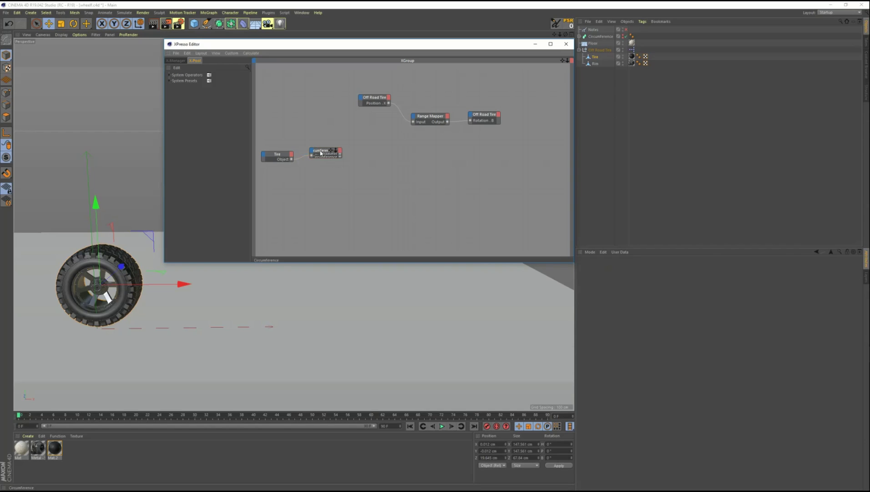
drag(337, 156, 352, 164)
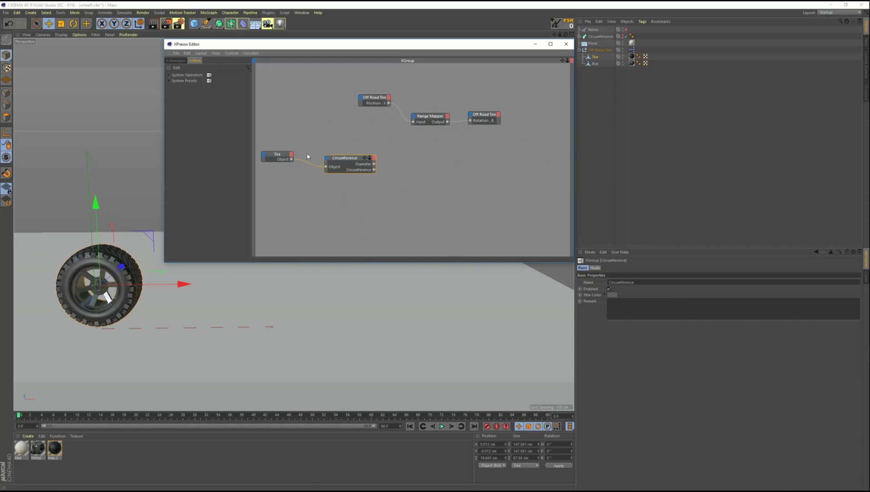
drag(278, 154, 290, 151)
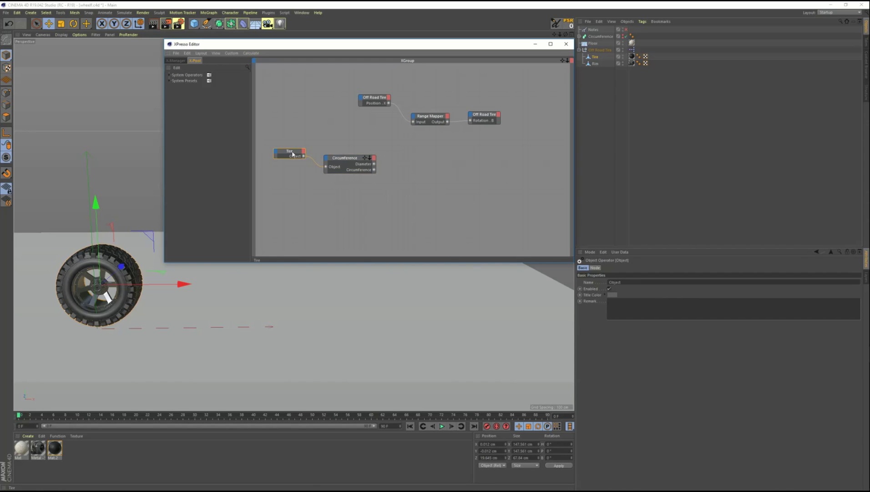
Add an Input Upper port to the Range Mapper and connect the XGroup's Circumference output to it.
click(430, 116)
click(620, 338)
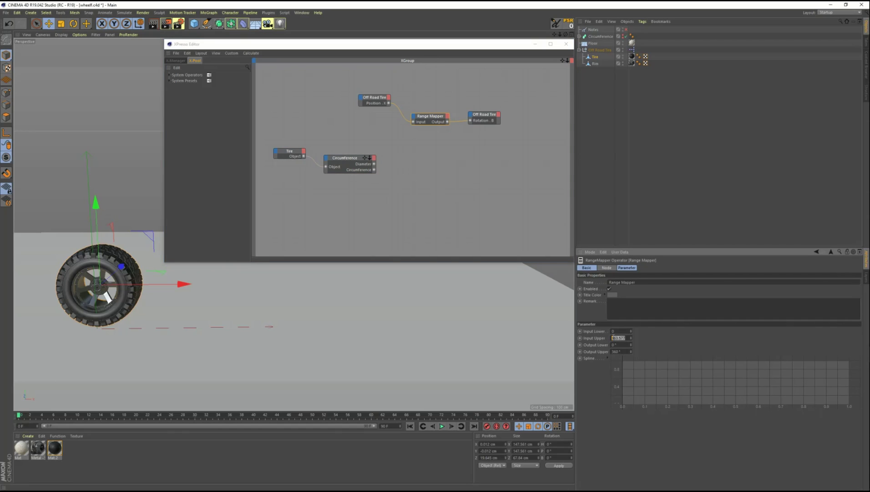
click(615, 337)
click(413, 116)
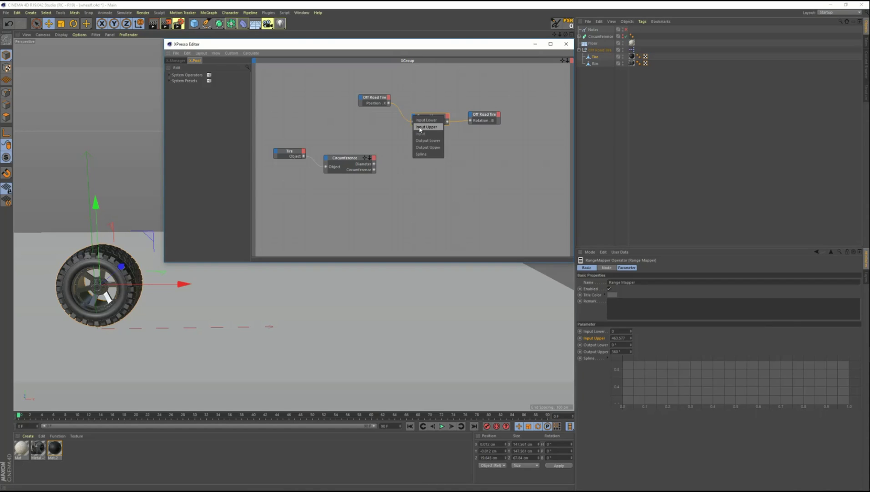
click(423, 127)
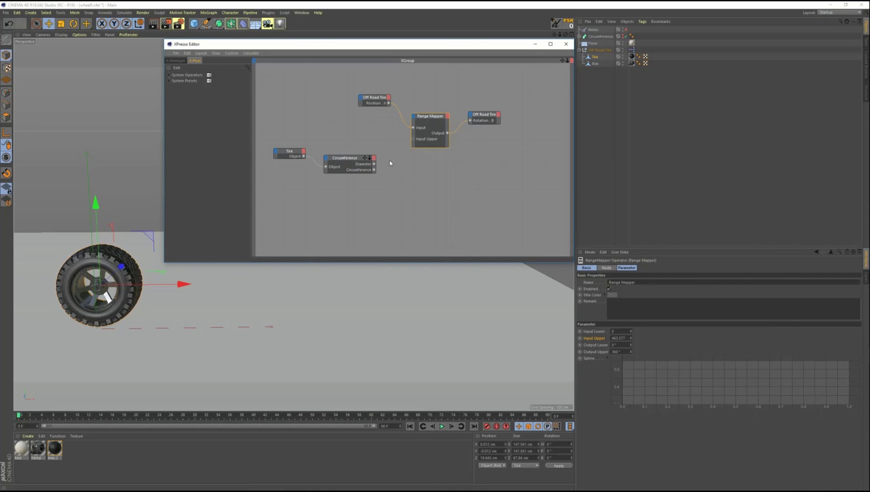
drag(396, 148, 413, 139)
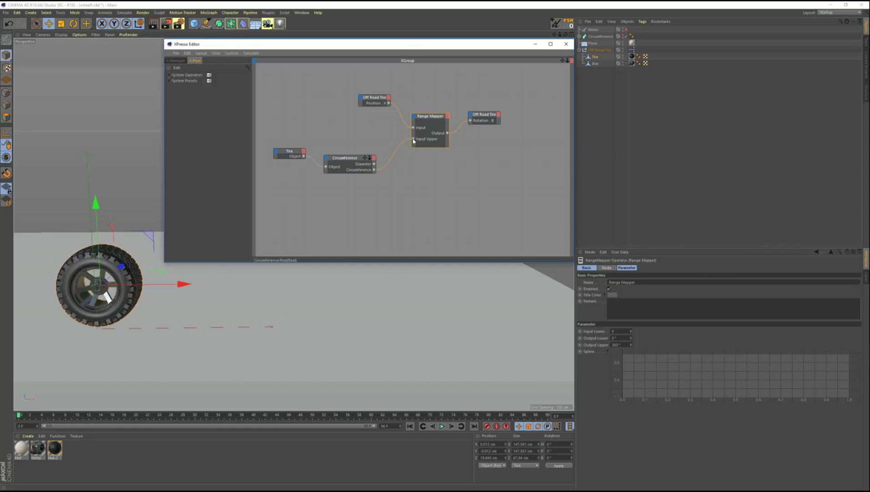
click(425, 168)
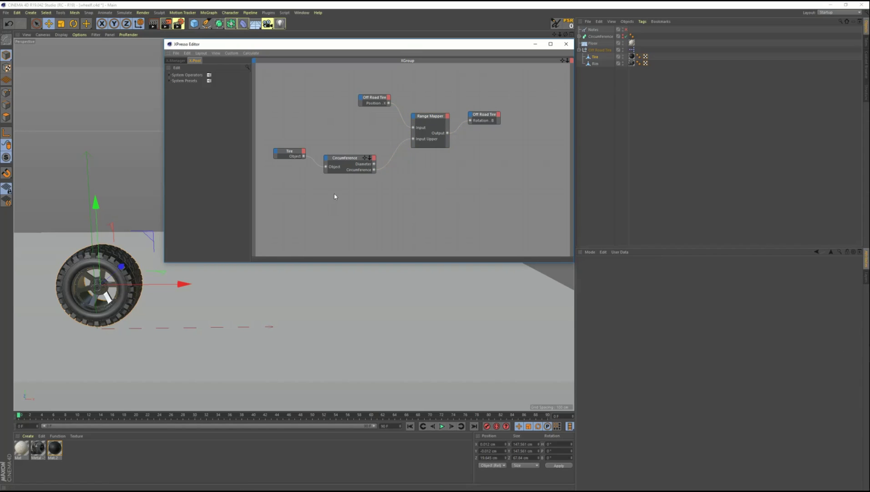
Try scaling the tire mesh and the whole Off Road Tire null, undo each scaling, and return to the Move tool.
click(385, 36)
key(t)
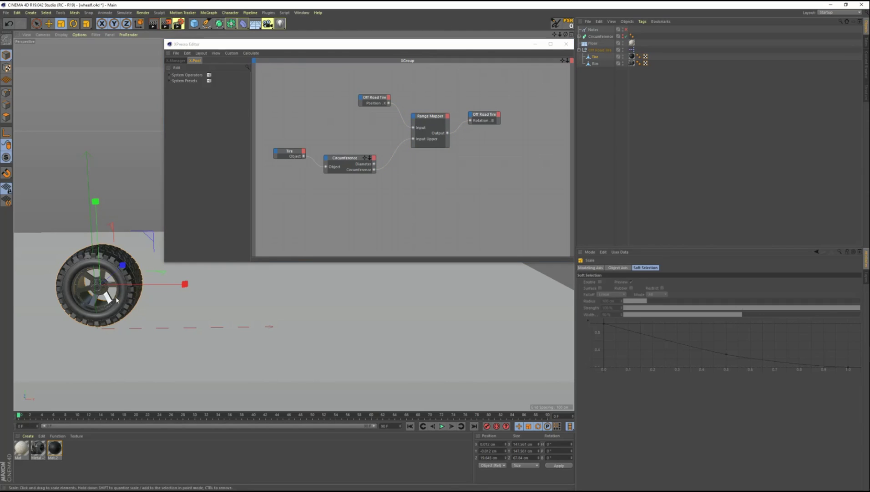
drag(115, 319, 419, 258)
key(ctrl+z)
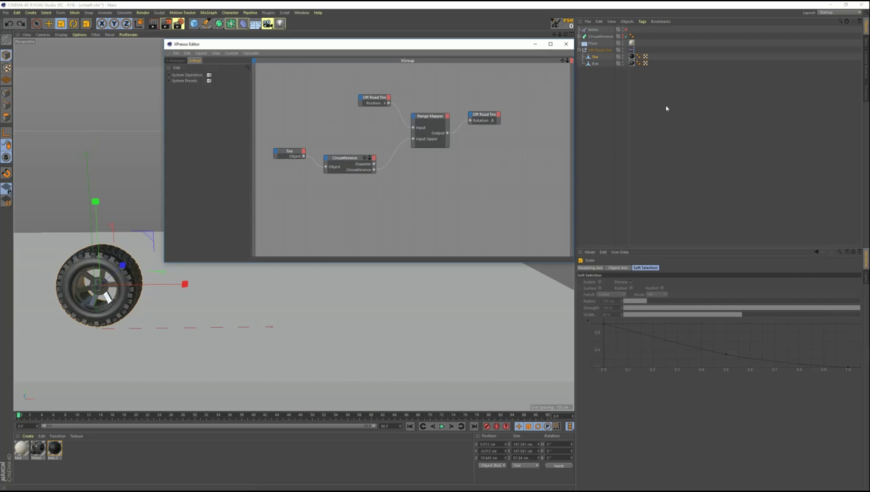
click(599, 50)
drag(267, 287, 539, 169)
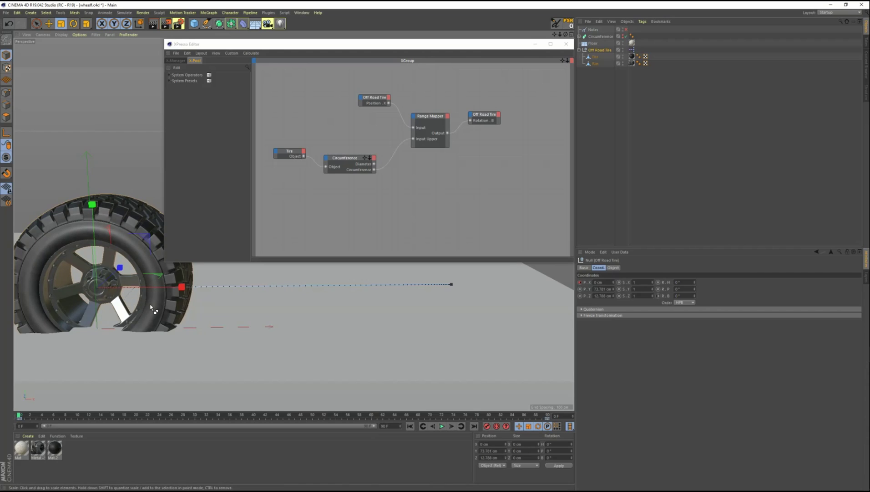
key(ctrl+z)
key(e)
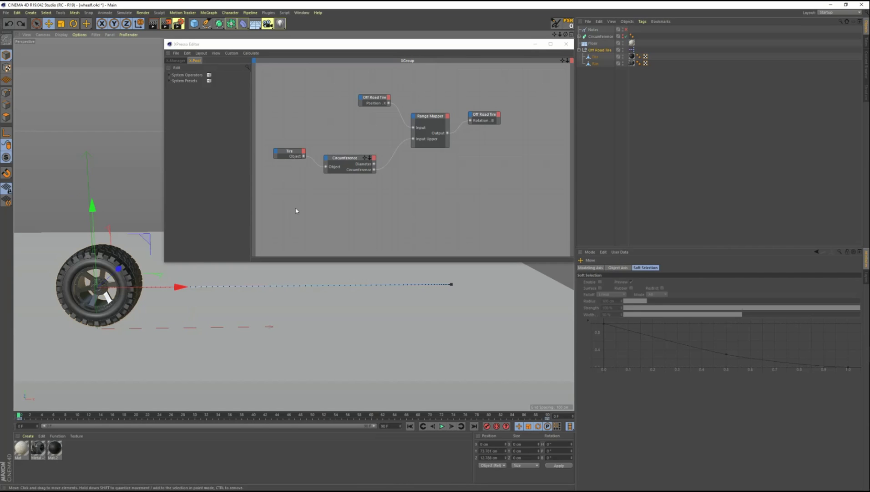
Make the Notes object visible and move the XPresso Editor clear of the handwritten circumference formula.
click(626, 30)
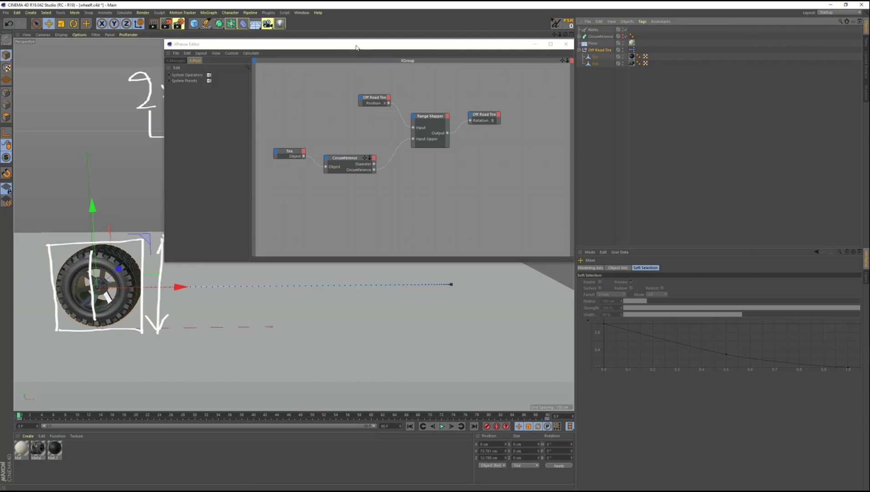
drag(357, 47, 479, 241)
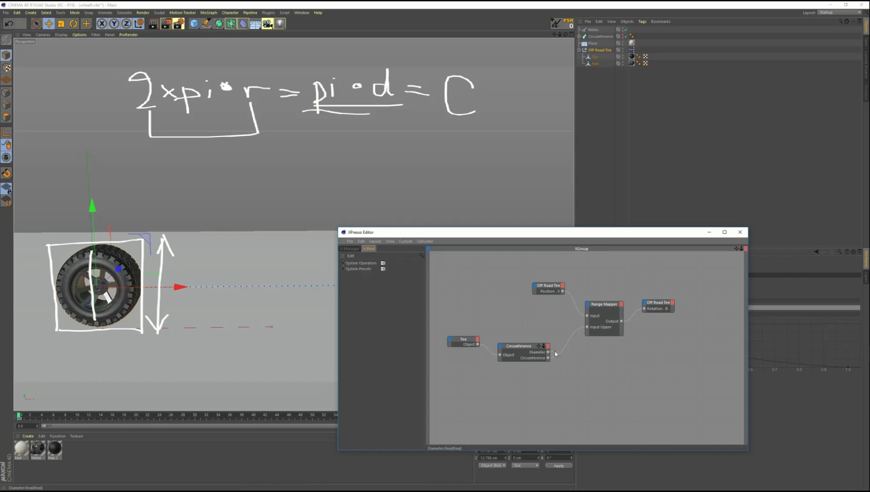
drag(584, 348, 582, 355)
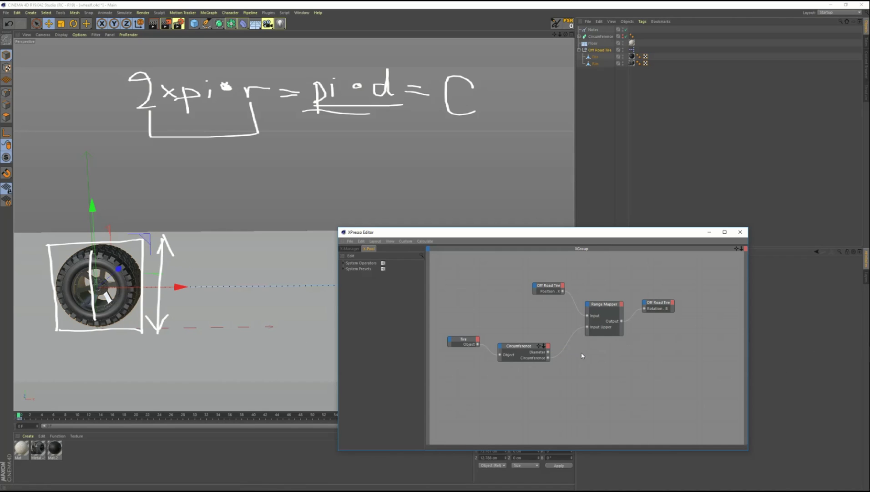
Add a Math node below the Range Mapper and reposition the XPresso Editor to uncover the node's attributes.
right_click(582, 355)
mouse_move(588, 359)
mouse_move(628, 359)
mouse_move(671, 380)
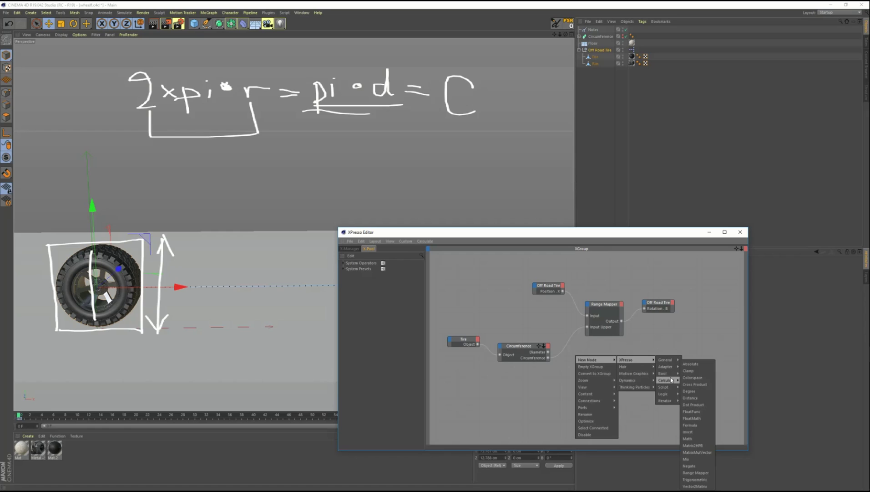
click(696, 439)
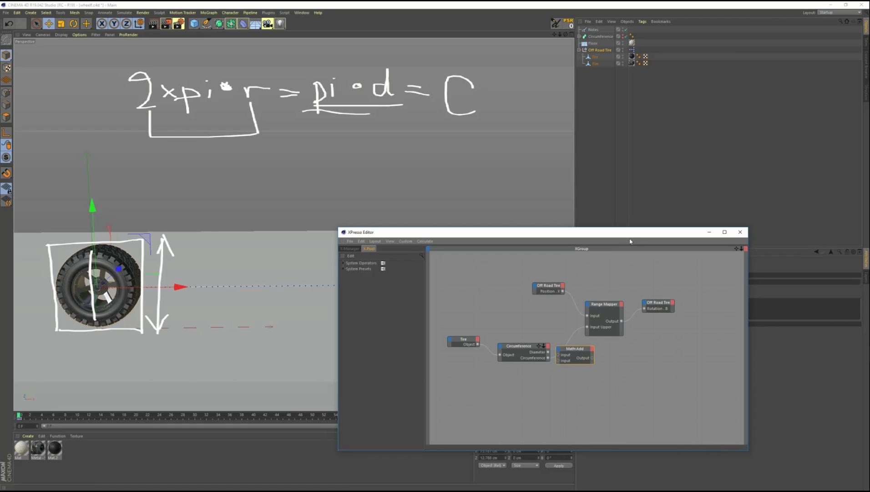
drag(631, 240, 451, 208)
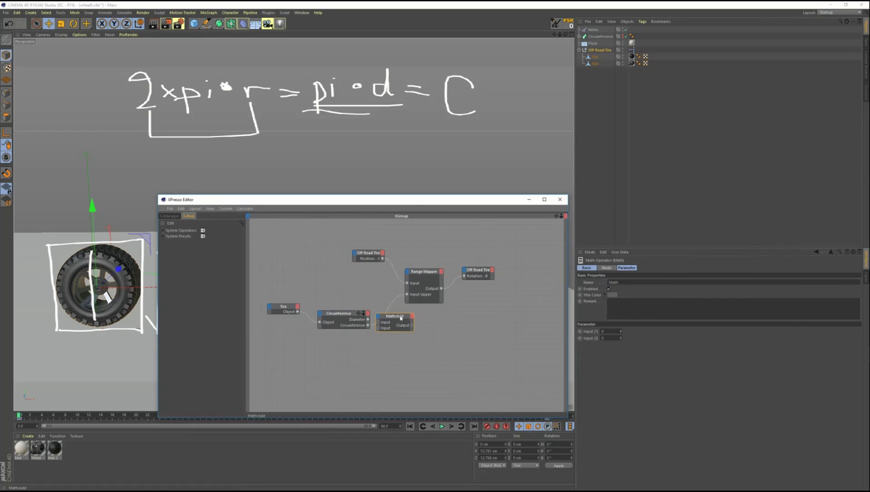
drag(399, 318, 424, 319)
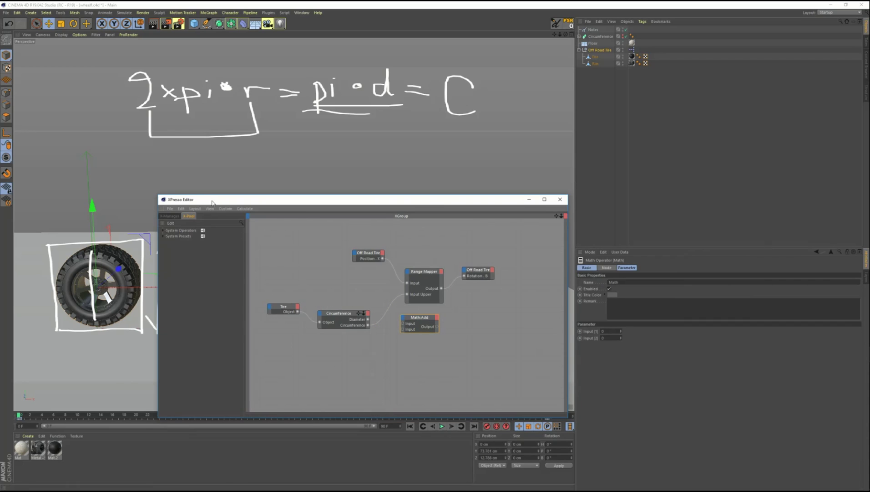
Connect the XGroup's Diameter output to the Math node's first input and set the node to divide by 2.
drag(212, 203, 241, 197)
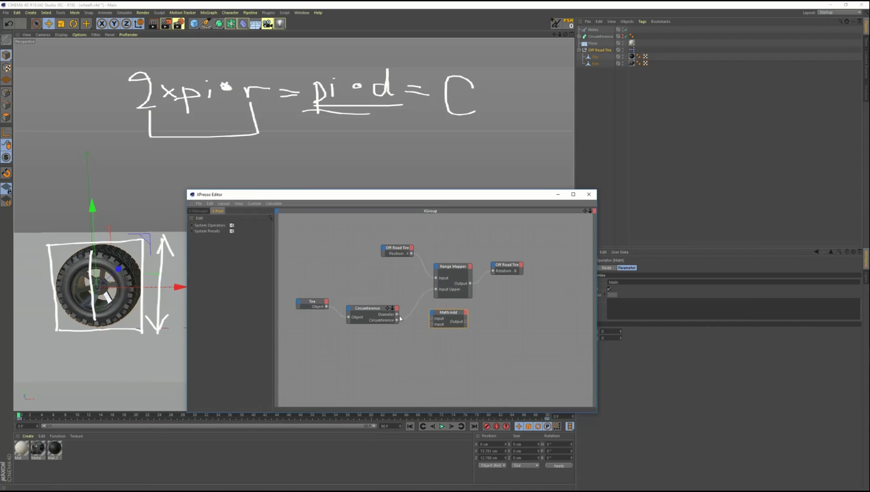
drag(420, 321, 431, 318)
drag(599, 210, 567, 211)
click(607, 267)
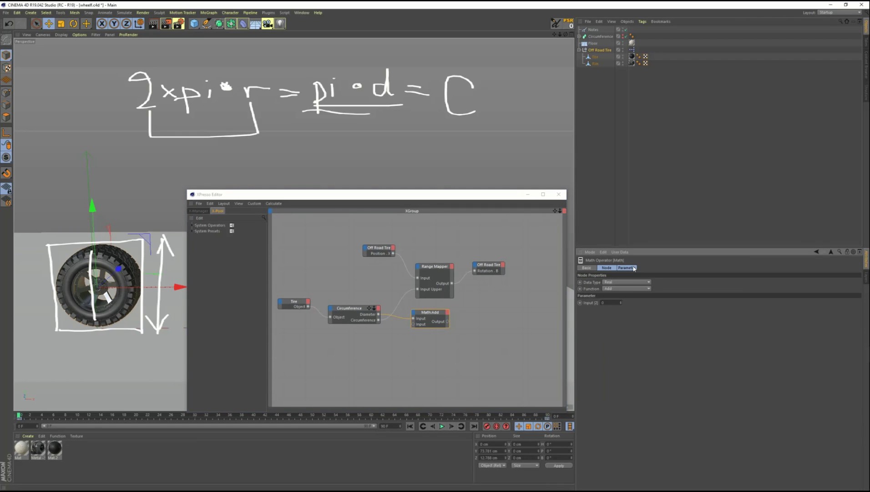
click(626, 288)
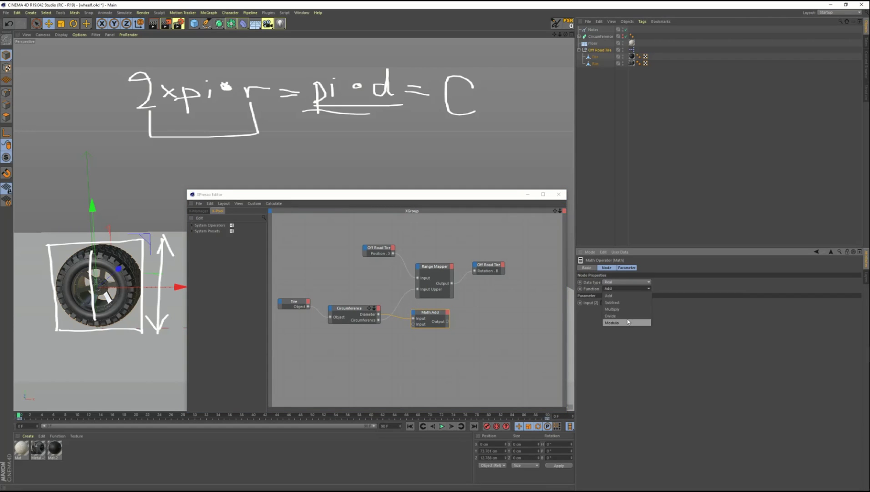
click(612, 315)
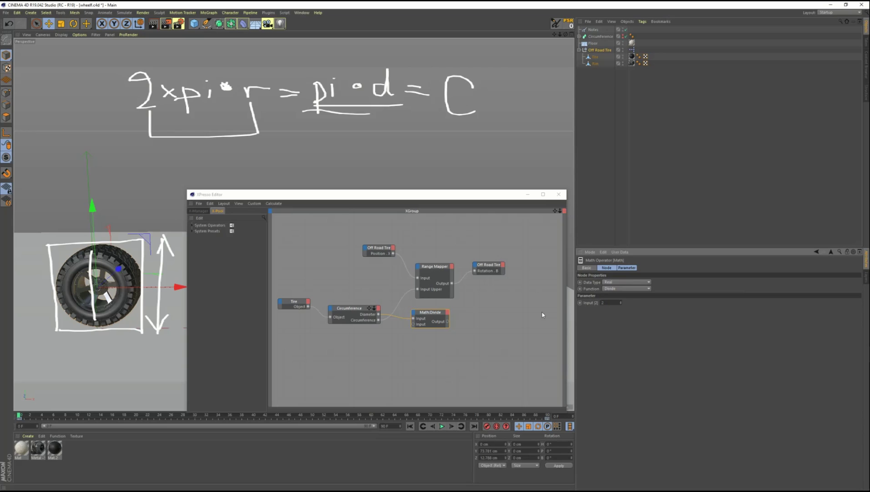
Connect the Math node's output to a Position Y input on the Off Road Tire node and hide the Notes object.
drag(448, 321, 477, 267)
mouse_move(492, 274)
mouse_move(533, 296)
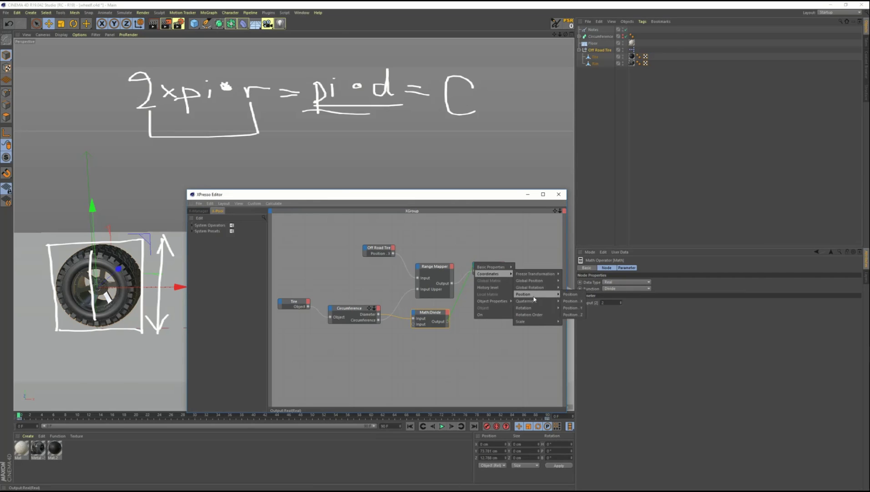
click(573, 308)
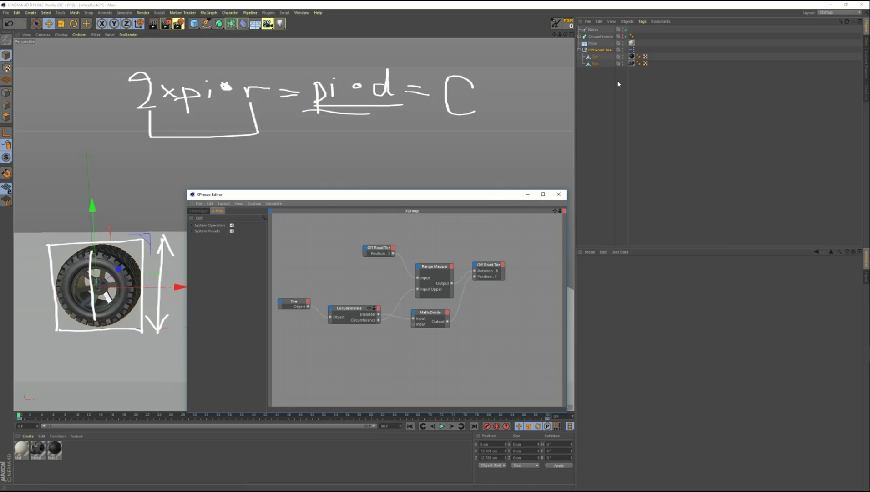
click(626, 30)
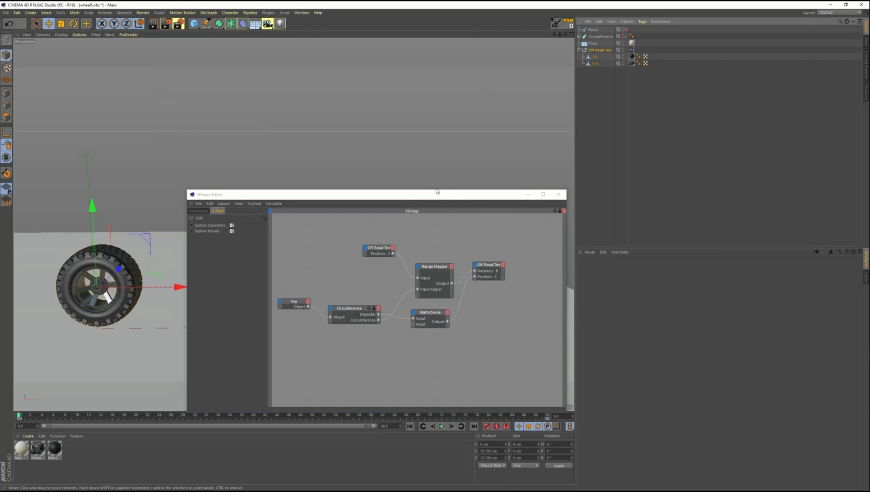
drag(436, 192, 548, 240)
Try enlarging the Off Road Tire and scrubbing the animation, close the XPresso Editor, and undo the scaling.
key(t)
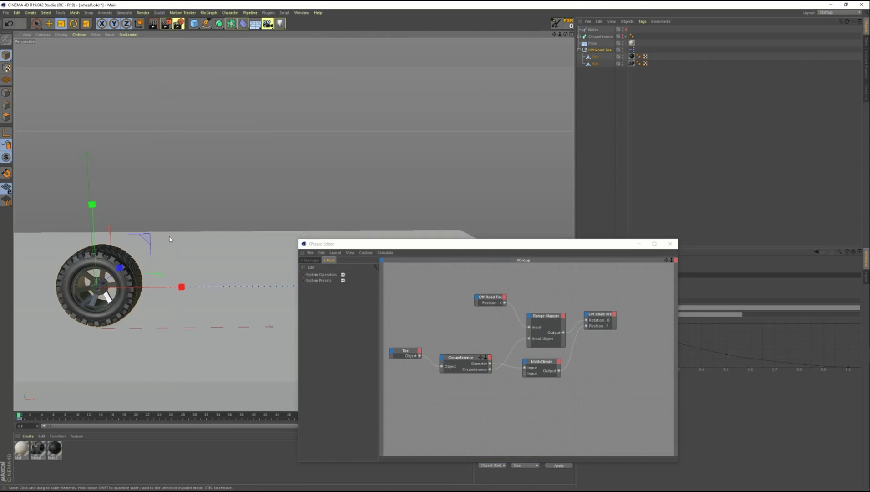
scroll(170, 239, up, 6)
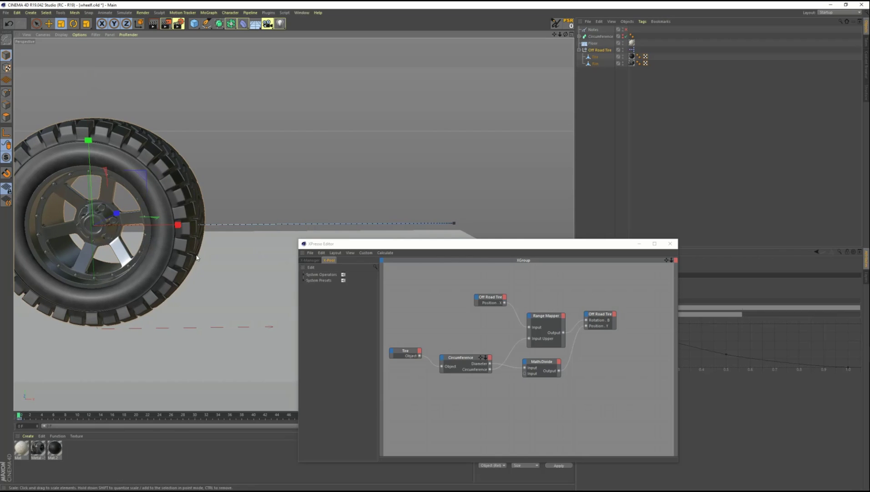
mouse_move(20, 415)
mouse_down()
mouse_move(95, 416)
mouse_move(284, 468)
mouse_move(18, 432)
mouse_up()
click(670, 243)
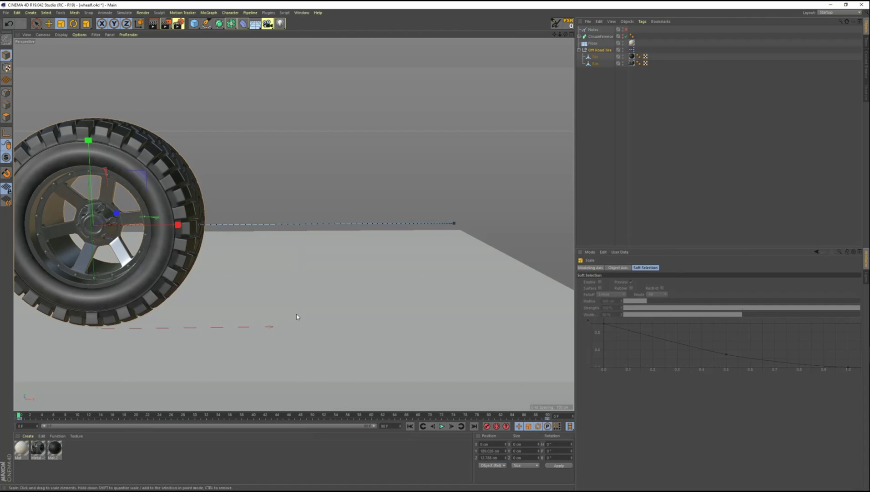
key(ctrl+z)
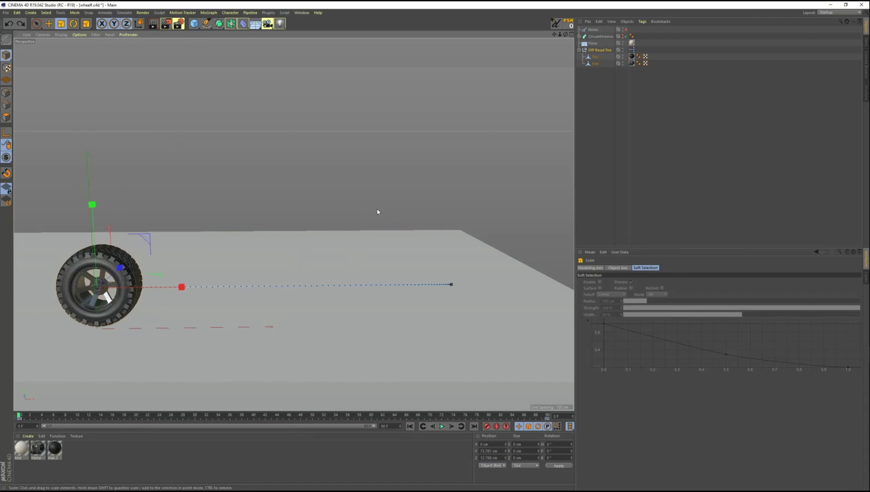
Select the Off Road Tire null, test a larger scale by playing the animation, and undo the scaling.
click(603, 50)
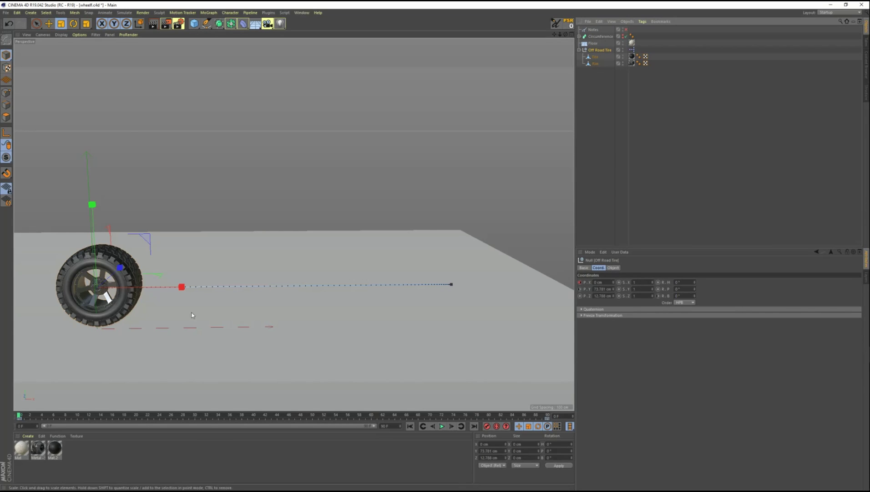
drag(192, 314, 165, 332)
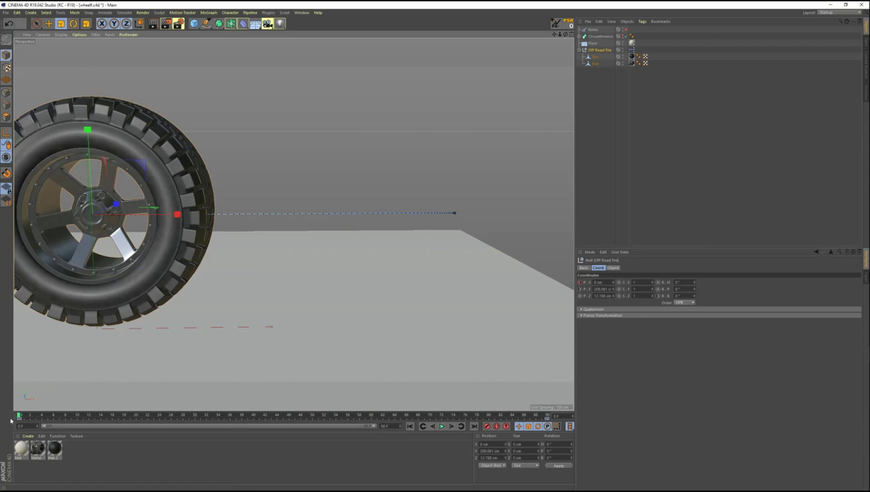
key(F8)
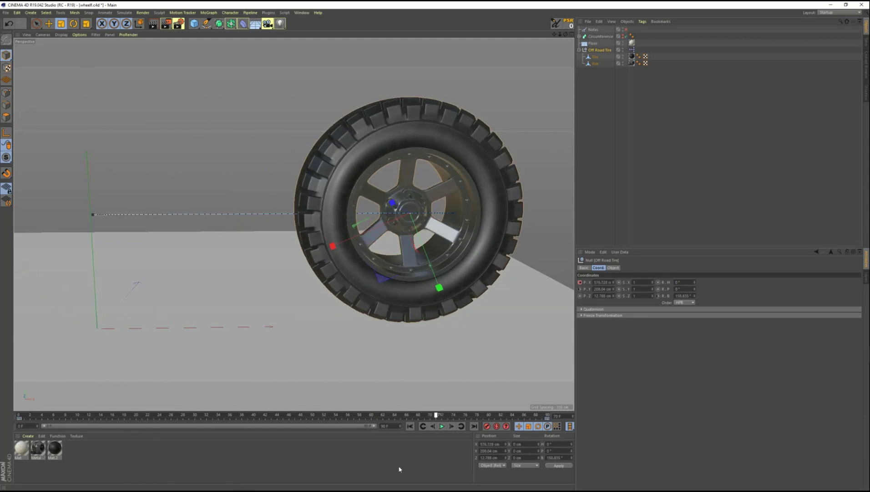
key(F8)
key(ctrl+z)
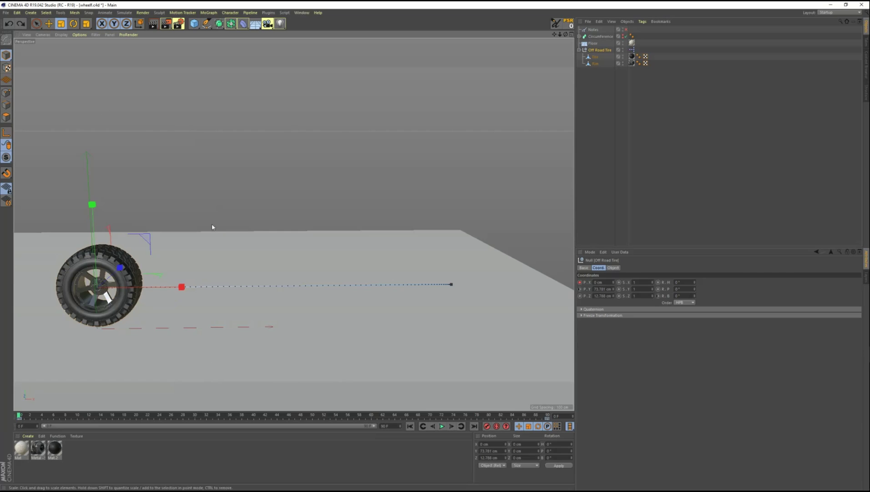
Scale the Off Road Tire null uniformly to about 2.35 and scrub the timeline to check how it rolls.
mouse_move(29, 417)
mouse_down()
mouse_move(176, 421)
mouse_move(19, 421)
mouse_up()
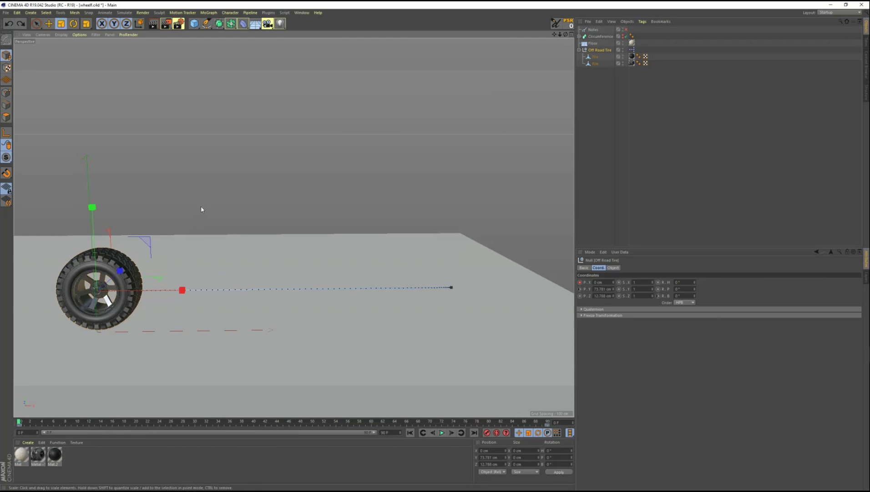
mouse_move(202, 208)
mouse_down()
mouse_move(455, 194)
mouse_move(201, 209)
mouse_up()
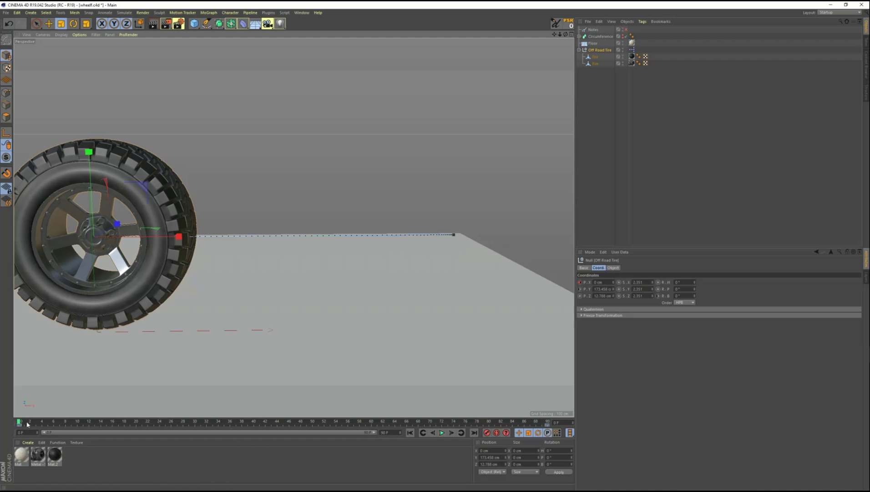
drag(28, 423, 302, 472)
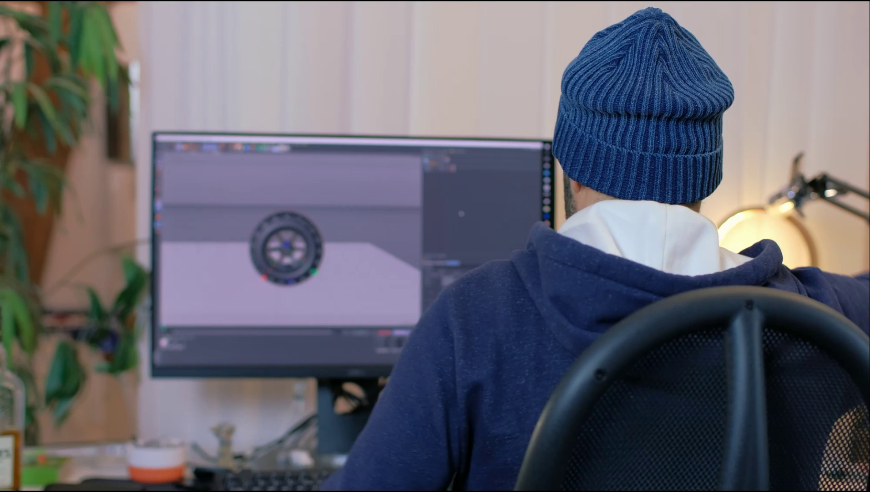